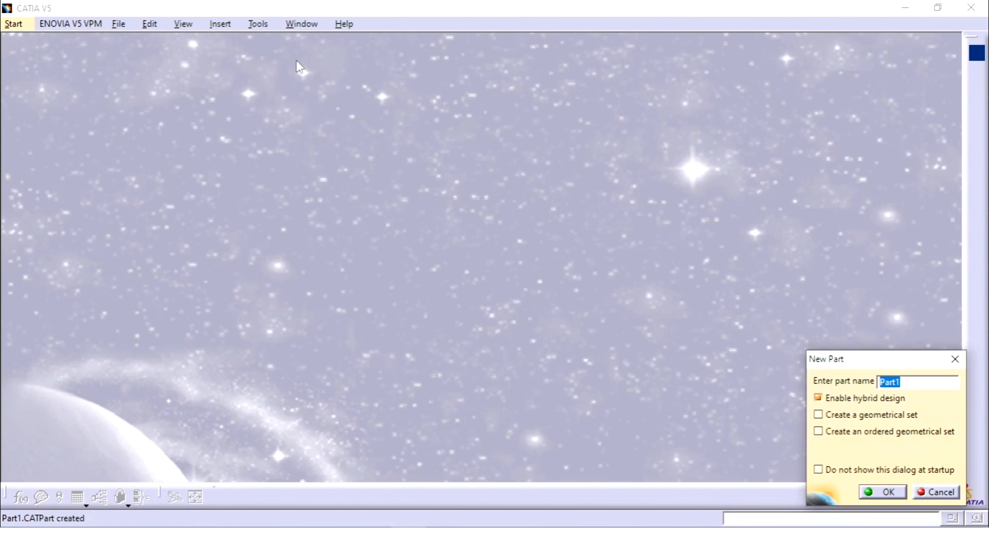
Create the new part with the name Sprocket.
type("Sprocket")
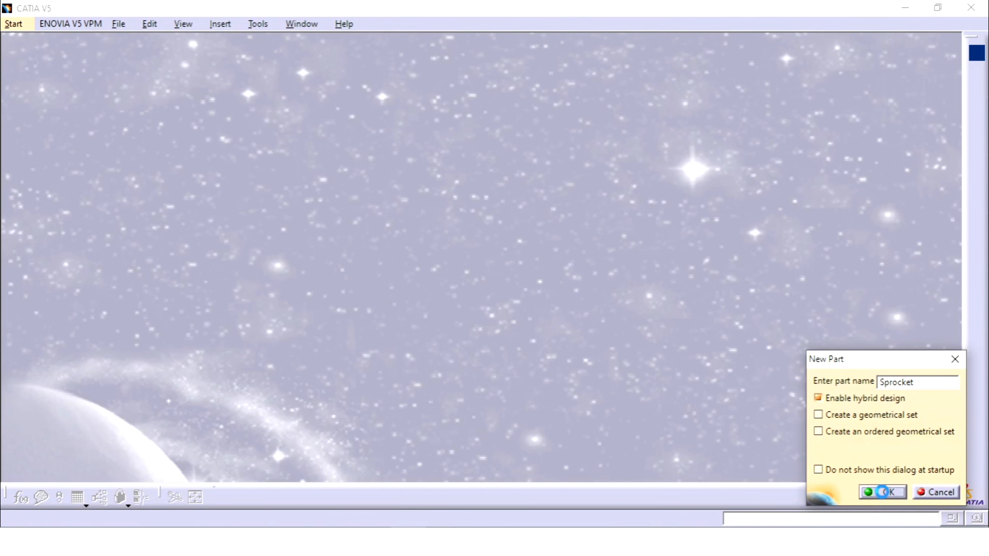
left_click(882, 492)
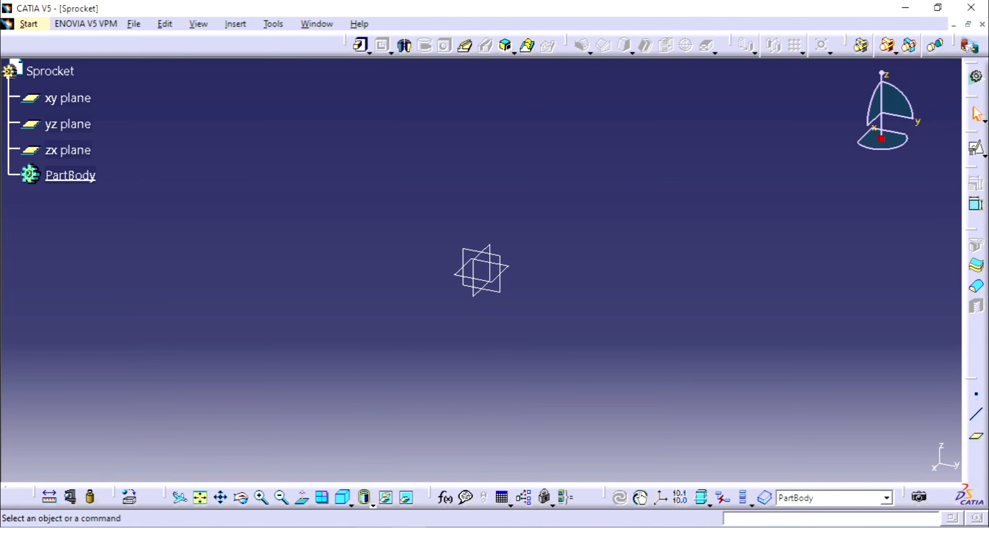
Check the sprocket reference drawing and start a positioned sketch on the zx plane.
key("alt+Tab")
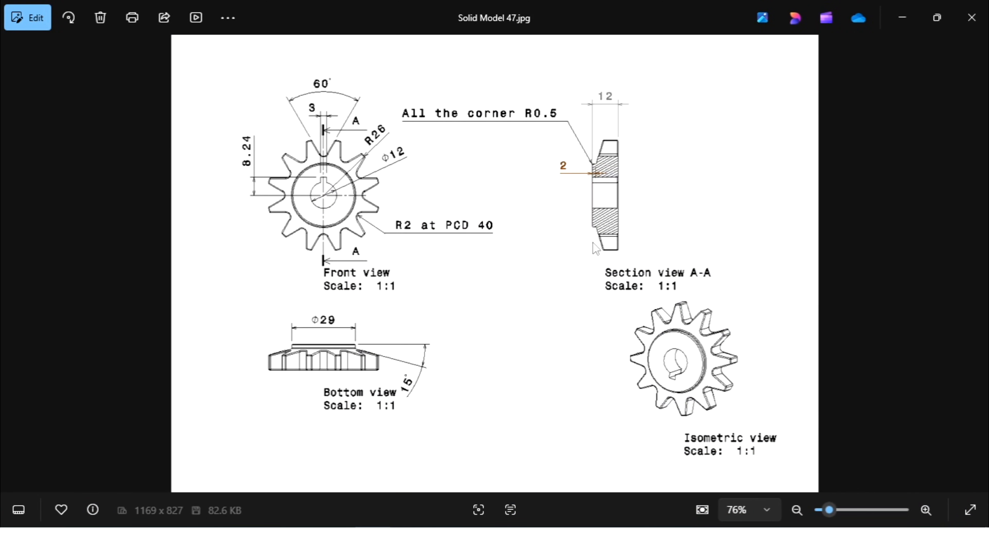
key("alt+Tab")
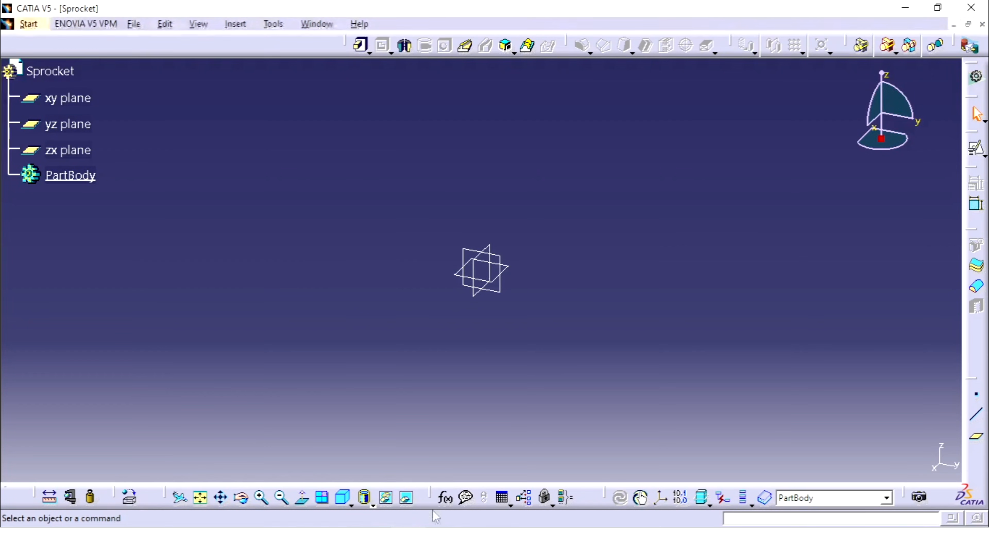
left_click(511, 266)
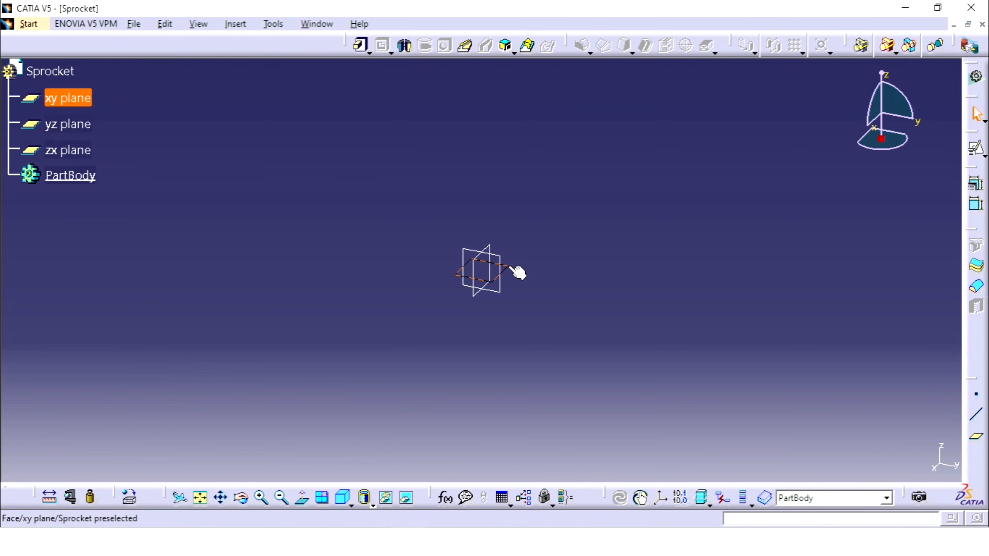
left_click(505, 259)
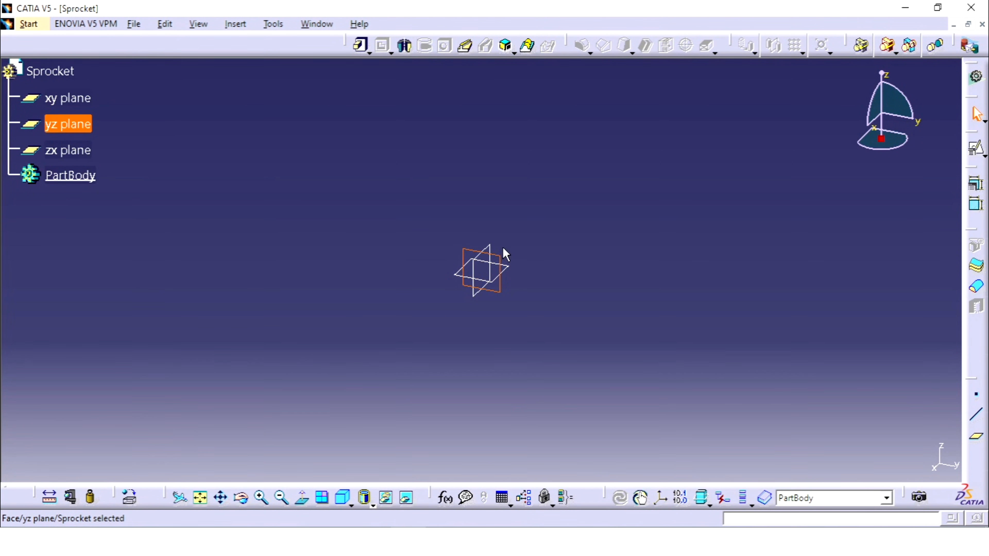
left_click(494, 249)
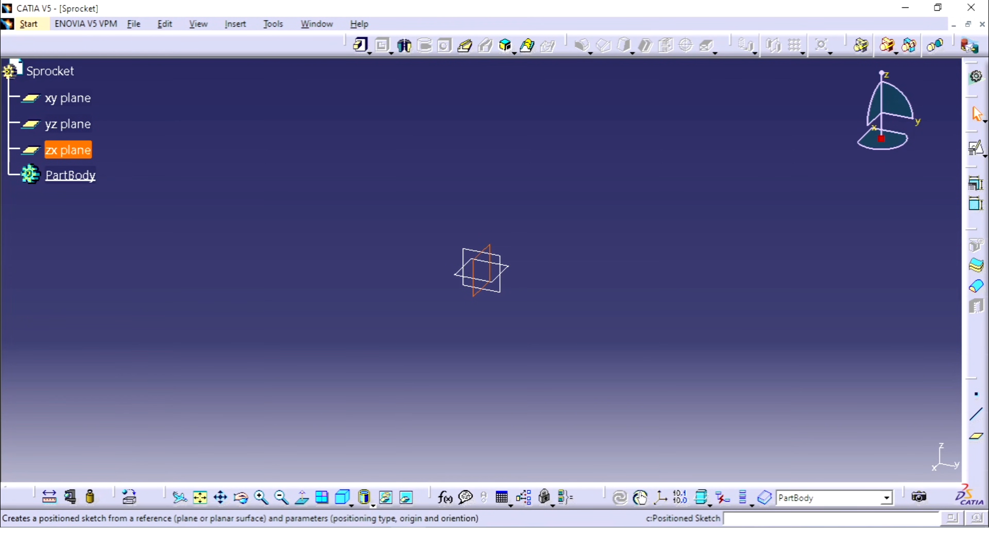
left_click(976, 148)
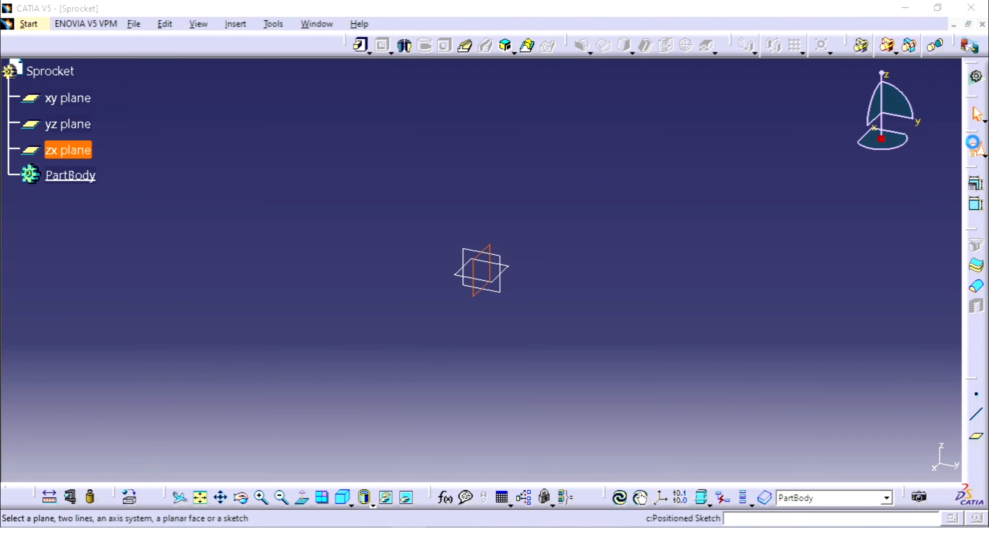
left_click(867, 458)
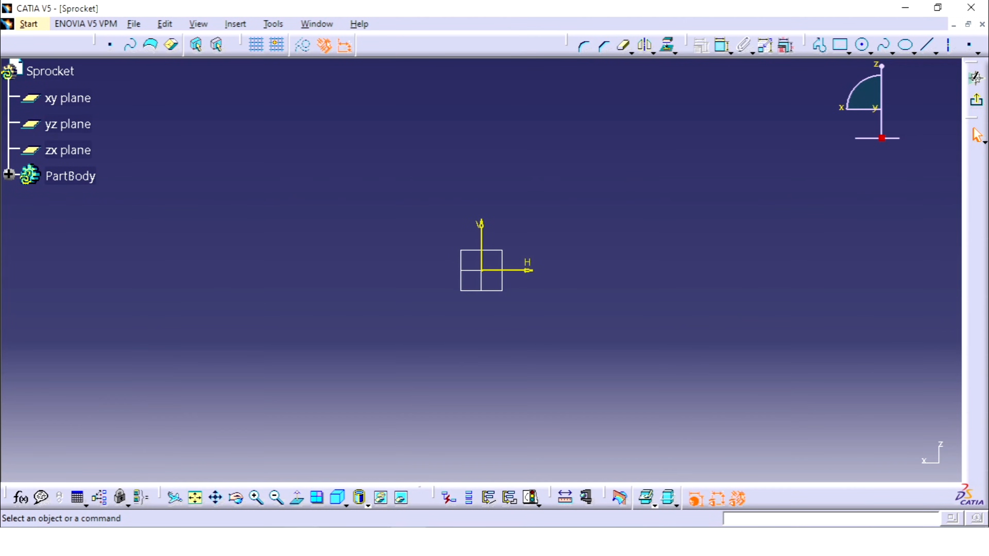
Sketch a closed six-sided stepped profile with one sloped edge, starting on the vertical axis about 20 mm above the origin, with a base about 43 mm wide.
key("alt+Tab")
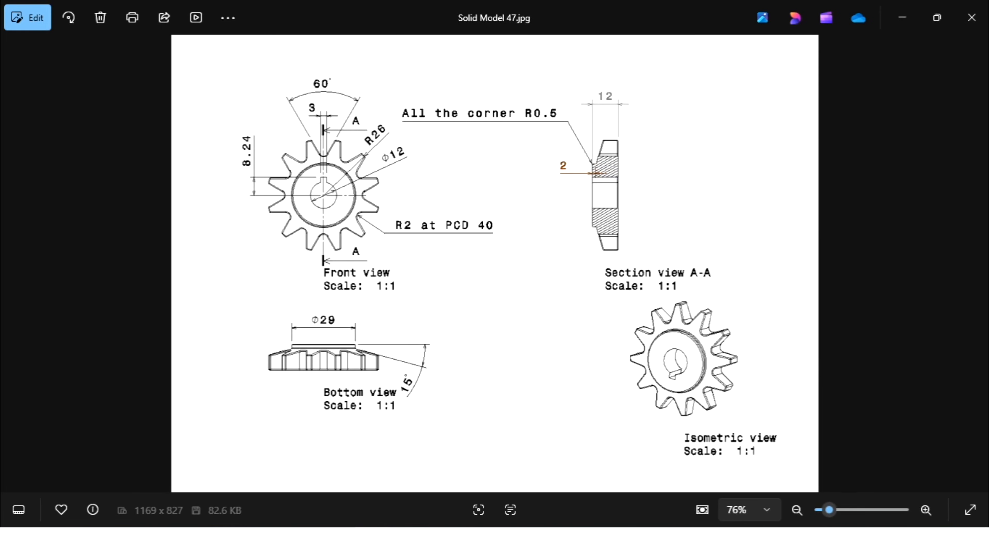
key("alt+Tab")
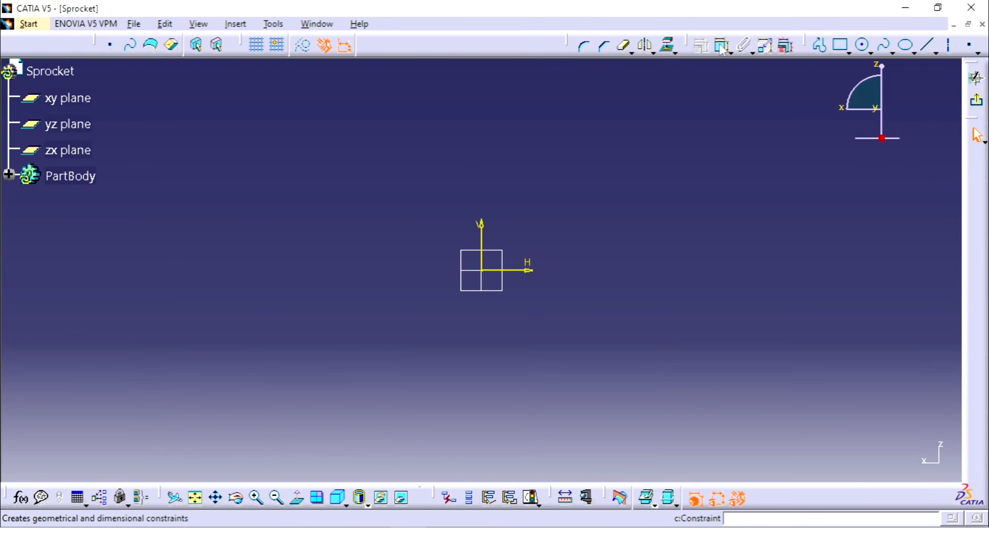
left_click(819, 45)
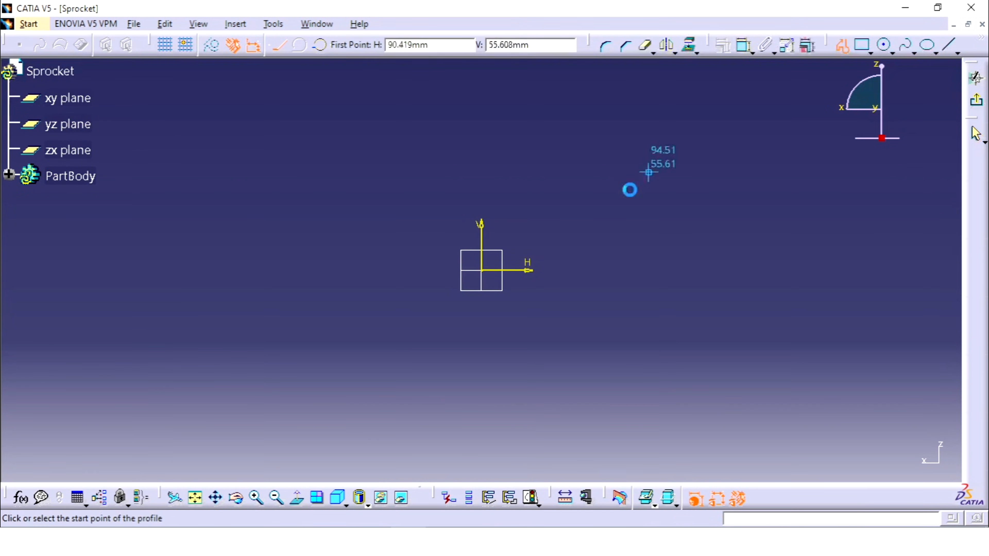
left_click(482, 234)
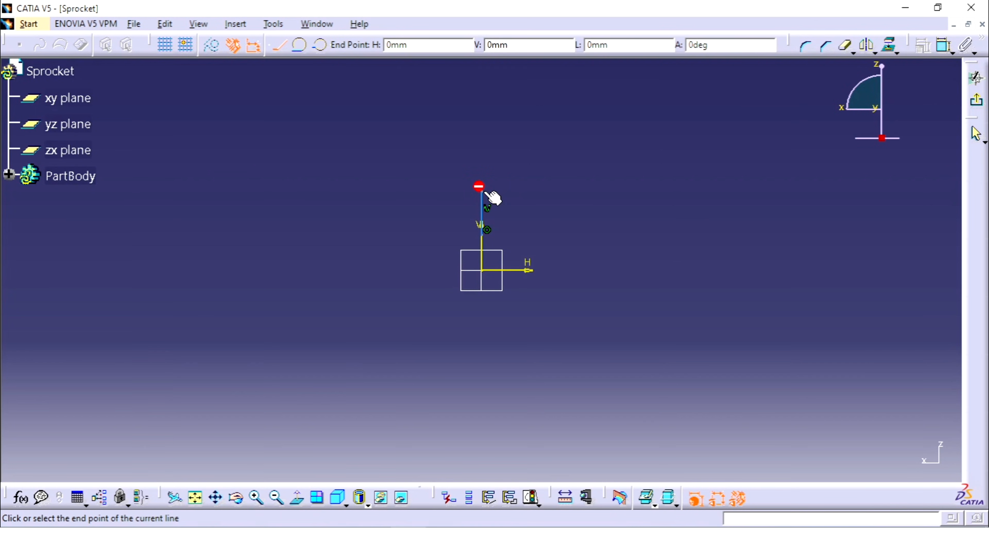
left_click(482, 192)
left_click(499, 192)
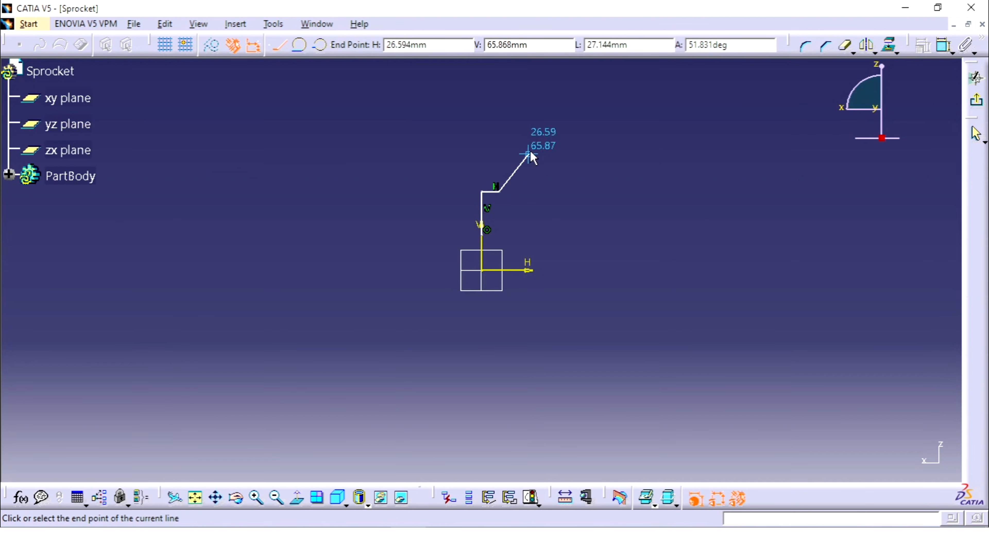
left_click(526, 113)
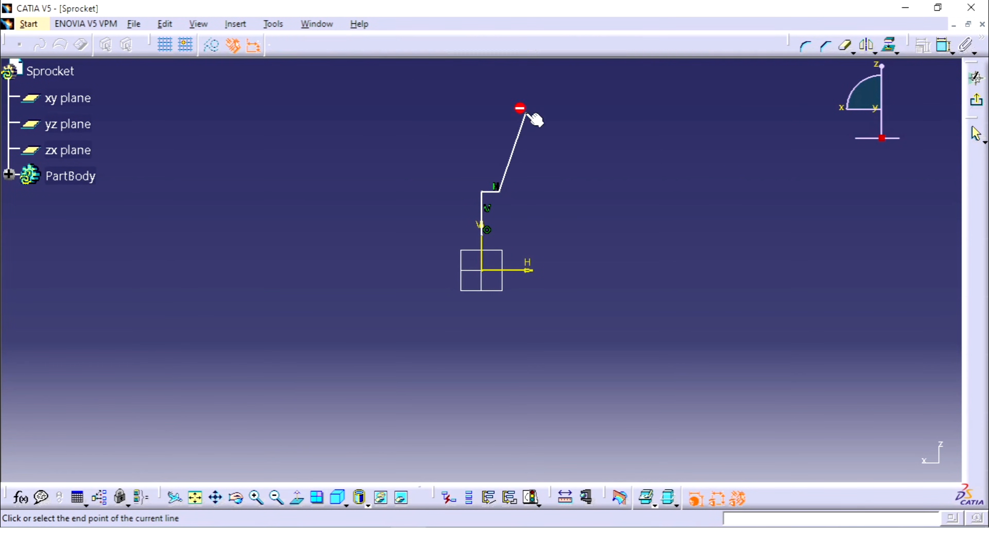
left_click(562, 113)
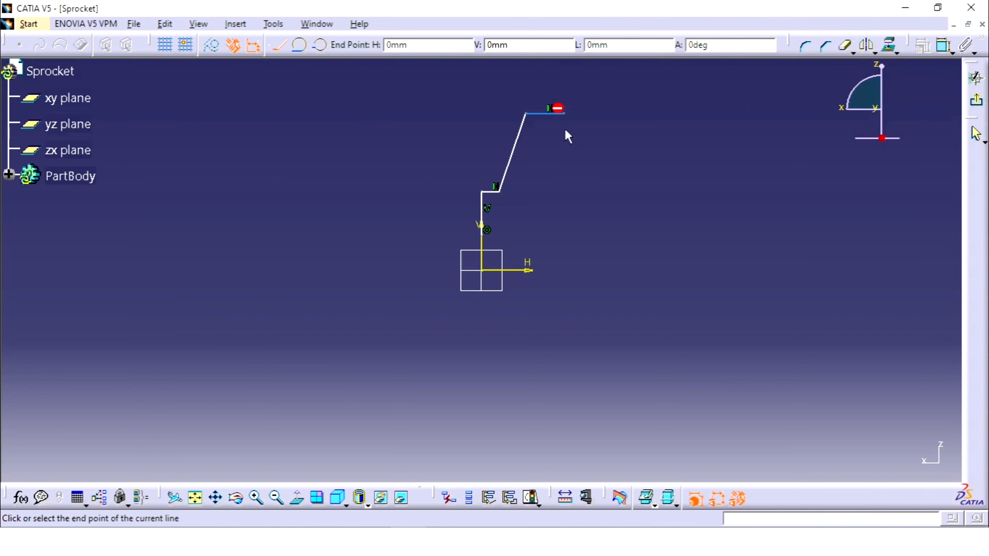
left_click(558, 235)
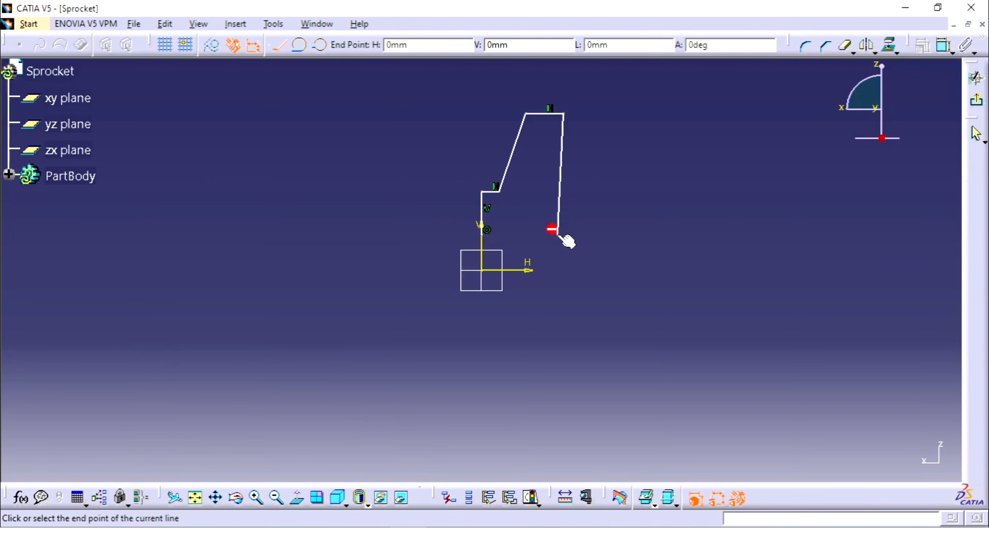
left_click(482, 234)
Constrain the slightly slanted long right edge of the profile to be vertical.
left_click(565, 205)
left_click(563, 197)
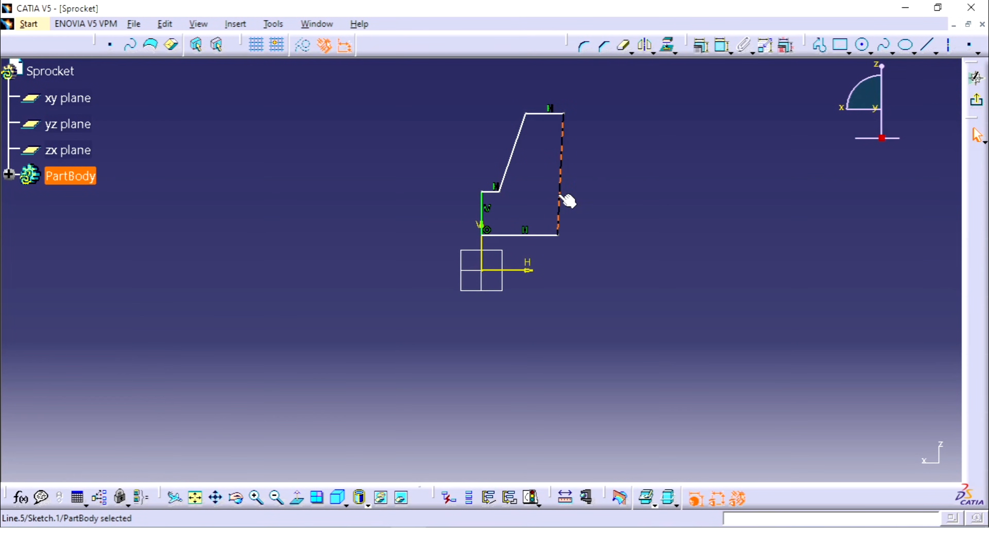
right_click(561, 194)
mouse_move(659, 423)
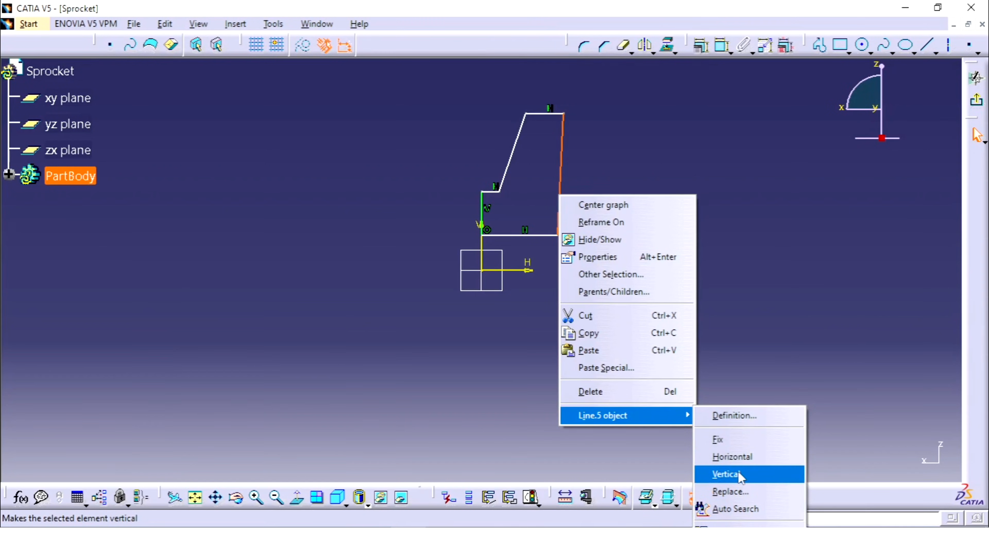
left_click(726, 475)
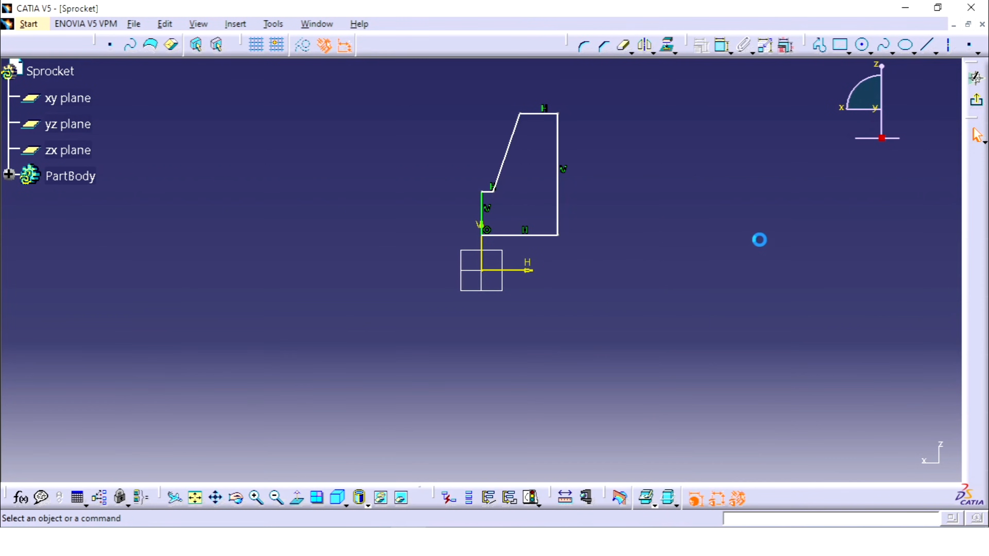
Dimension the profile's bottom edge from the horizontal axis and set the distance to 6 mm.
left_click(721, 48)
left_click(540, 235)
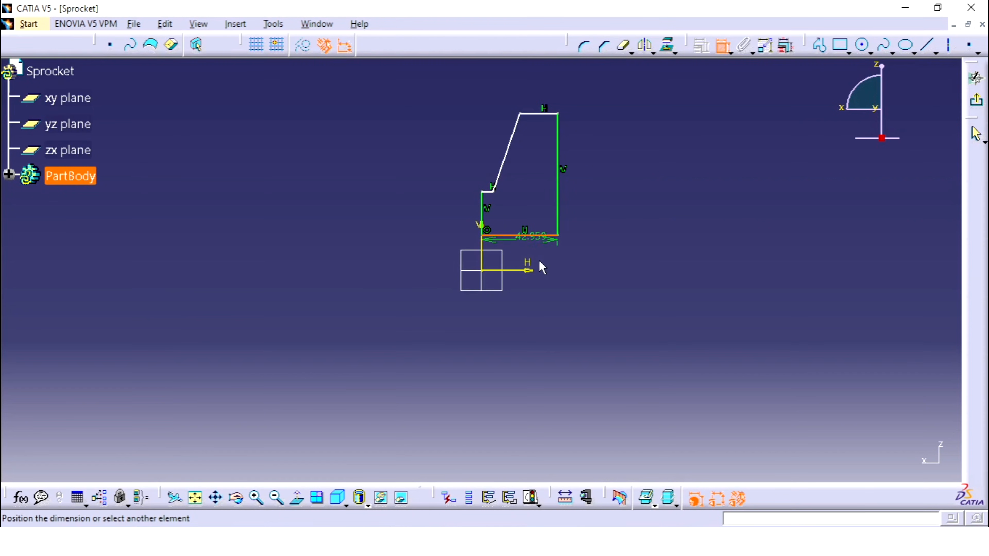
left_click(598, 264)
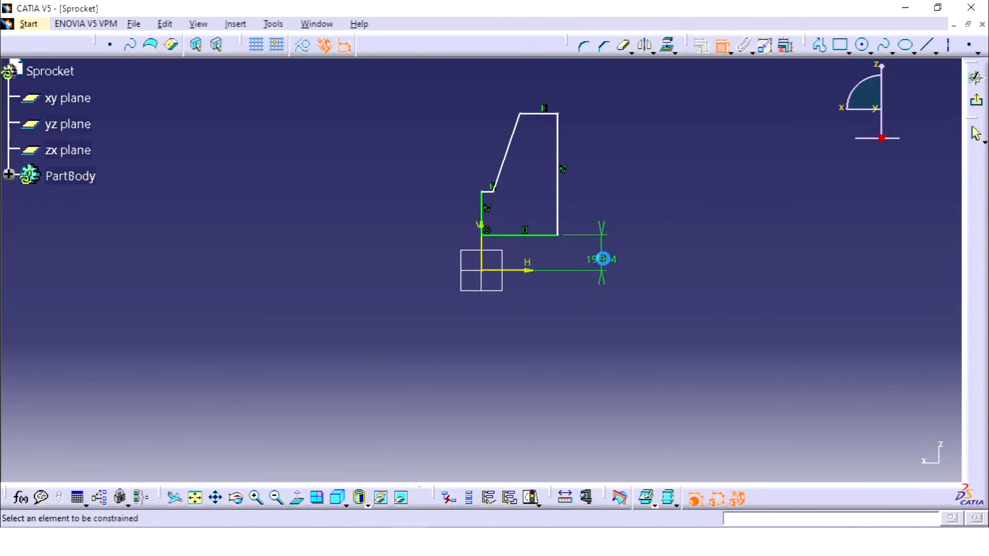
double_click(603, 264)
type("6mm")
key("Return")
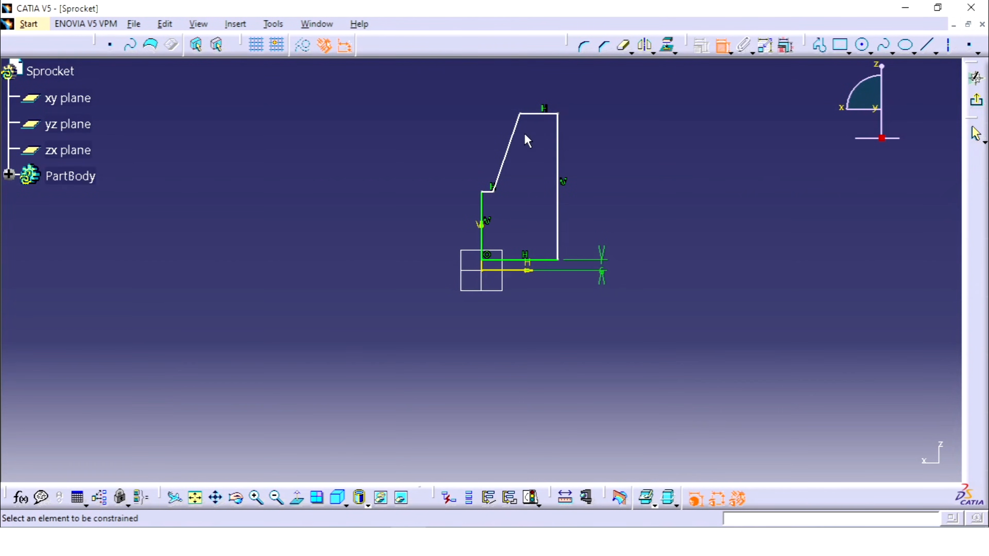
Dimension the profile's top edge from the horizontal axis and set it to the drawing's outer radius of 26 mm.
left_click(548, 123)
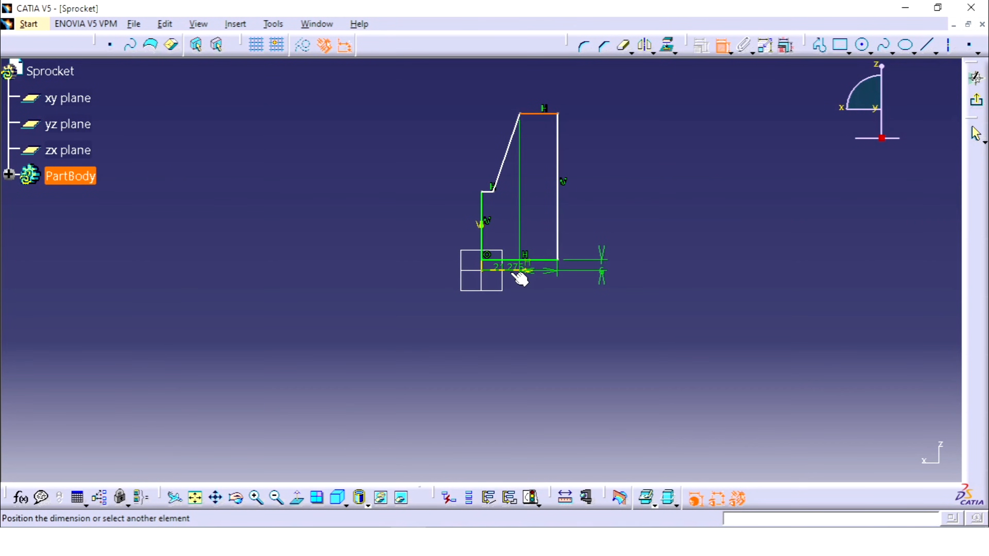
left_click(522, 270)
left_click(619, 234)
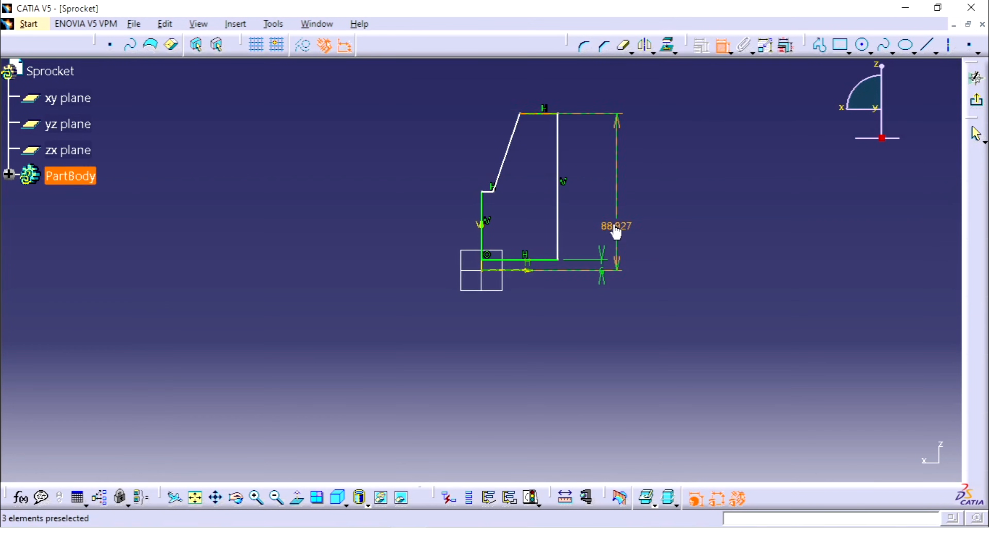
double_click(612, 226)
left_click(380, 542)
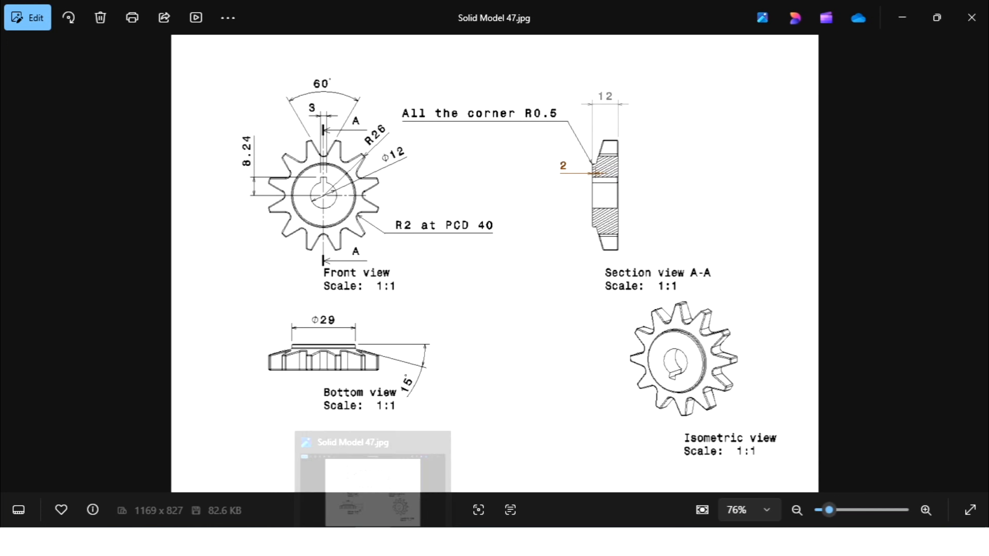
left_click(389, 541)
type("26")
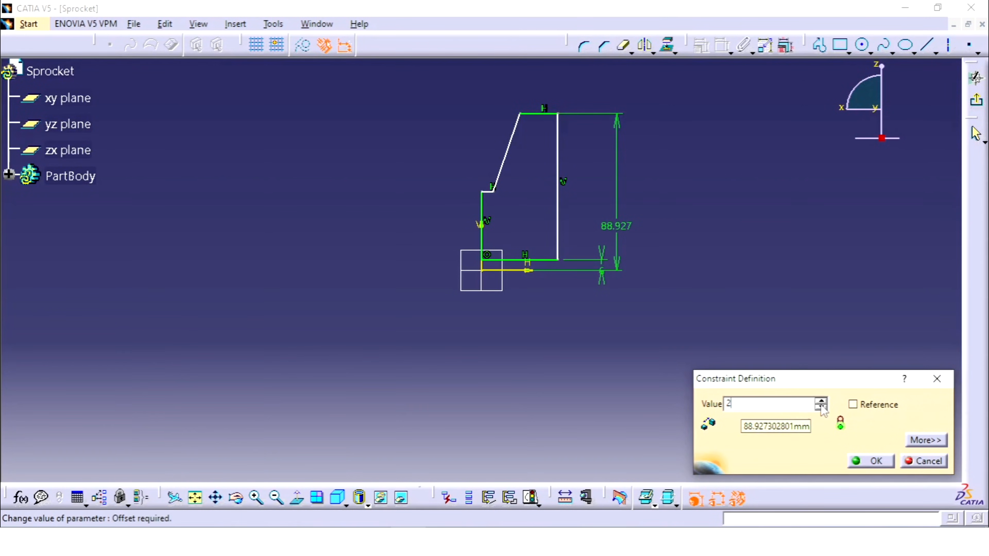
key("Return")
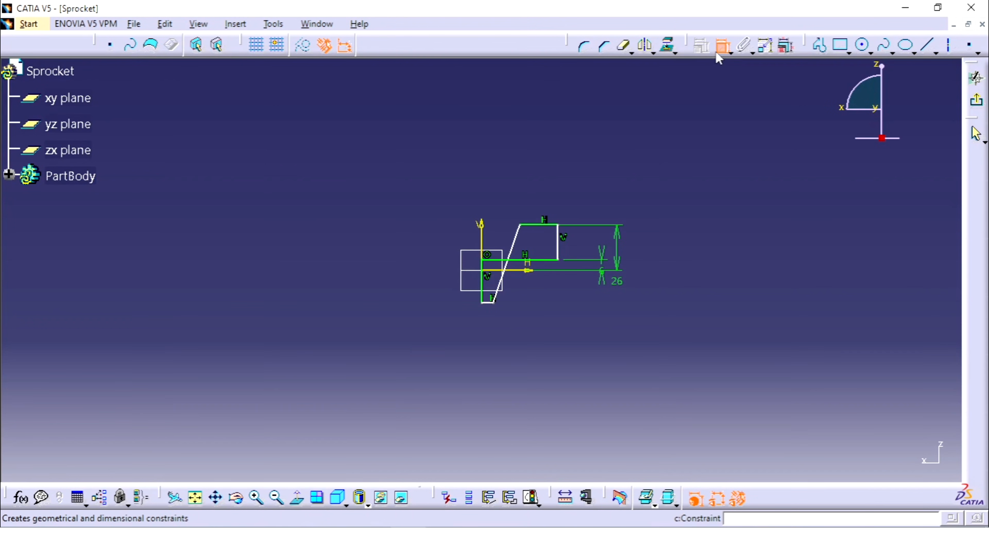
Move the short horizontal step edge up so it lies between the profile's bottom and top edges.
left_click(722, 46)
left_click_drag(489, 285, 498, 239)
left_click(673, 195)
Dimension the short step edge from the horizontal axis and set the distance to 29/2 mm.
left_click(721, 48)
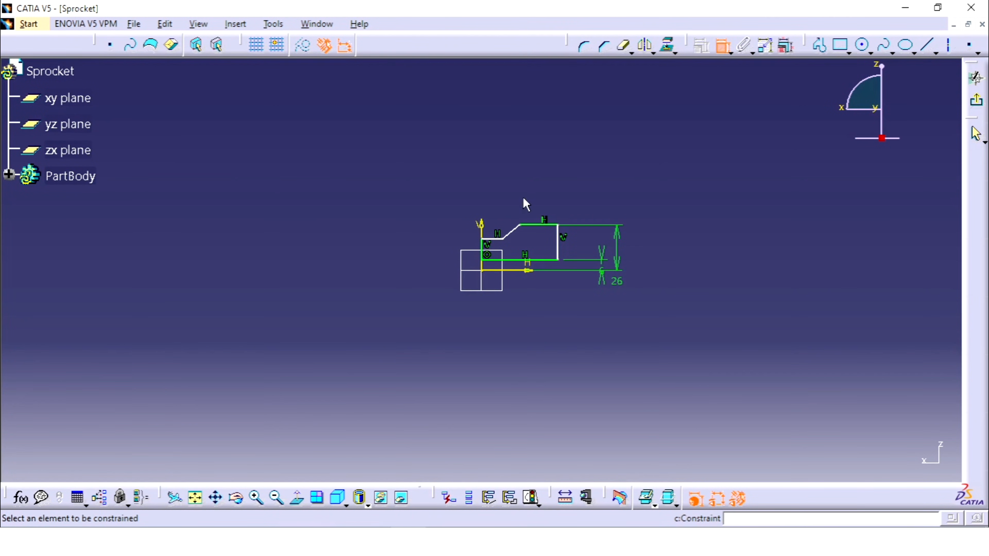
left_click(491, 239)
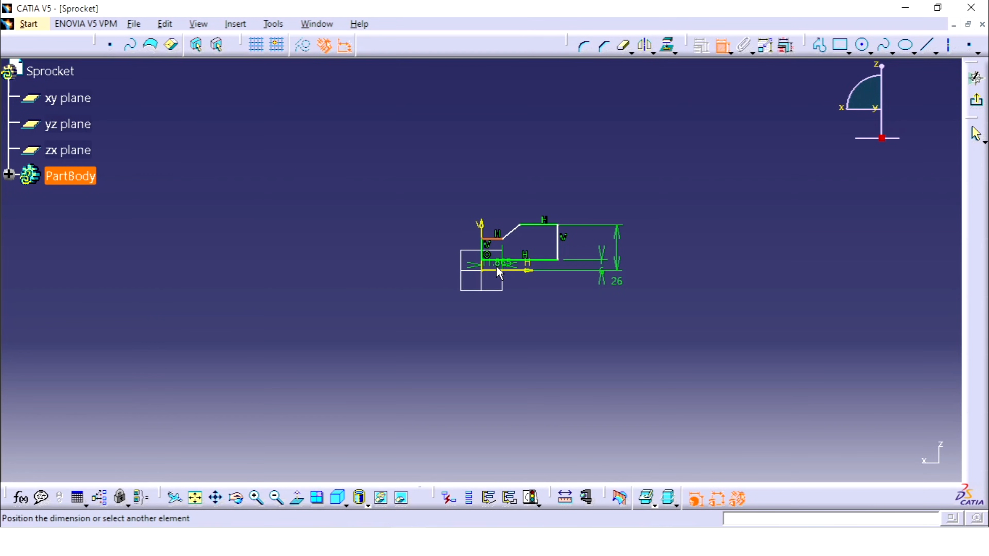
left_click(504, 271)
left_click(430, 257)
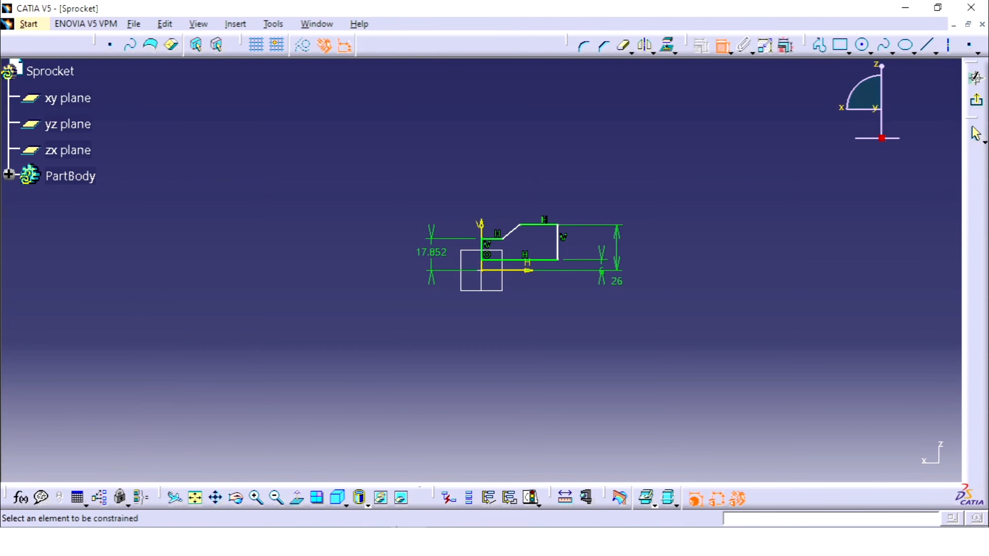
left_click(368, 542)
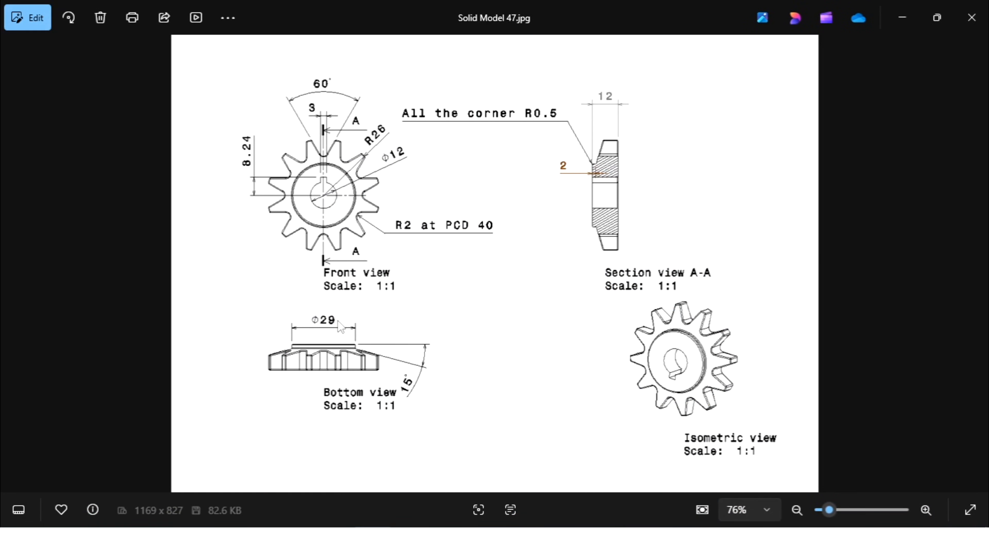
key("alt+Tab")
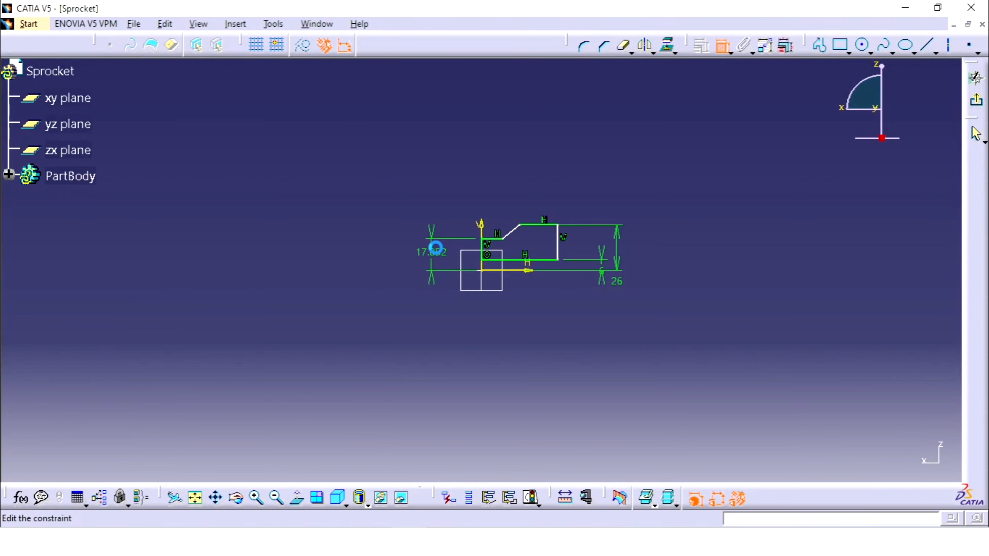
double_click(432, 252)
type("29/2")
key("Return")
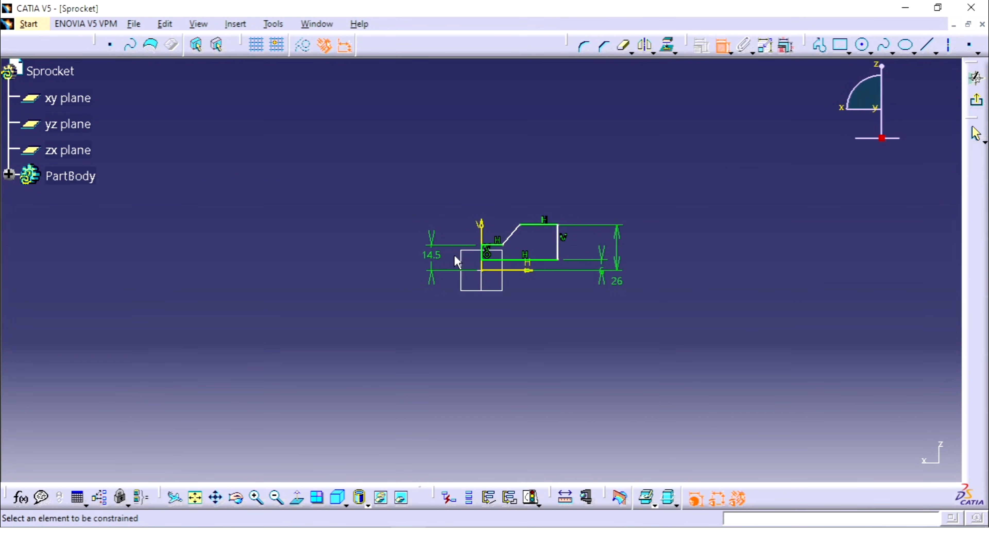
Dimension the profile's overall width between its left and right vertical edges, placing the dimension above the profile.
left_click(484, 257)
left_click(557, 244)
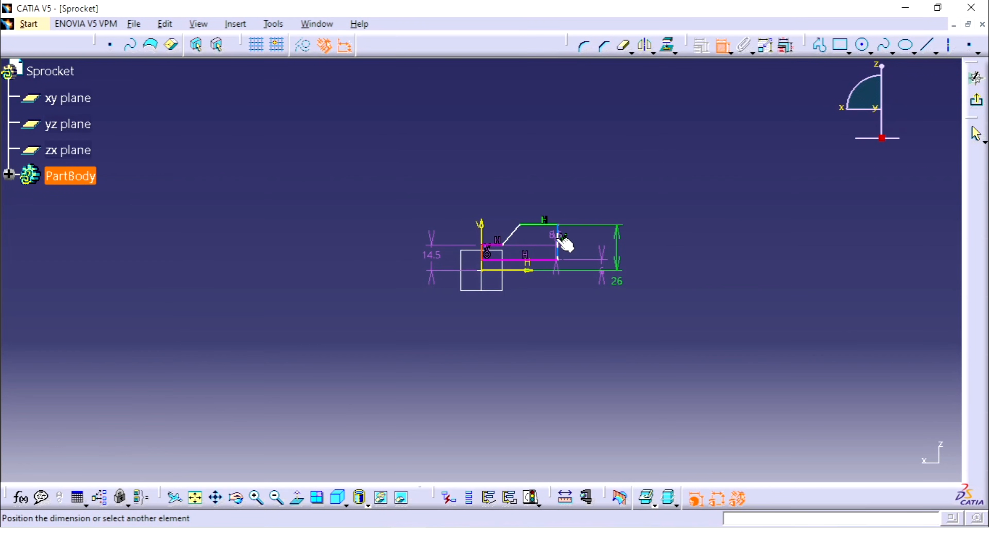
left_click(522, 154)
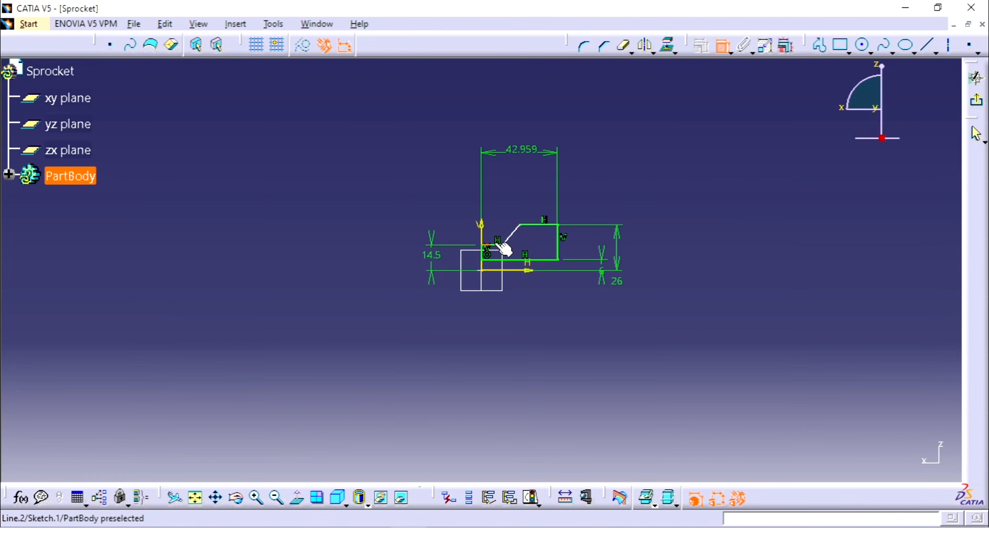
Dimension the short step edge's length as 2 mm and set the profile's overall width to 12 mm.
left_click(495, 245)
left_click(498, 199)
double_click(492, 201)
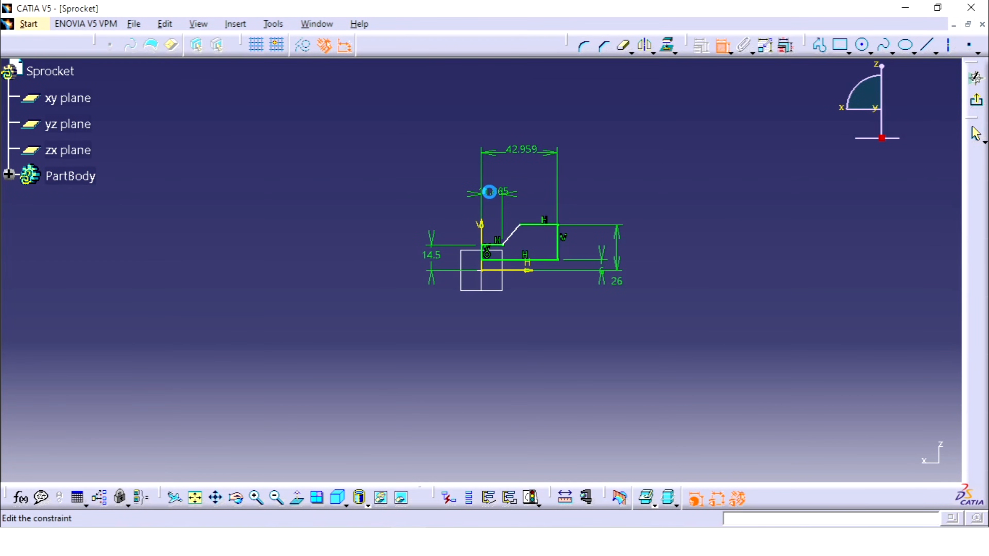
type("2")
key("Return")
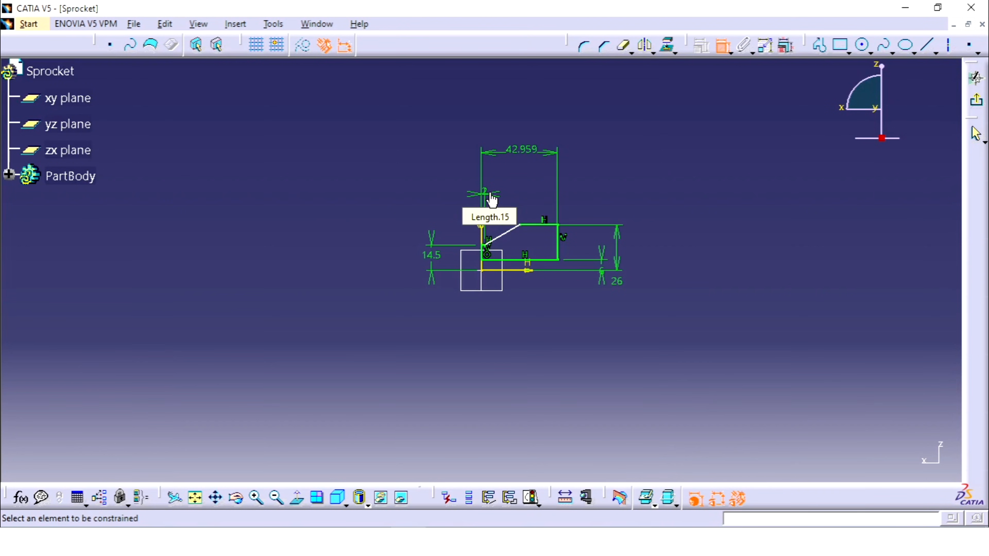
double_click(524, 160)
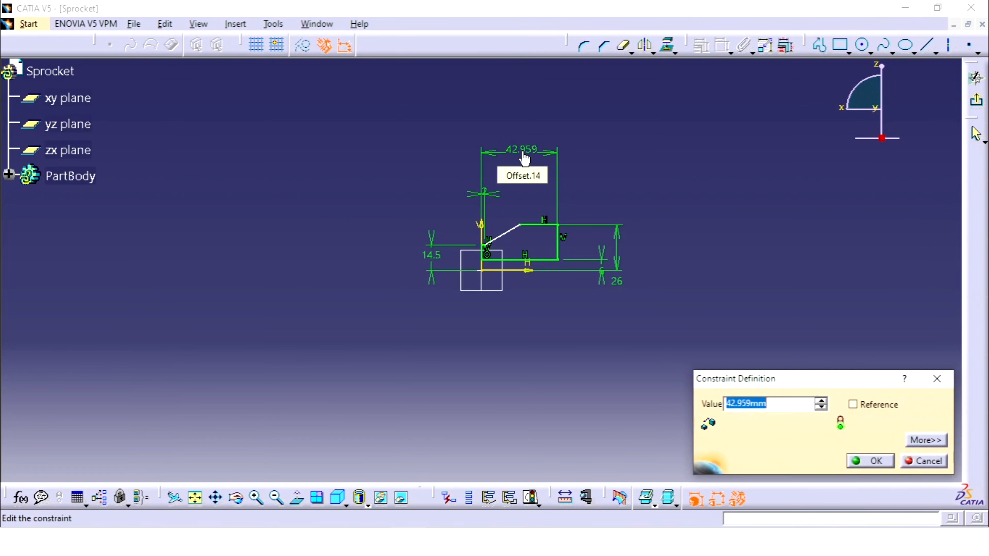
type("12")
key("Return")
Dimension the angle between the slanted edge and the profile's vertical edge on the V axis and set it to 15°.
mouse_move(643, 201)
middle_mouse_down()
mouse_move(760, 195)
mouse_move(780, 157)
mouse_move(584, 272)
middle_mouse_up()
left_click(588, 275)
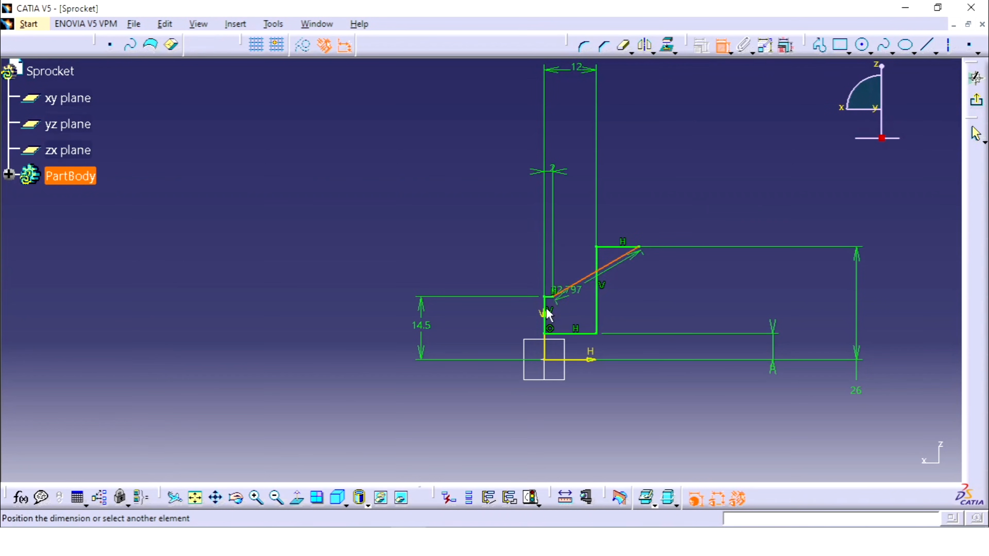
left_click(545, 314)
left_click(566, 238)
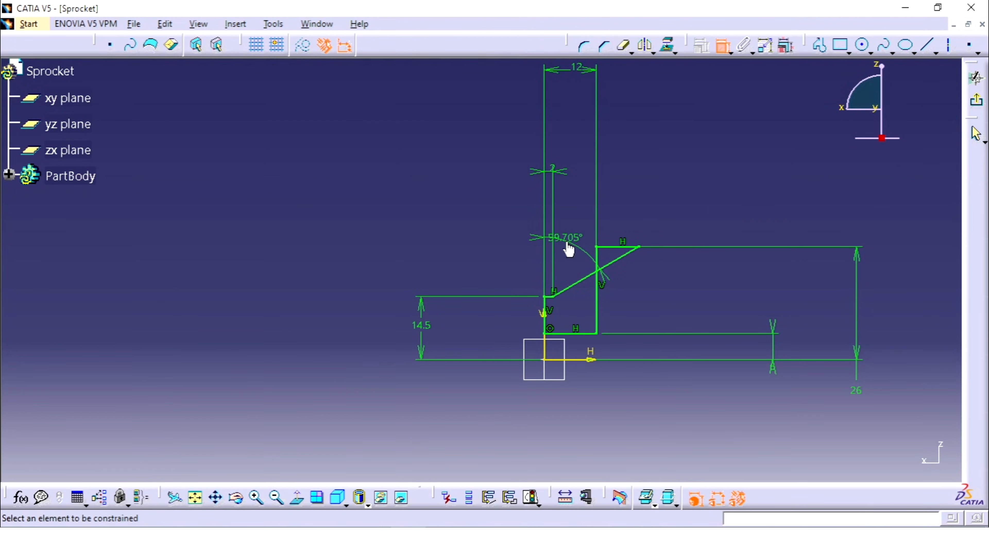
double_click(570, 237)
type("15")
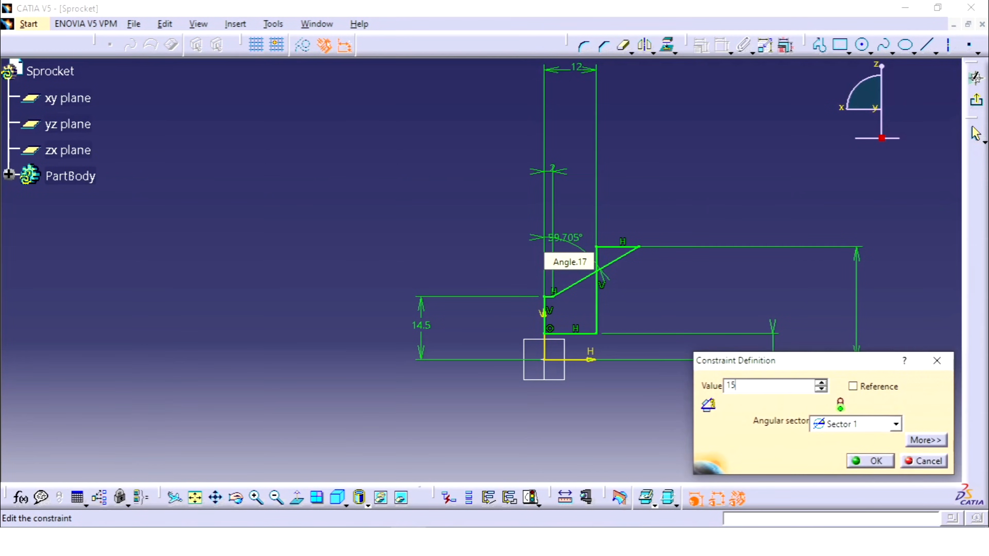
key("Return")
middle_click_drag(657, 194, 662, 257)
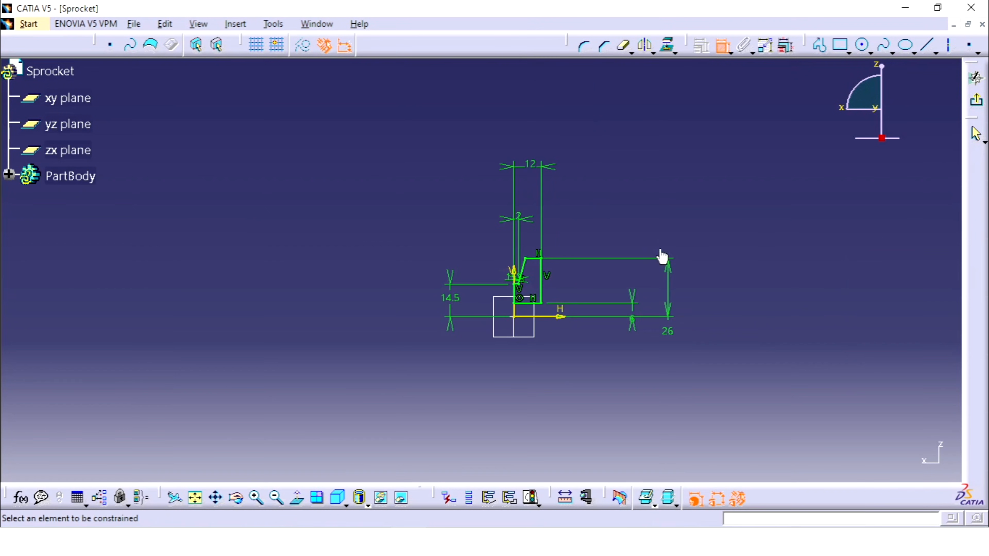
key("Escape")
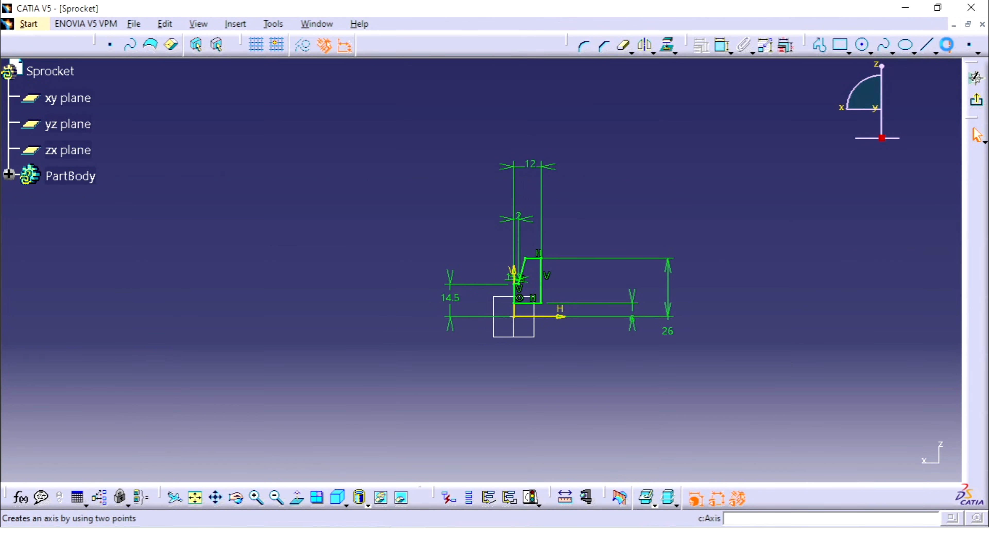
Draw an axis line along the horizontal sketch axis, running through the origin beneath the profile.
left_click(947, 45)
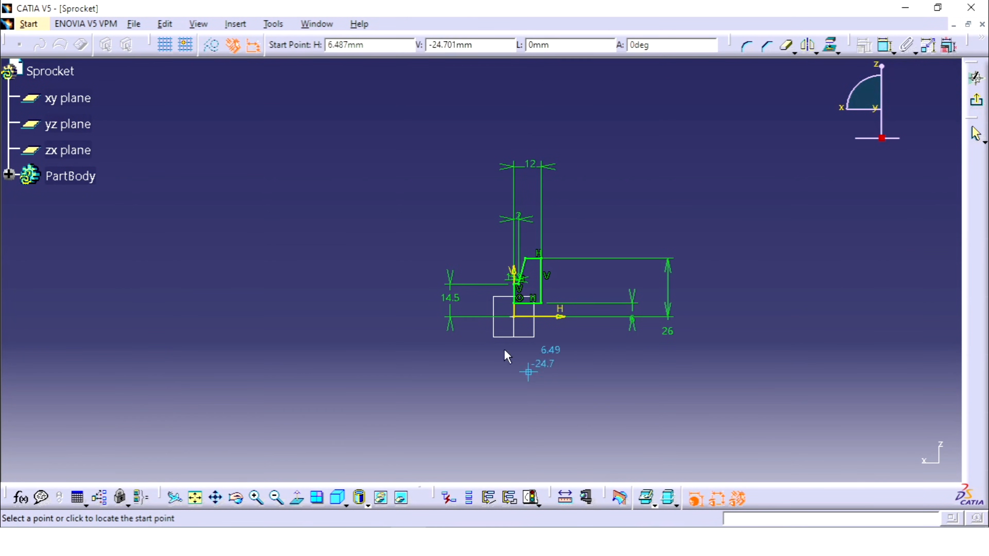
left_click(506, 324)
left_click(596, 322)
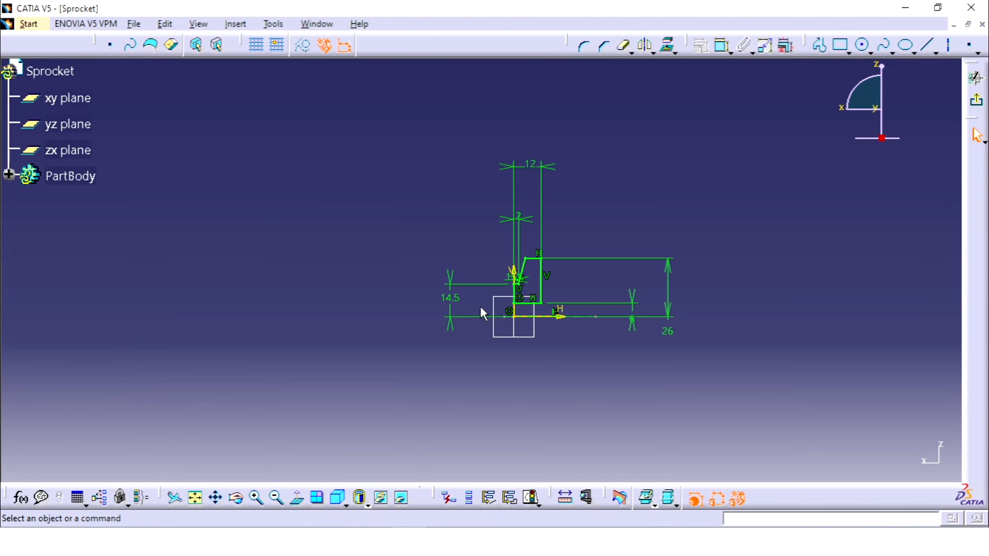
Exit the sketch and revolve the profile 360° about the sketch axis as a Shaft.
left_click(976, 100)
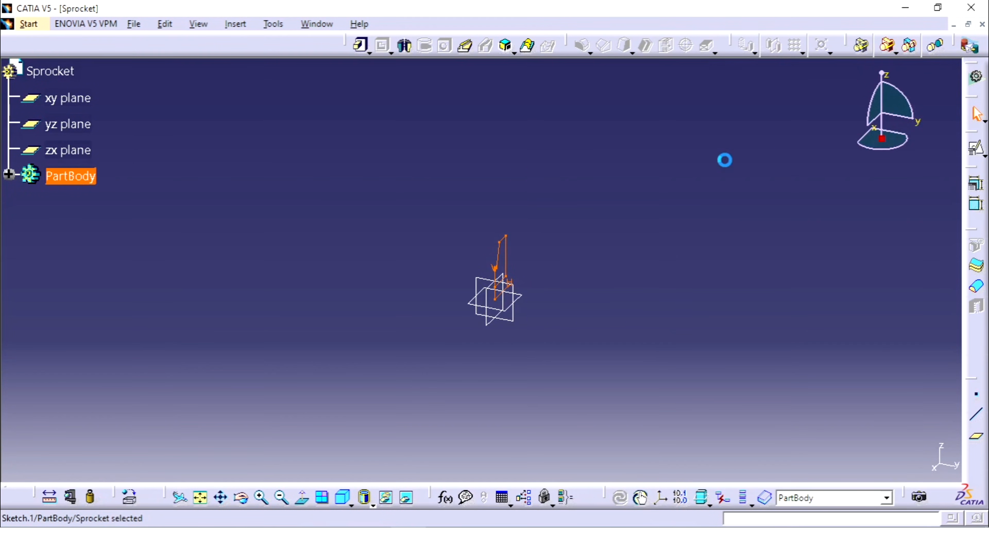
mouse_move(552, 295)
middle_mouse_down()
mouse_move(619, 155)
mouse_move(625, 298)
middle_mouse_up()
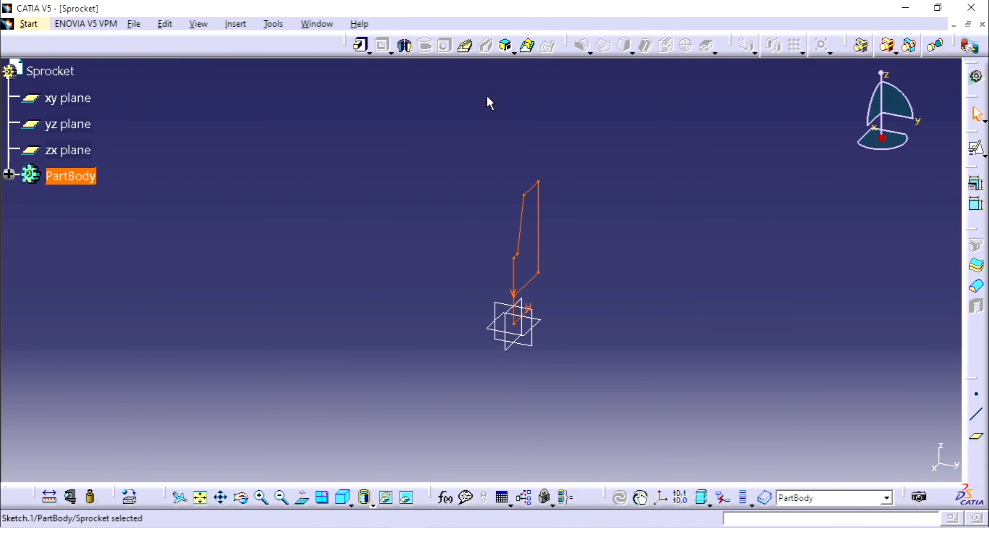
left_click(405, 46)
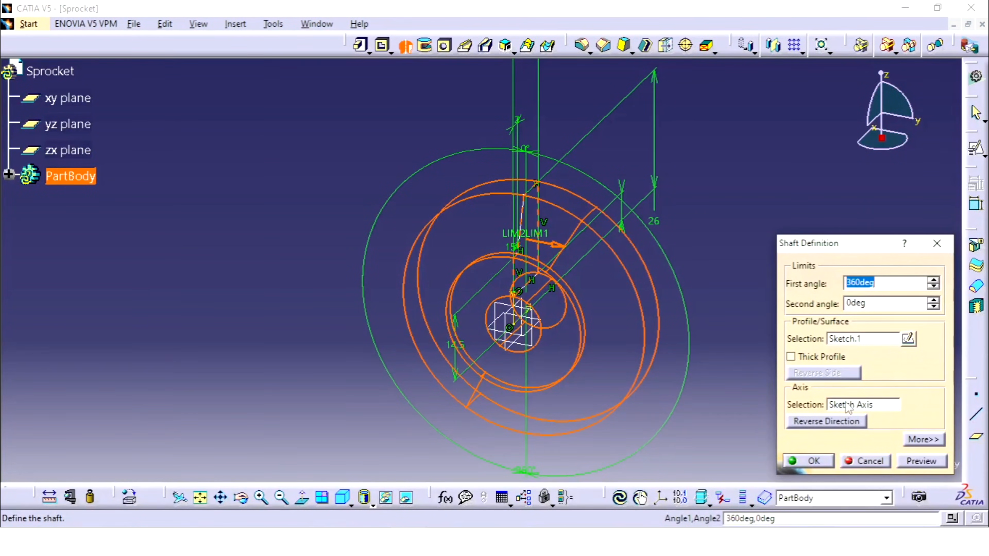
left_click(812, 462)
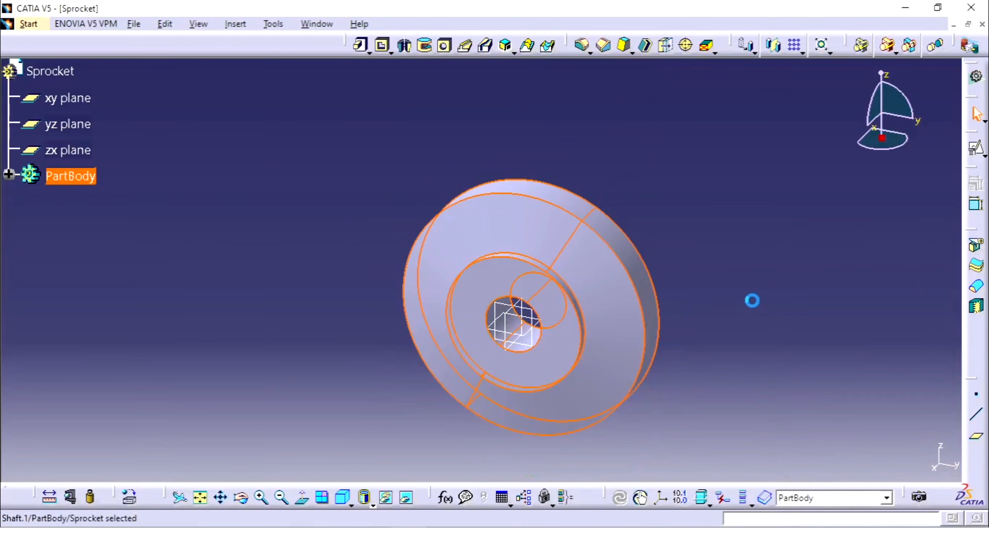
Start a positioned sketch on the yz plane and check the reference drawing for the keyway dimensions.
middle_click_drag(753, 298, 596, 246)
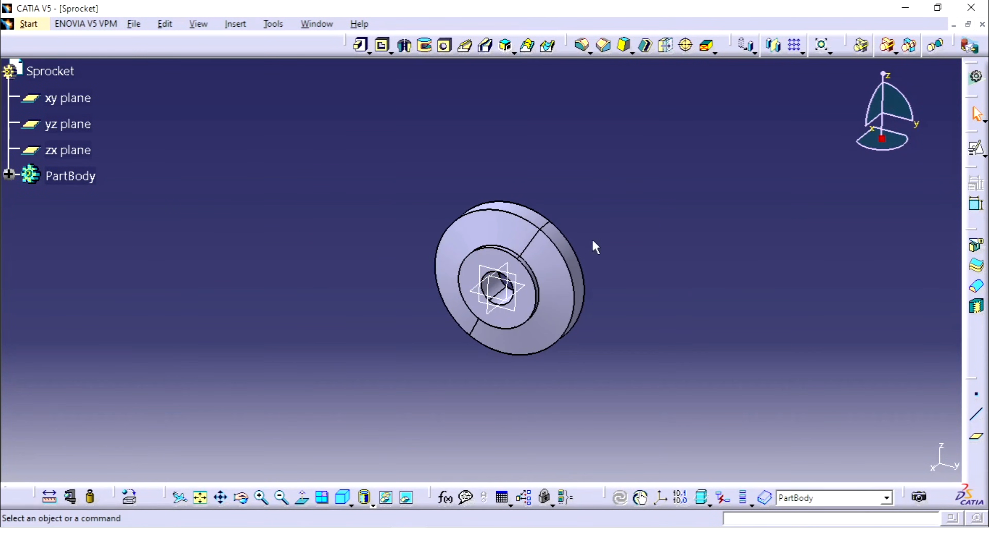
left_click(493, 264)
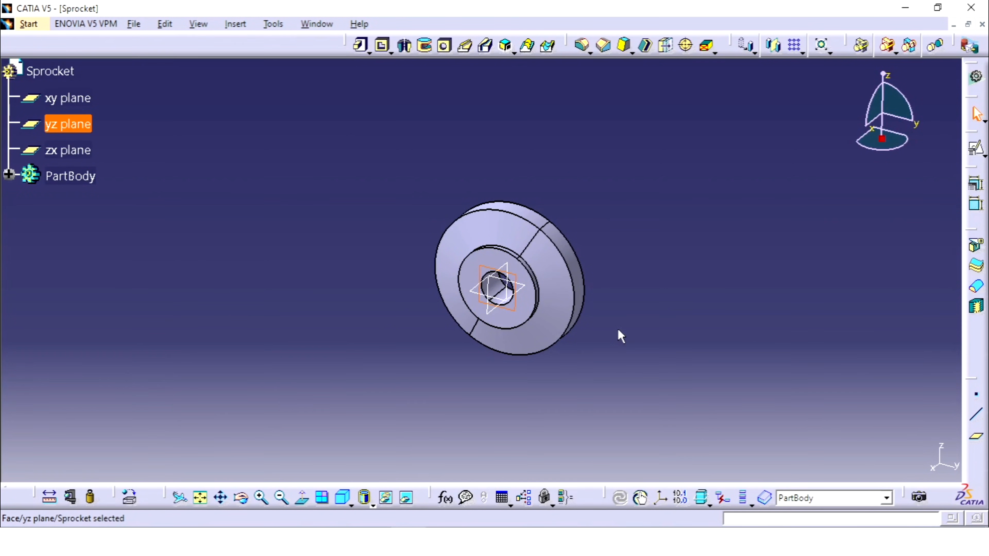
left_click(976, 148)
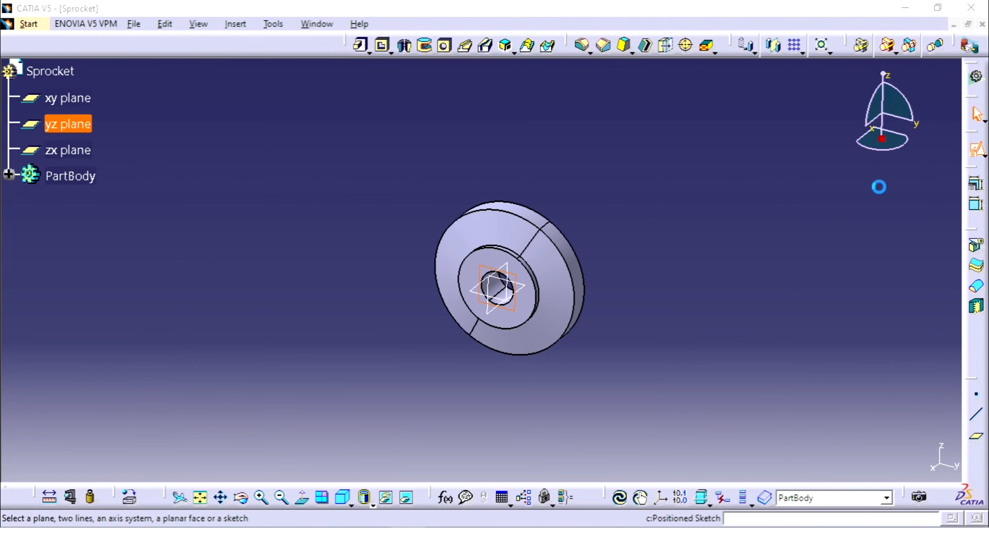
left_click(872, 460)
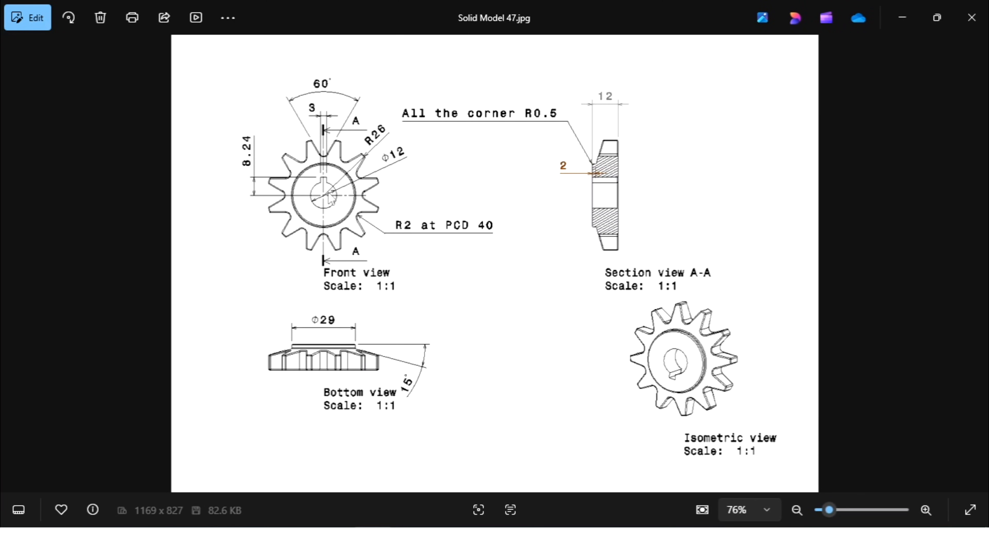
left_click(409, 540)
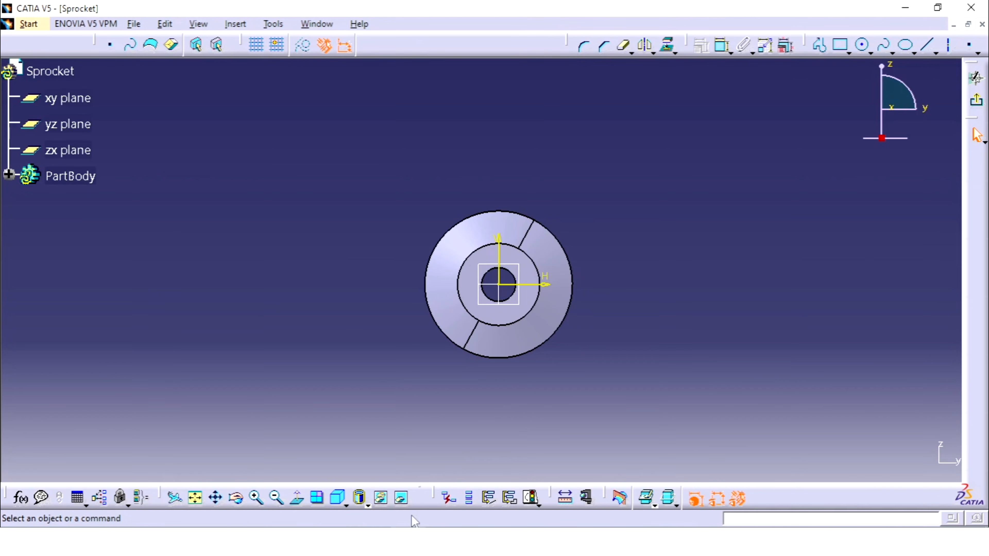
Sketch a keyway rectangle about 7.1 mm wide and 6.1 mm high across the bore's upper edge.
left_click(841, 45)
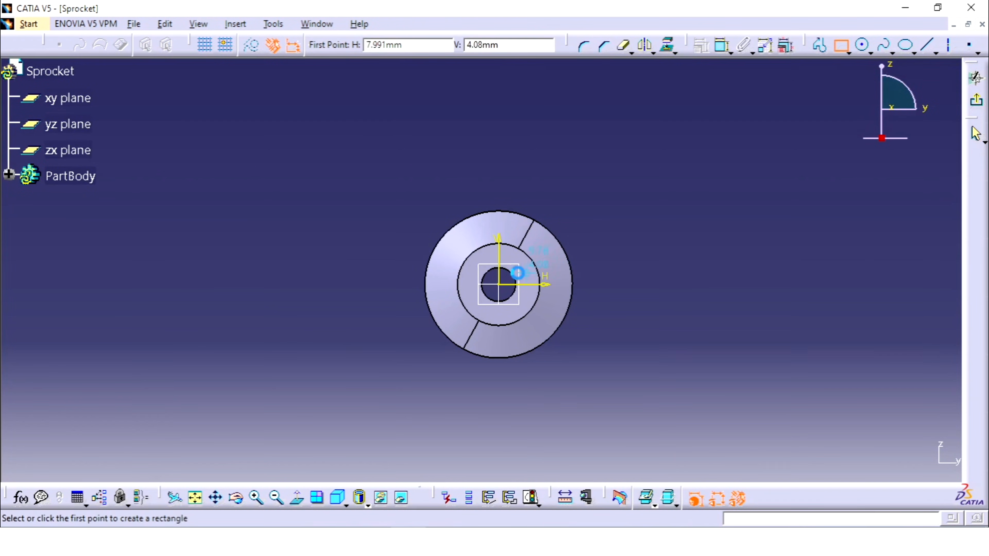
left_click(487, 258)
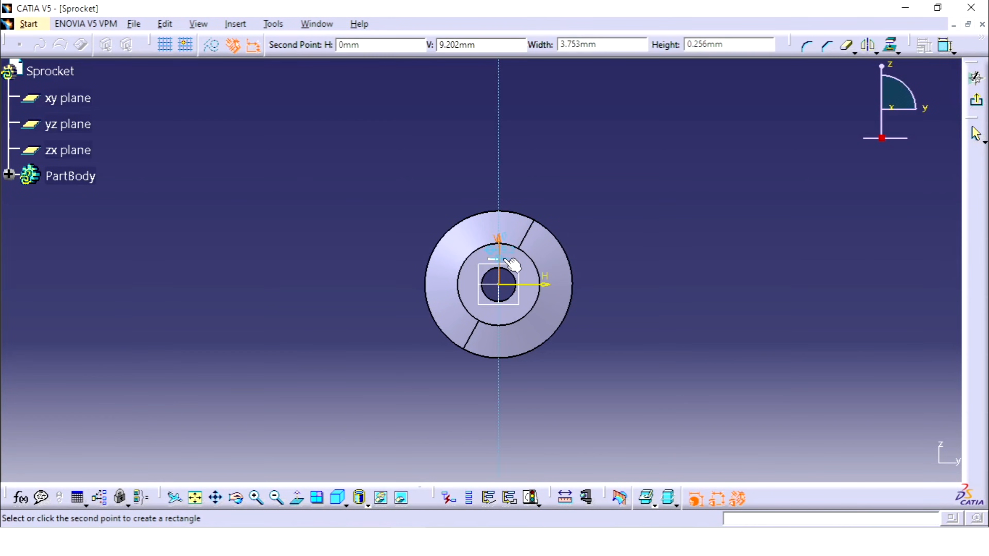
left_click(508, 278)
Constrain the keyway rectangle's bottom edge coincident with the horizontal sketch axis.
mouse_move(647, 247)
middle_mouse_down()
mouse_move(718, 276)
mouse_move(765, 258)
mouse_move(680, 164)
middle_mouse_up()
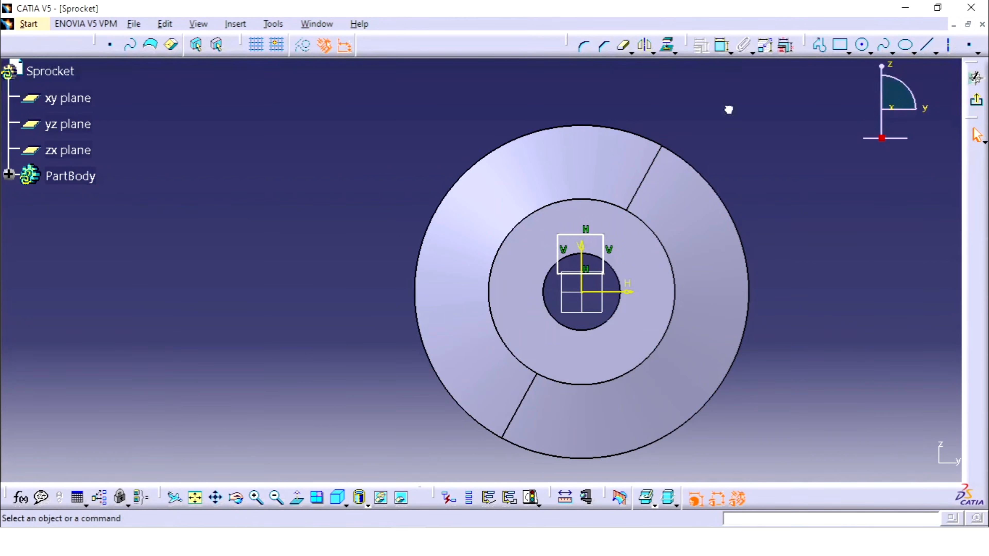
left_click(721, 48)
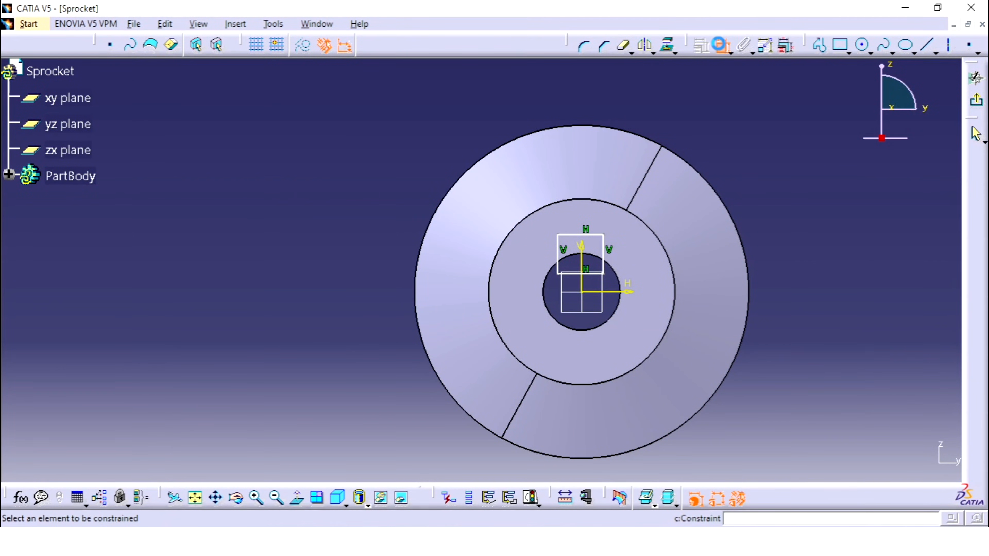
left_click(592, 276)
left_click(610, 292)
right_click(805, 275)
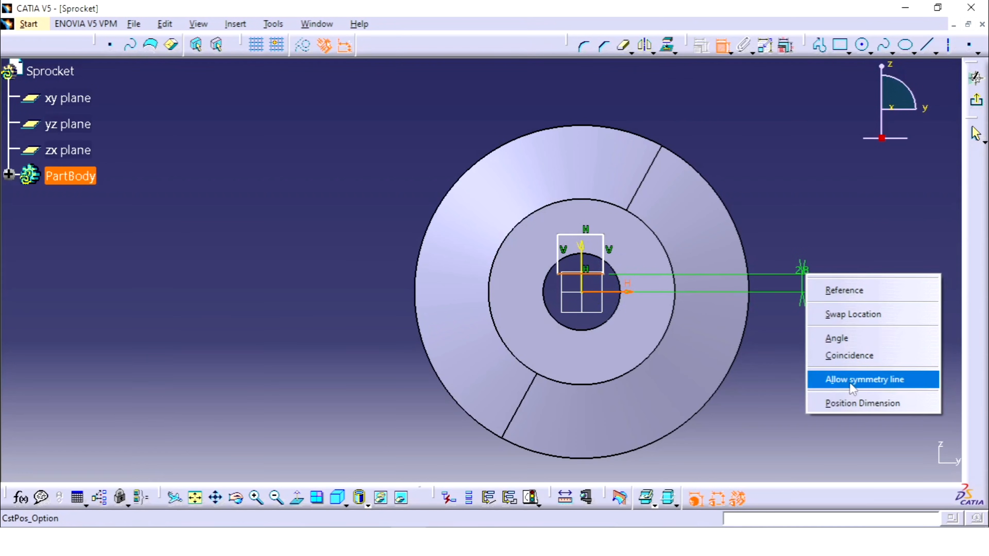
left_click(853, 383)
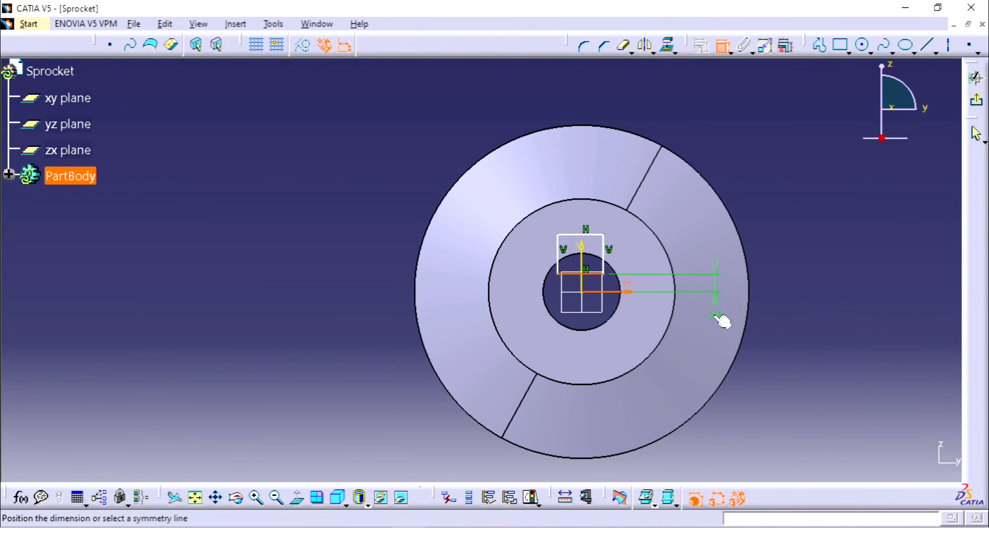
right_click(769, 328)
left_click(812, 409)
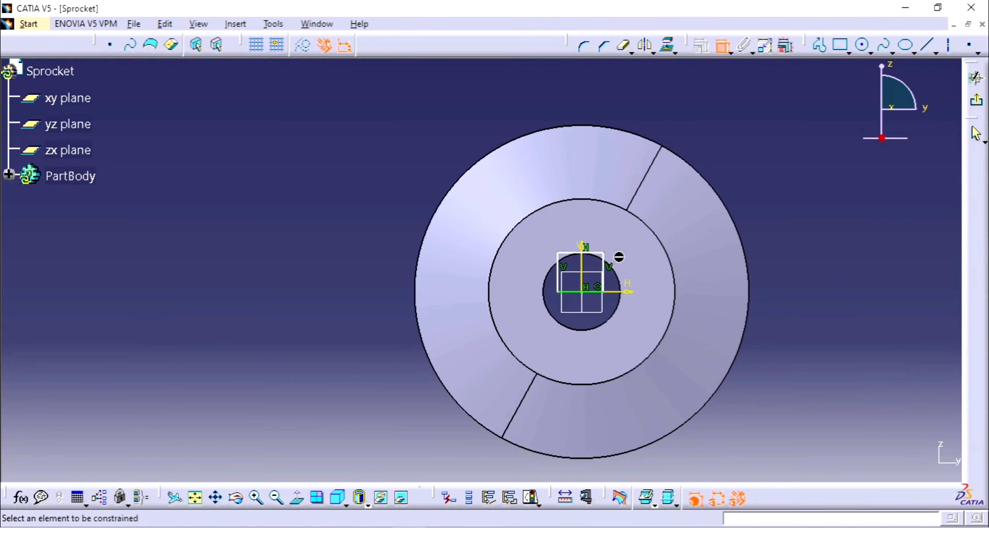
Constrain the keyway rectangle's two vertical edges symmetric about the vertical sketch axis.
left_click(606, 262)
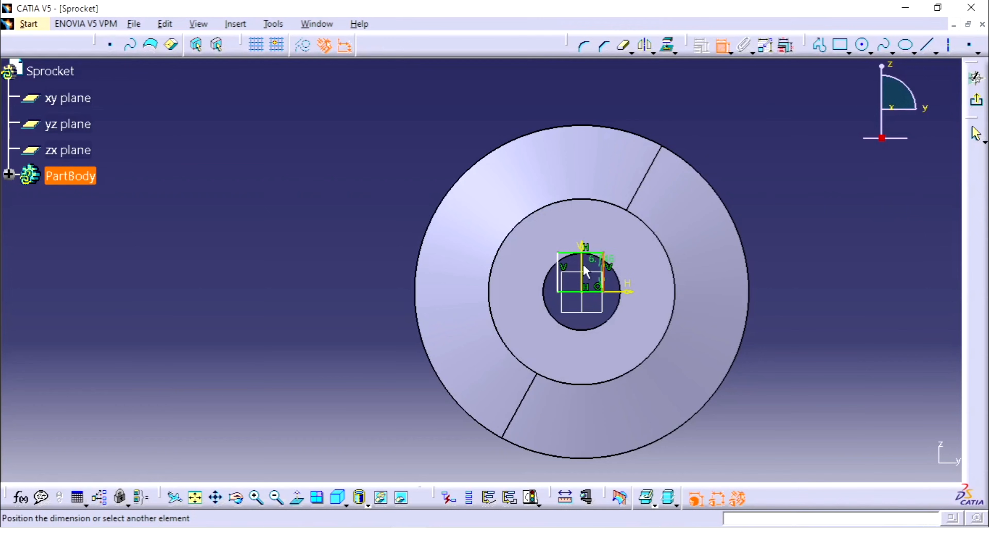
left_click(561, 269)
right_click(649, 235)
left_click(735, 446)
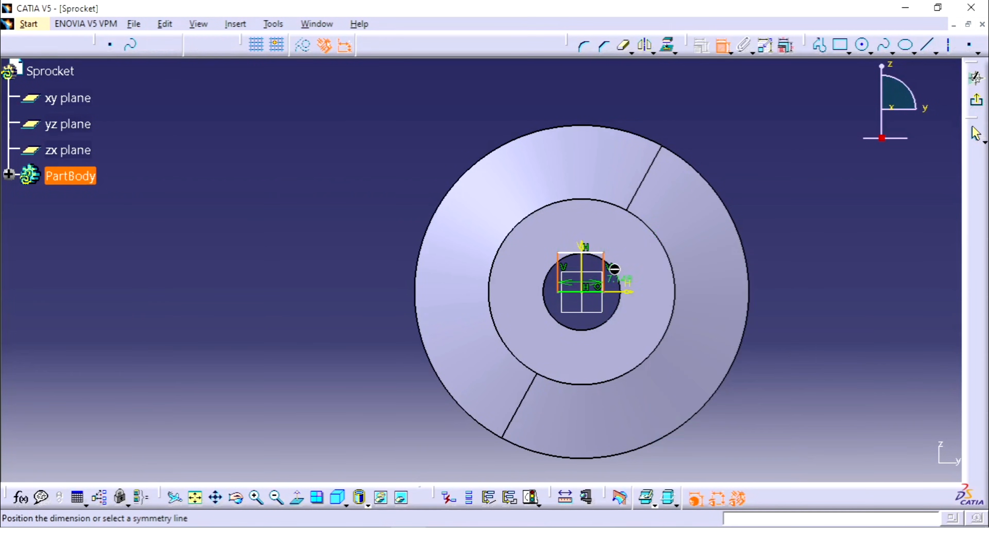
Dimension the keyway rectangle's top edge and set its width to 3 mm.
left_click(594, 253)
left_click(579, 108)
double_click(580, 104)
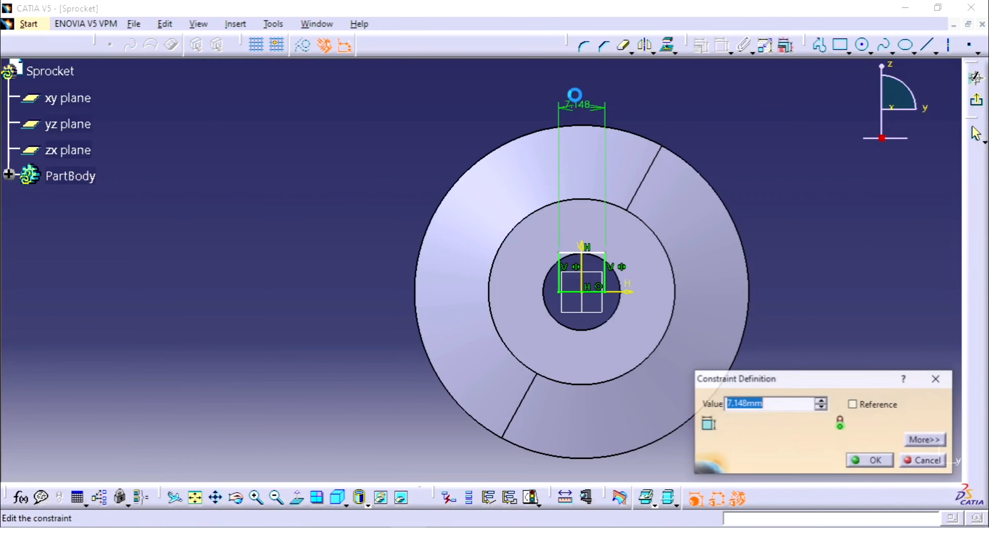
type("3")
key("Return")
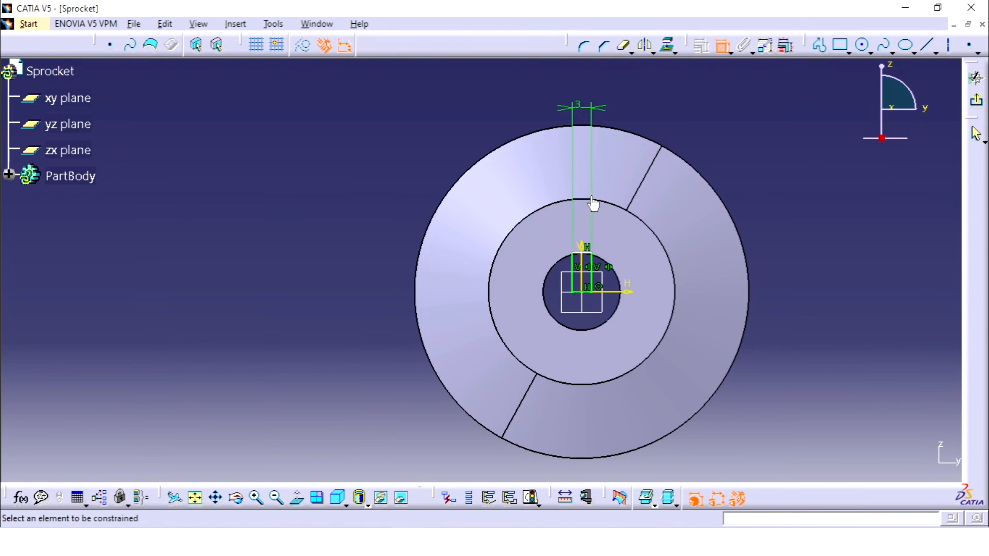
Dimension the keyway rectangle's height as 8.24 mm, checking the value against the reference drawing, and exit the sketch.
left_click(596, 261)
left_click(822, 267)
double_click(801, 269)
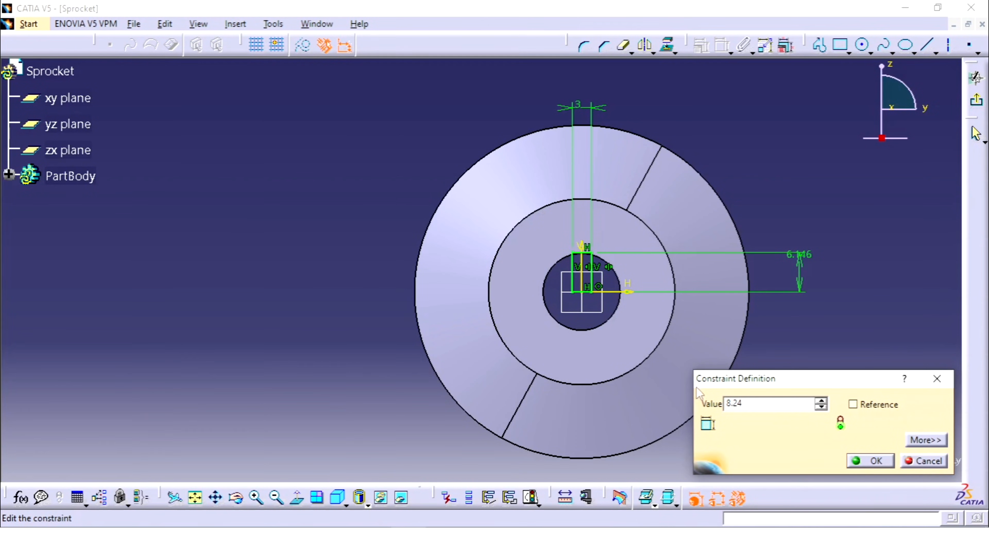
key("alt+Tab")
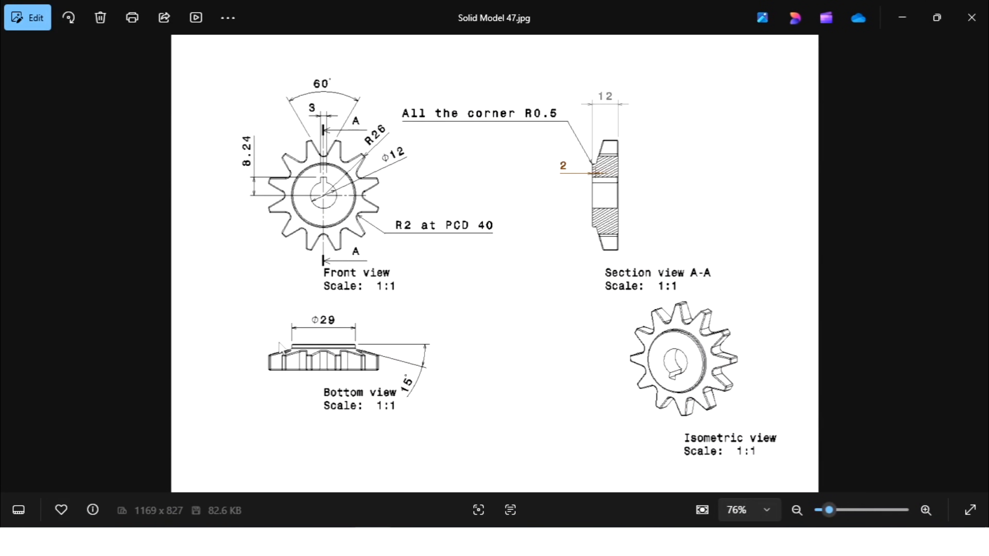
key("alt+Tab")
left_click(876, 461)
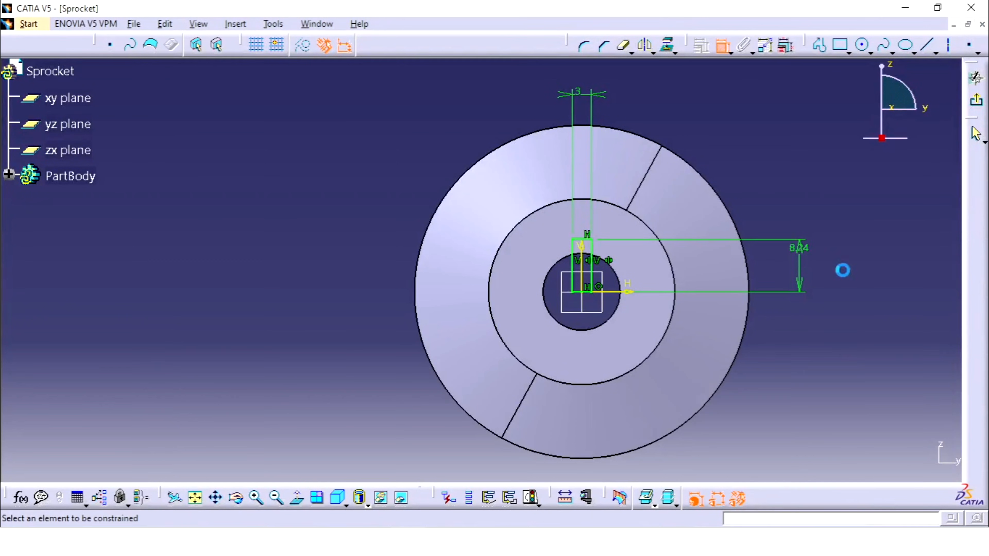
middle_click_drag(844, 270, 849, 284)
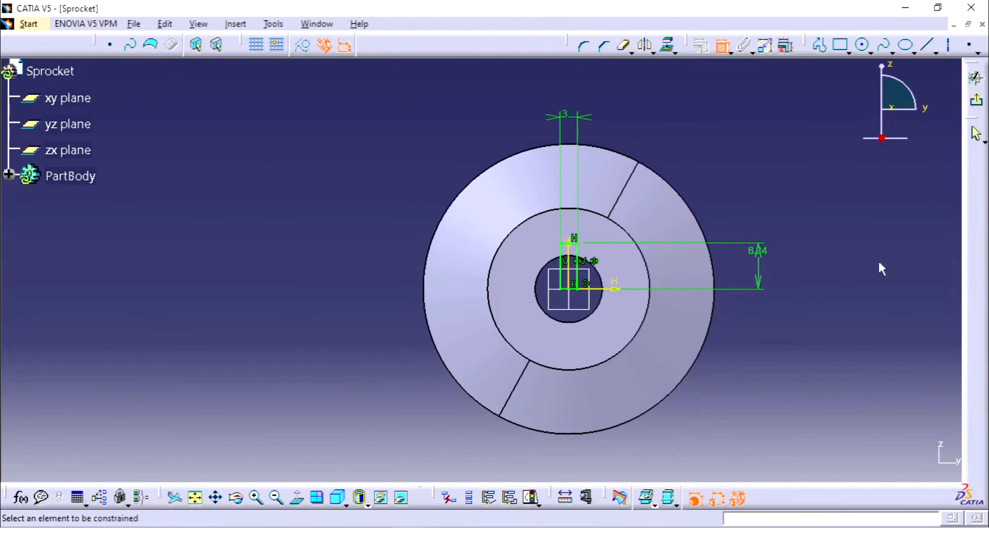
left_click(977, 100)
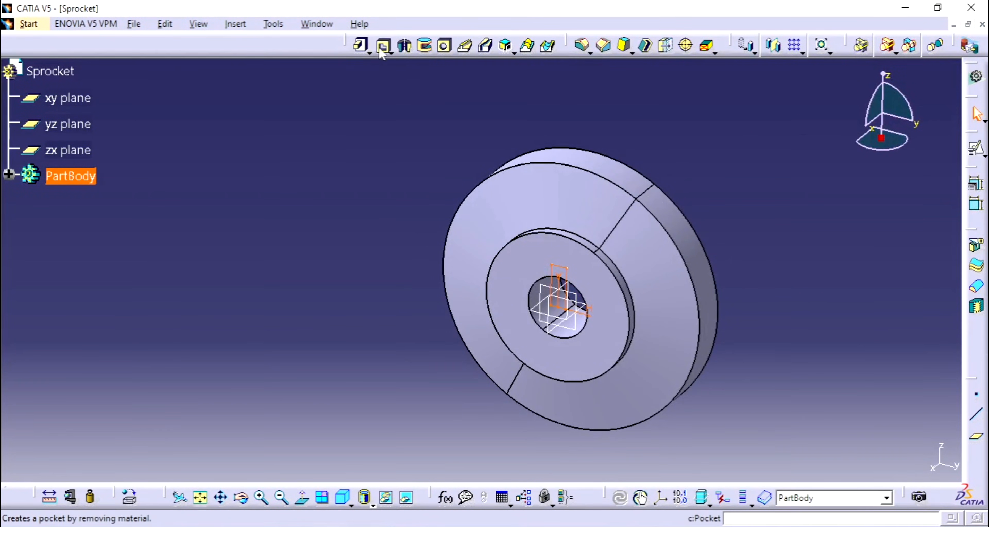
Cut the keyway rectangle sketch as a pocket with the Up to next limit and inspect the result from the front.
left_click(383, 48)
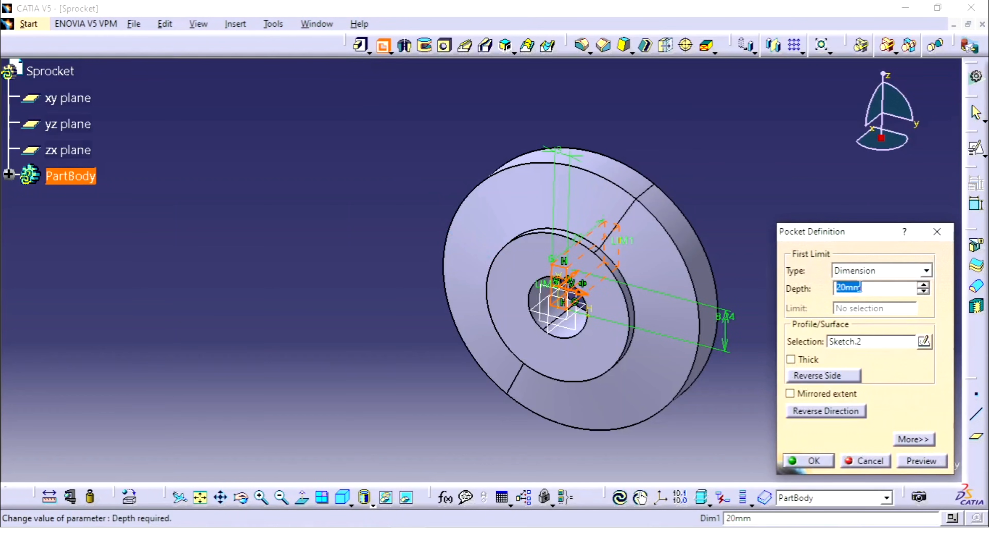
left_click(857, 270)
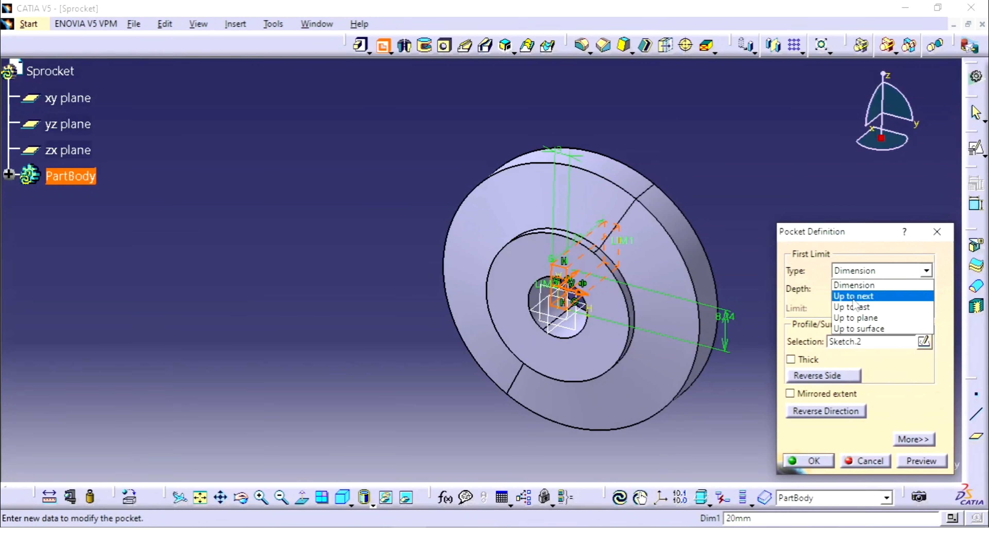
left_click(854, 297)
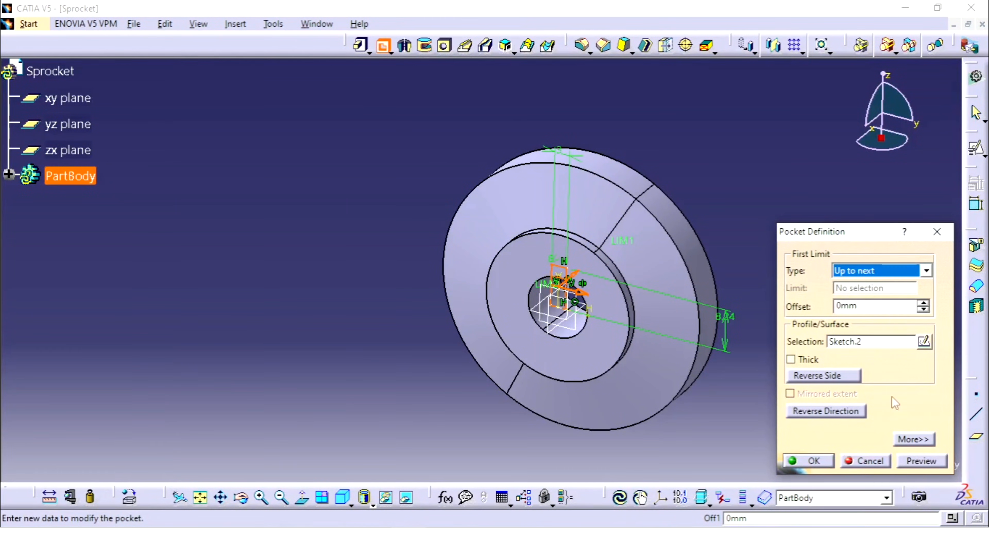
left_click(814, 461)
middle_click_drag(784, 254, 639, 140)
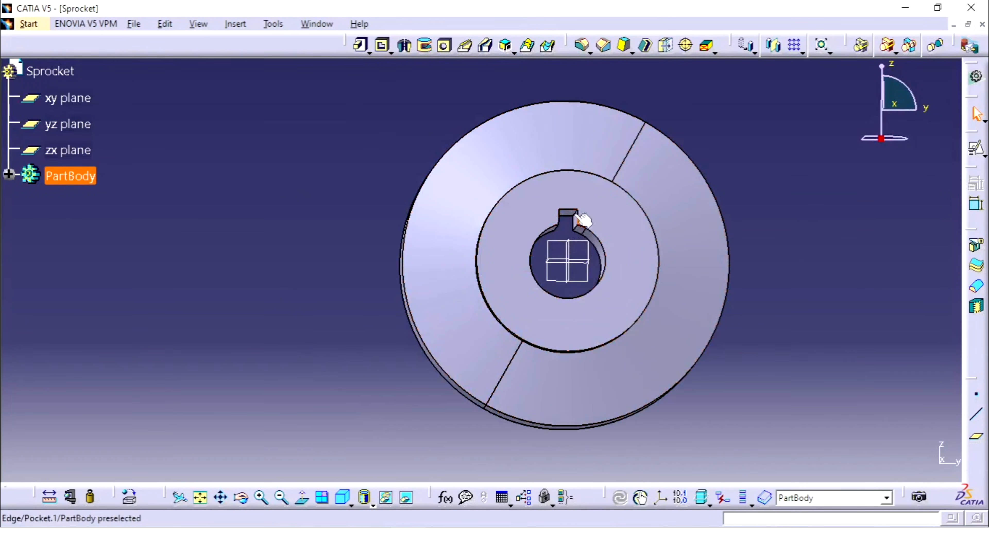
middle_click_drag(580, 212, 629, 283)
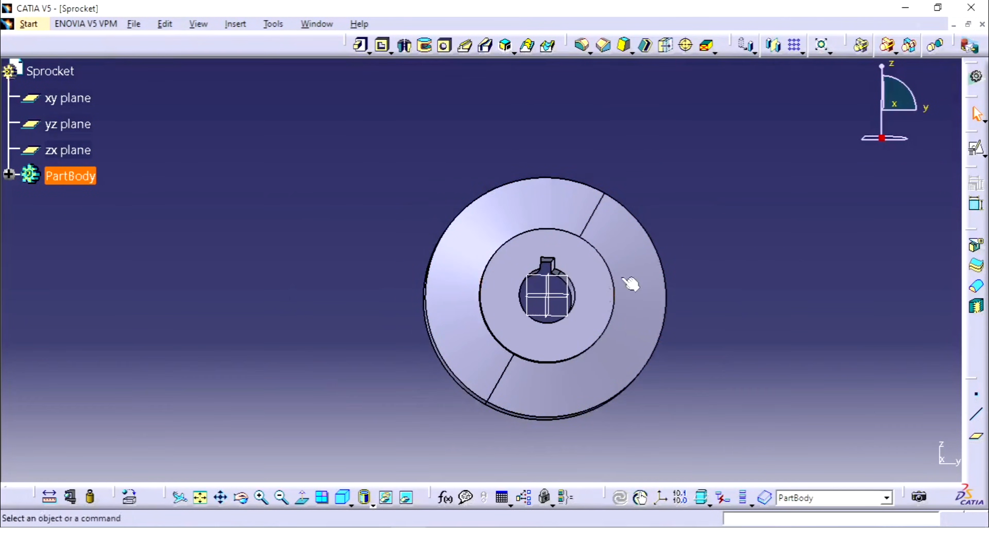
Start a positioned sketch on the yz plane and check the tooth gap's radius and pitch circle in the reference drawing.
left_click(567, 280)
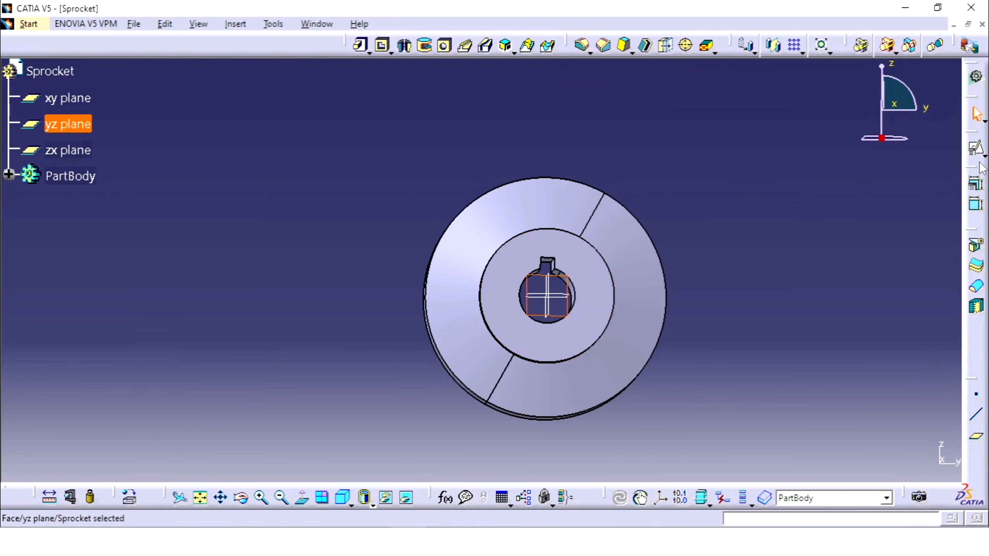
left_click(977, 149)
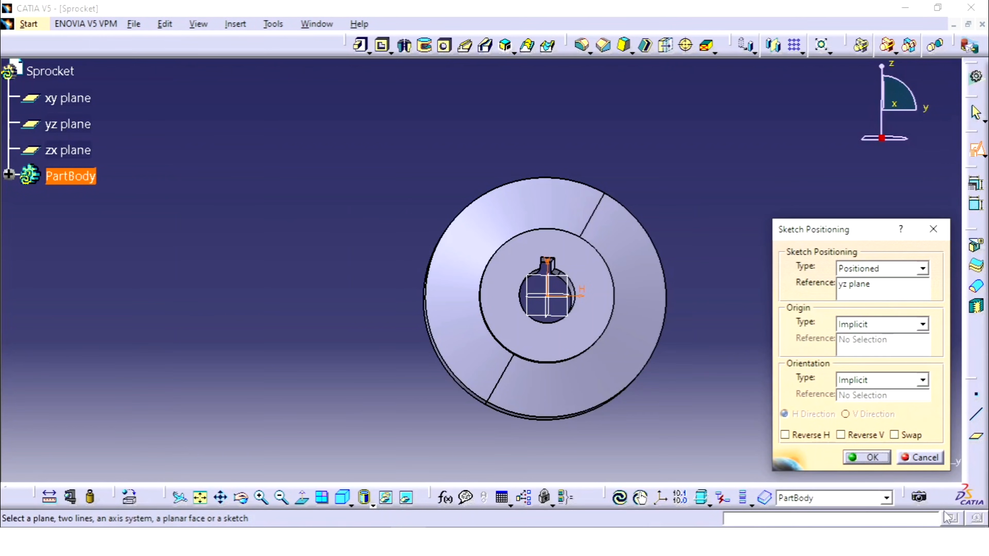
left_click(871, 459)
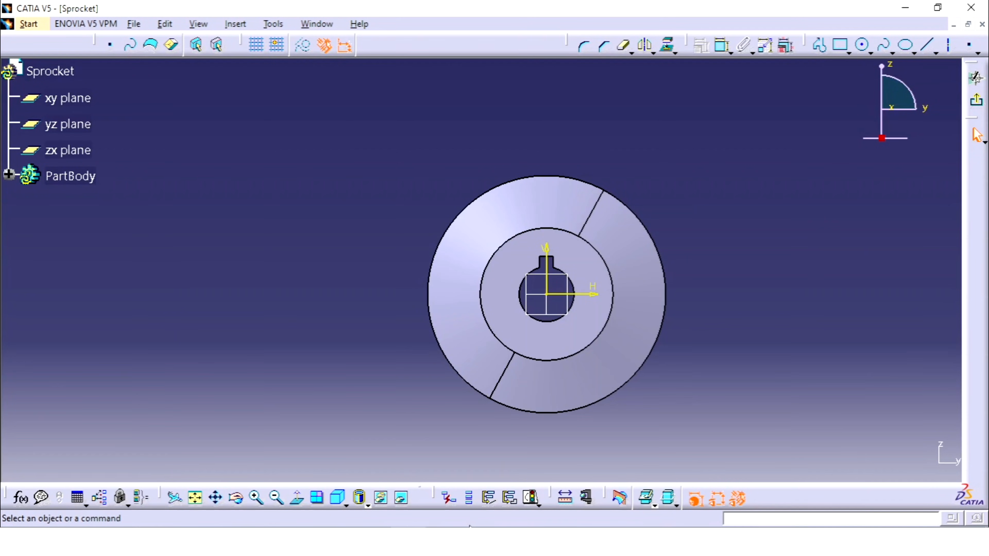
key("alt+Tab")
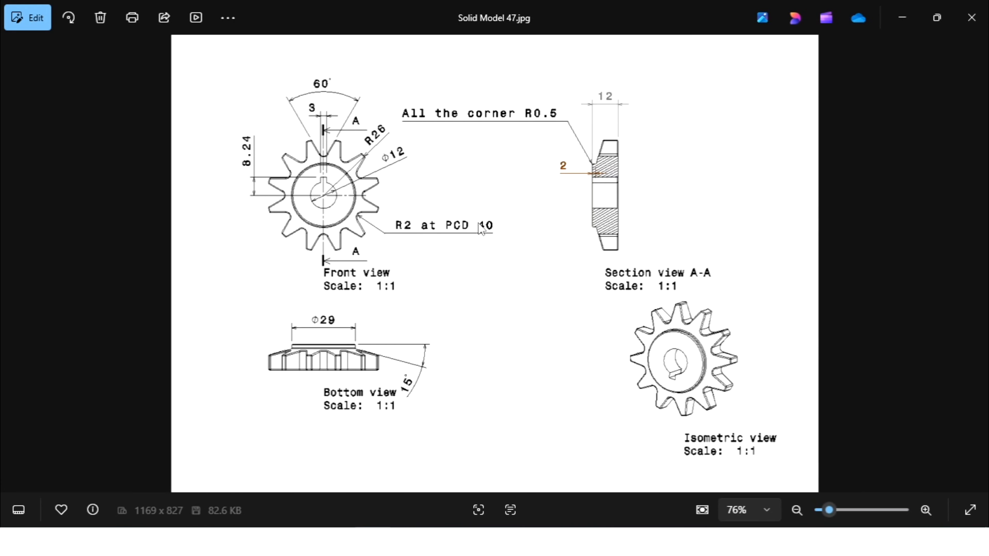
key("alt+Tab")
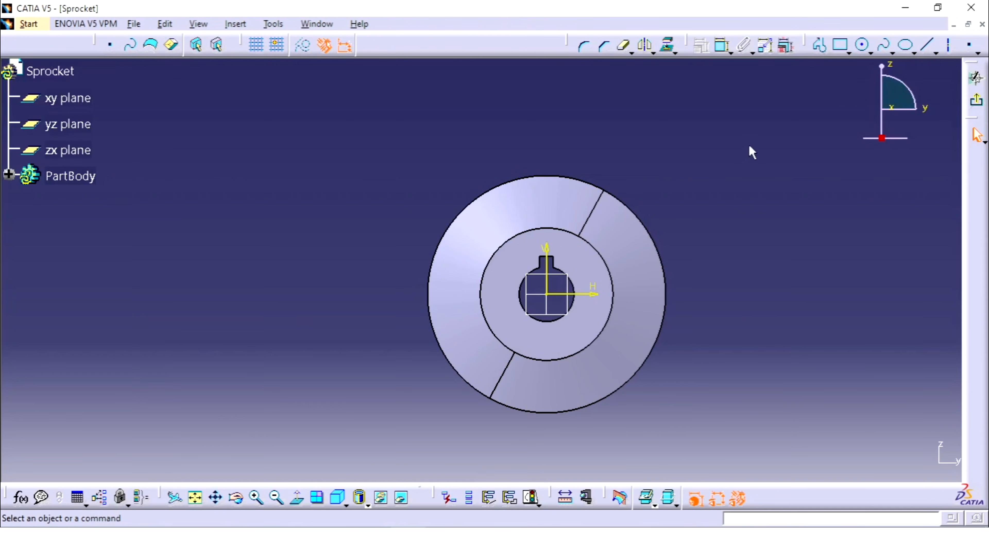
Sketch a small circle centred on the vertical axis above the keyway and set its radius to 2 mm.
left_click(934, 45)
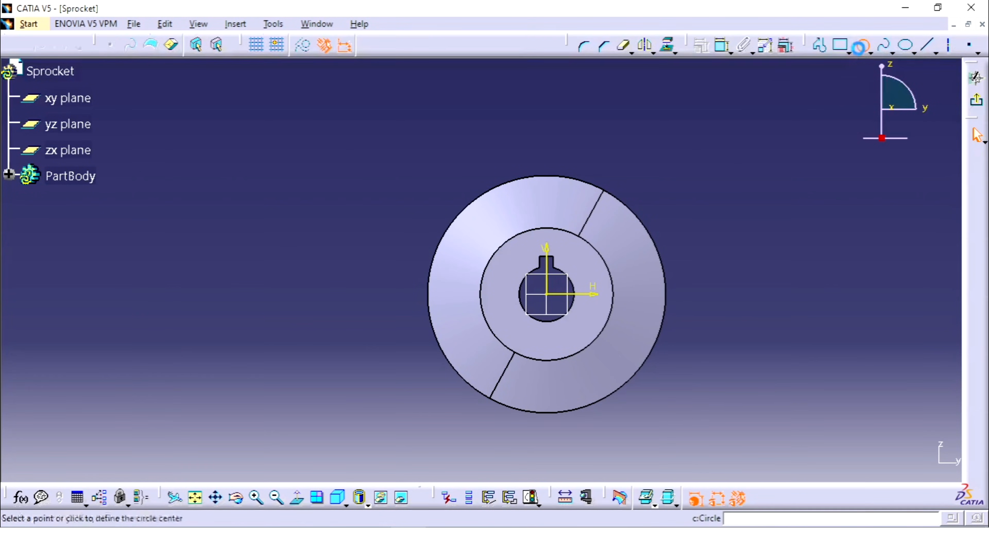
left_click(547, 194)
left_click(561, 194)
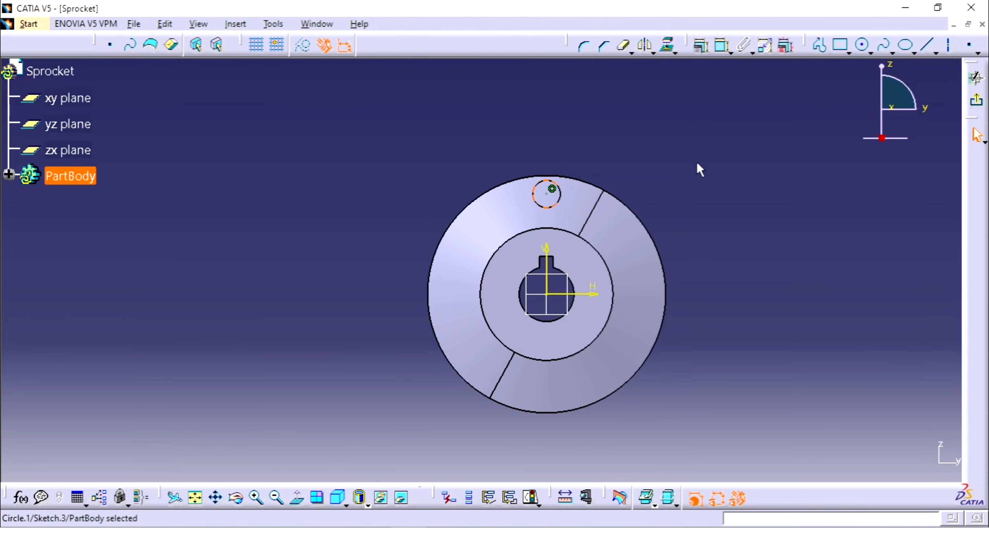
left_click(721, 45)
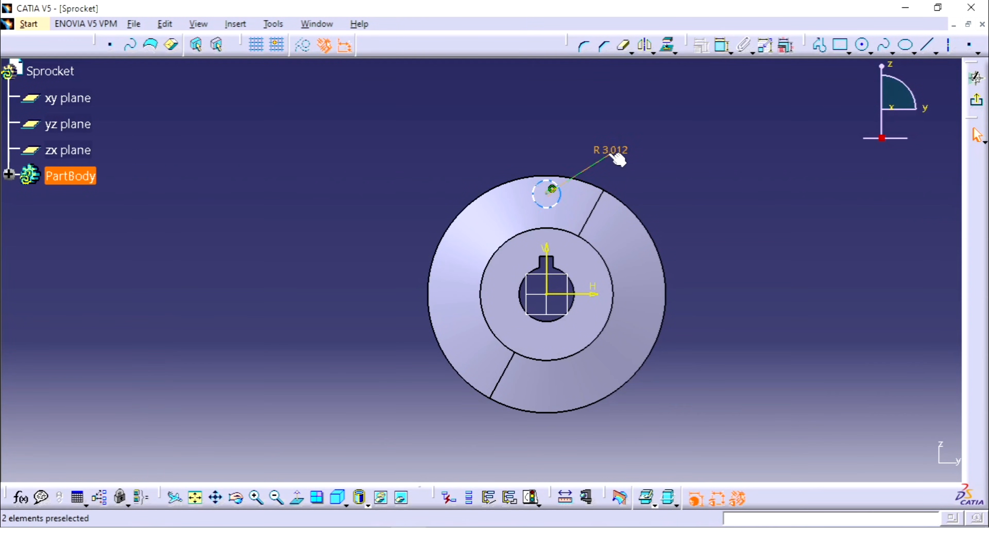
left_click(619, 157)
double_click(604, 149)
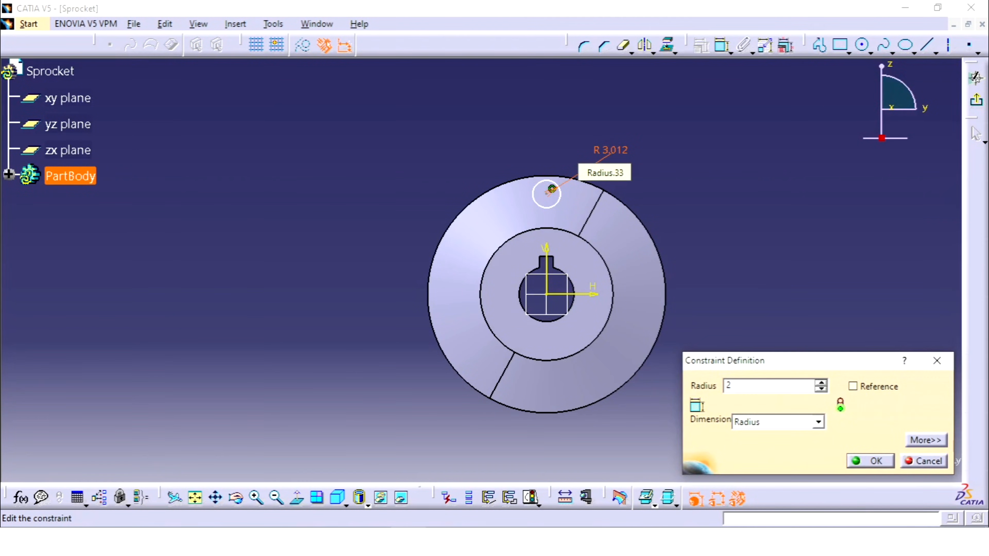
key("Return")
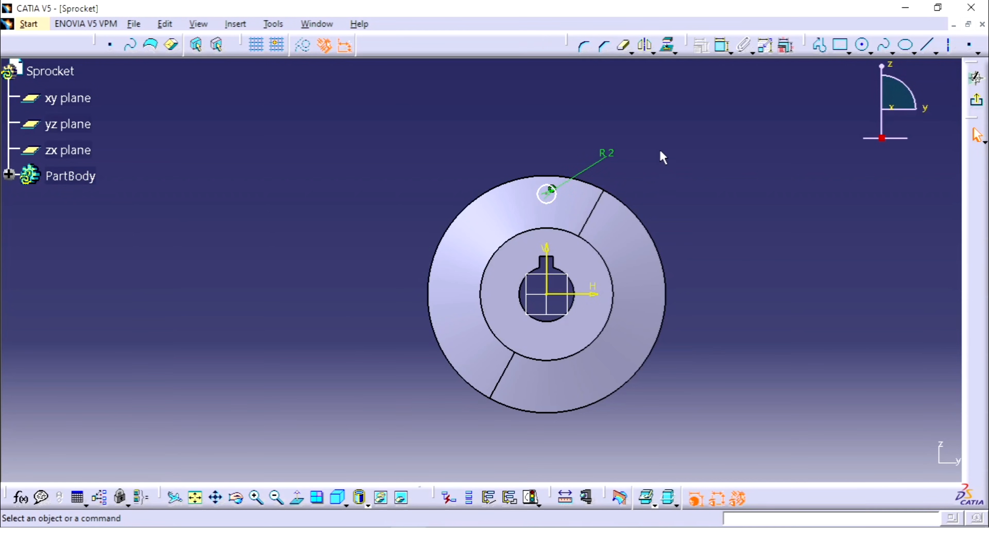
Dimension the small circle's centre from the horizontal sketch axis and set the distance to 20 mm.
left_click(552, 191)
left_click(570, 294)
left_click(716, 259)
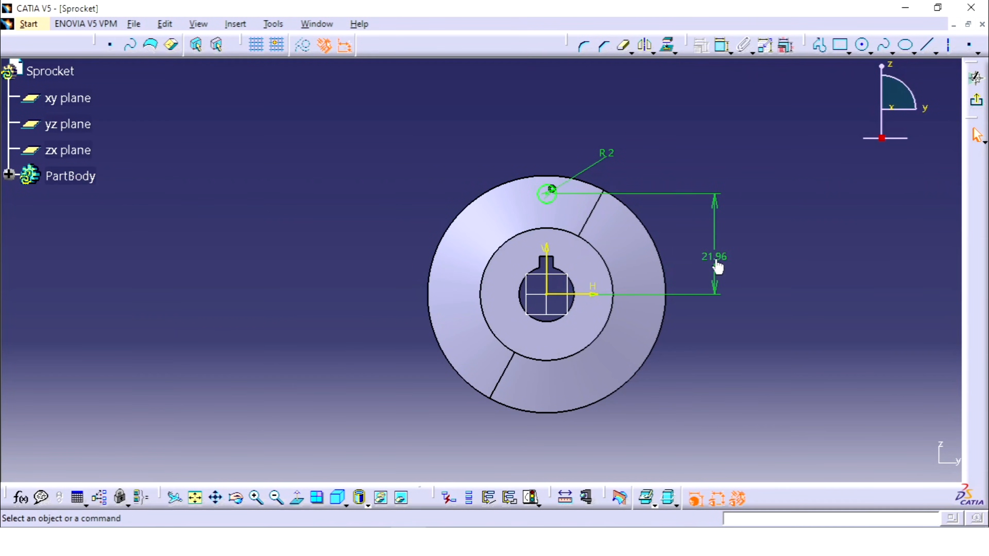
double_click(717, 261)
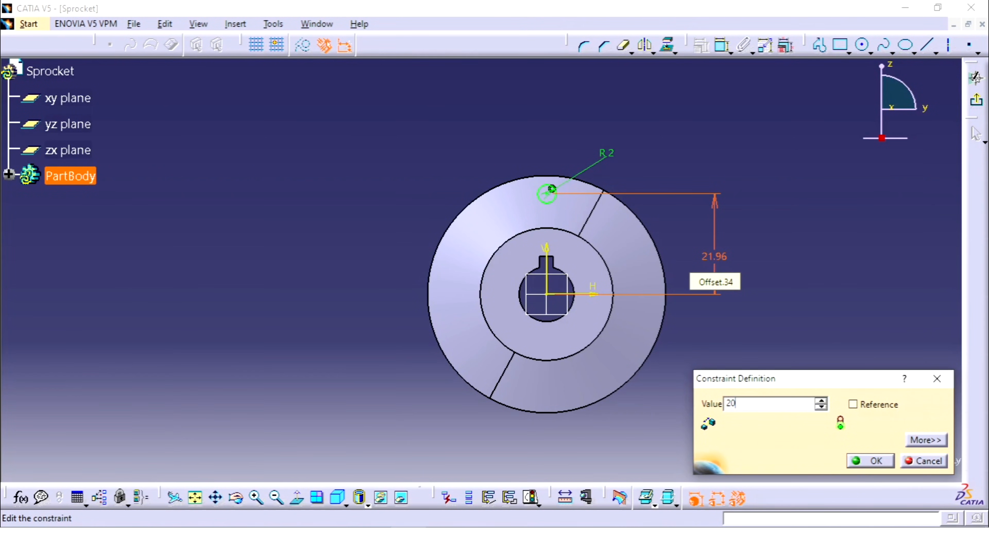
key("Return")
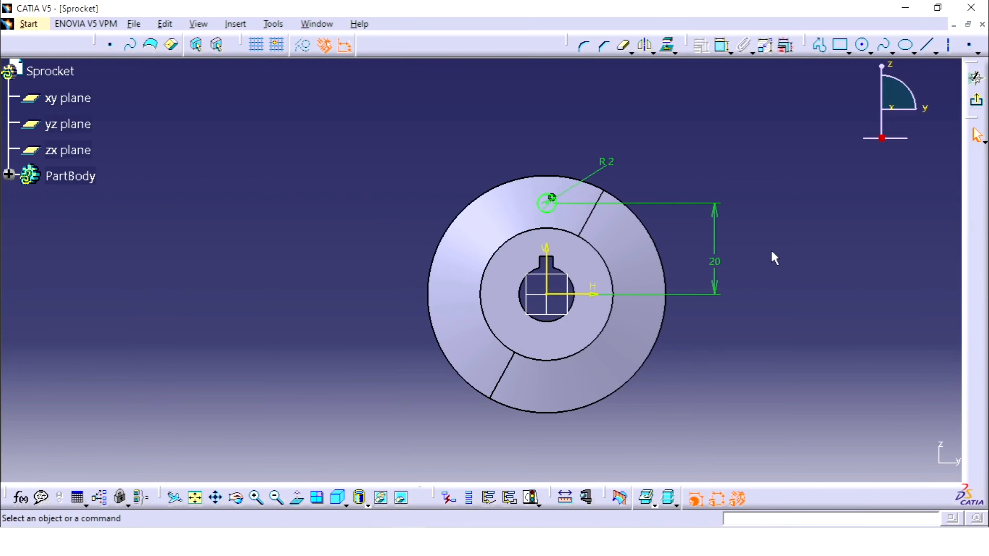
left_click(713, 158)
Sketch a large circle centred on the sketch origin and set its radius to 26 mm.
left_click(862, 45)
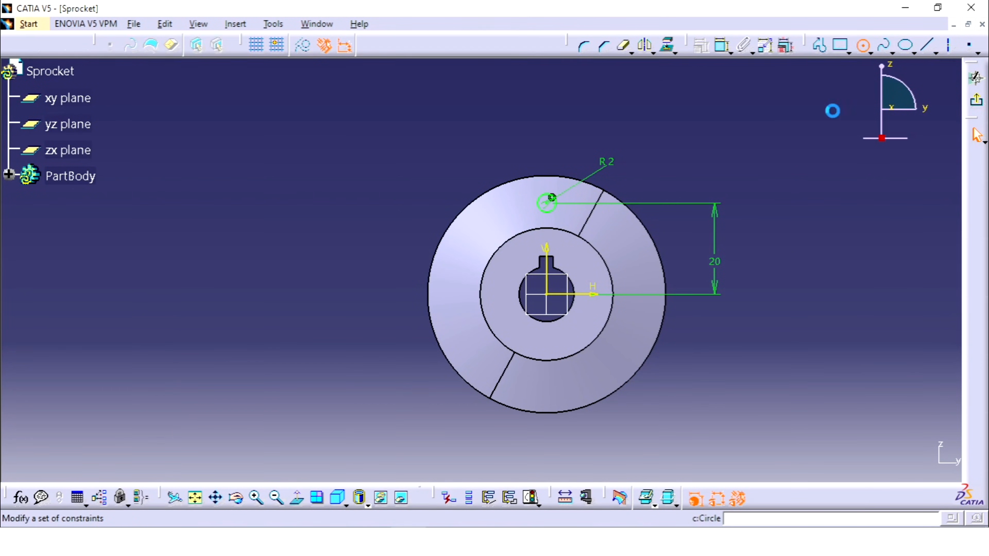
left_click(547, 294)
left_click(668, 240)
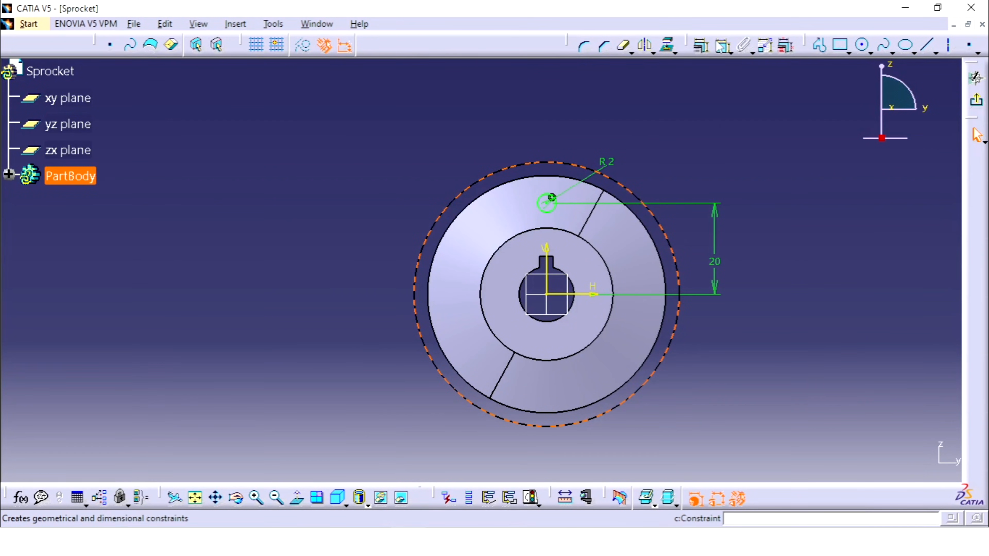
left_click(722, 45)
left_click(658, 160)
left_click(666, 161)
double_click(666, 161)
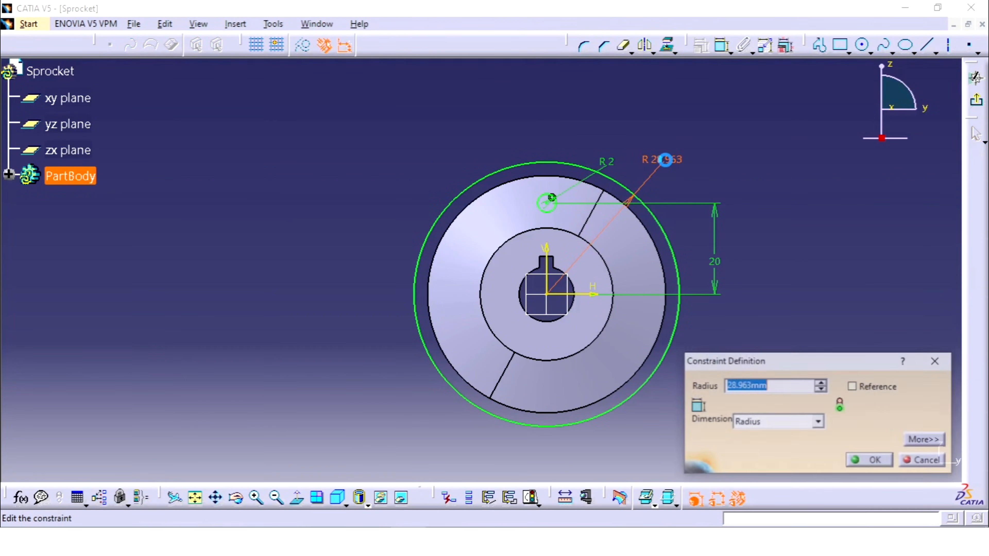
type("26")
key("Return")
left_click(697, 117)
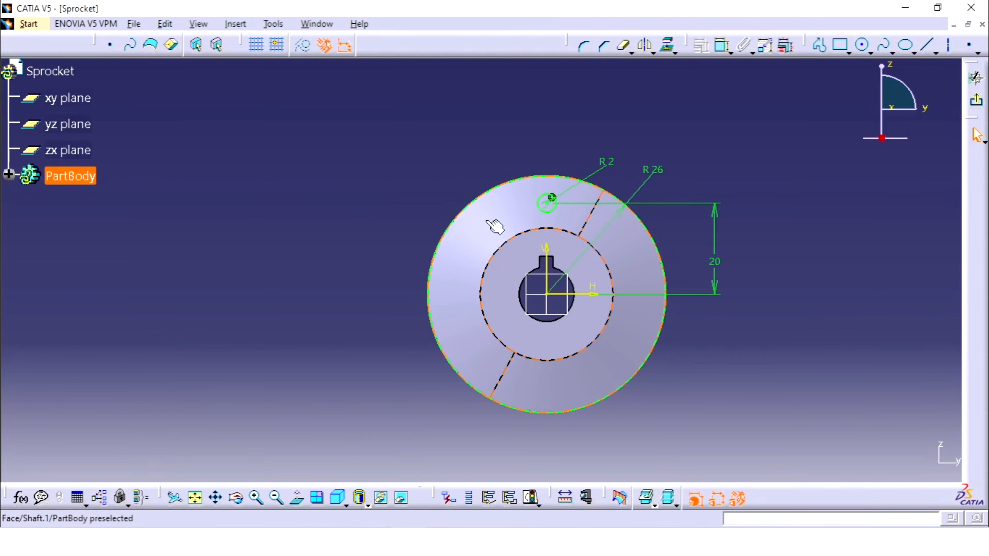
Draw two outward-diverging lines from either side of the 2 mm radius circle to the 26 mm radius circle.
left_click(819, 44)
left_click(559, 204)
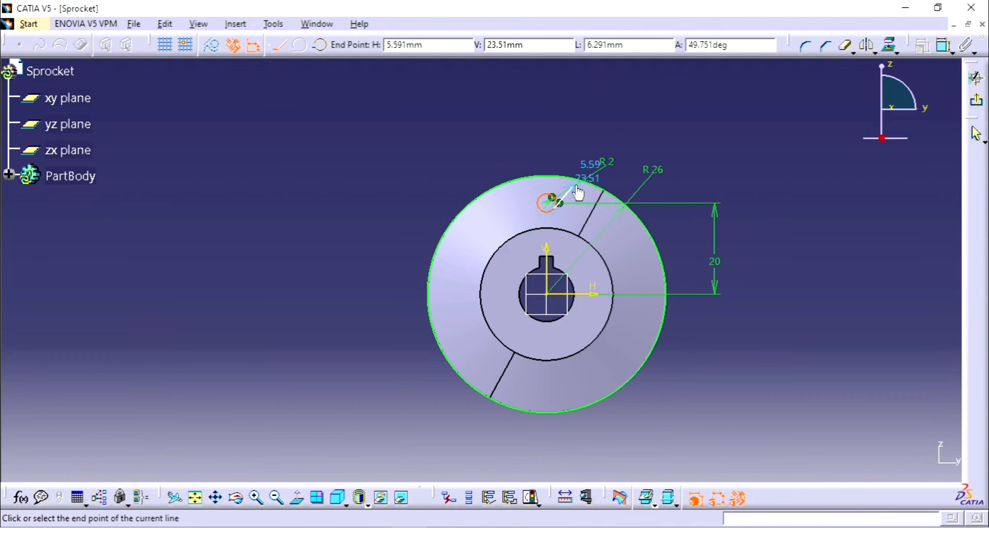
left_click(584, 174)
key("Escape")
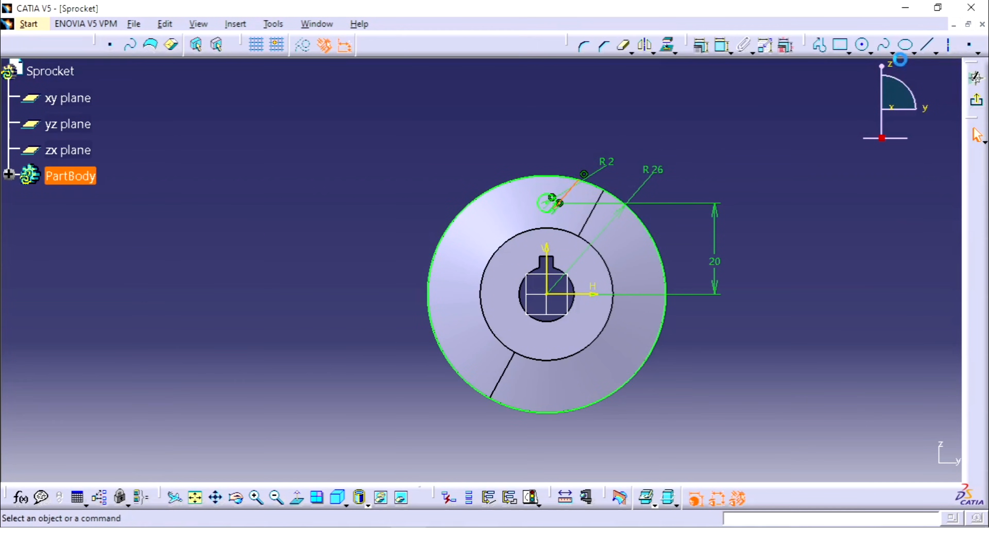
left_click(861, 46)
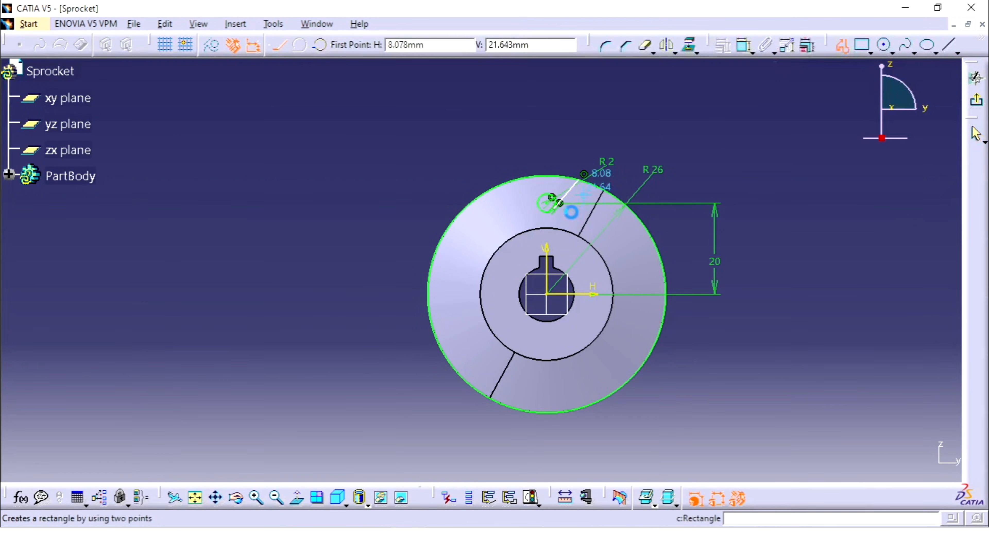
left_click(548, 206)
double_click(529, 175)
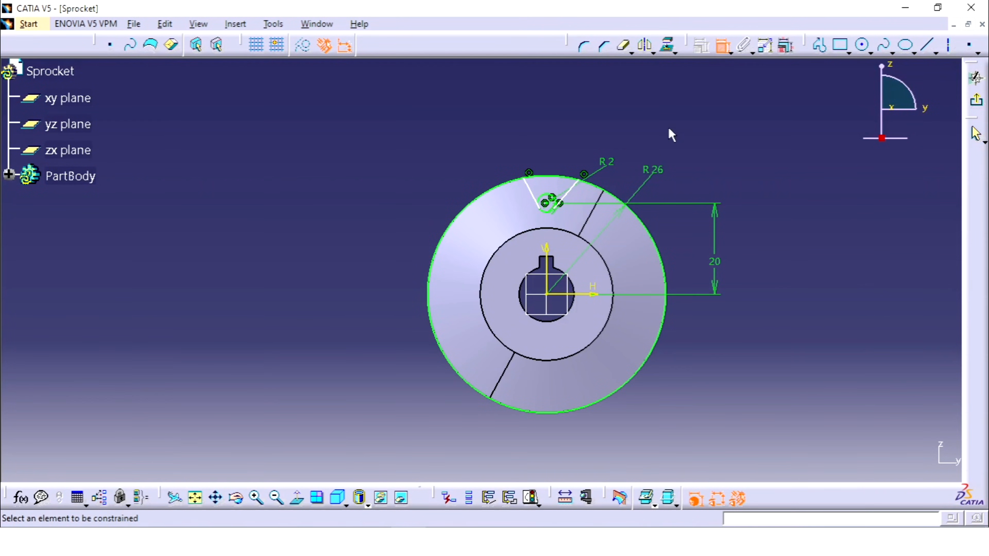
Constrain the right-hand tooth gap line tangent to the 2 mm radius circle.
middle_click_drag(578, 196, 700, 62)
middle_click_drag(745, 89, 637, 241)
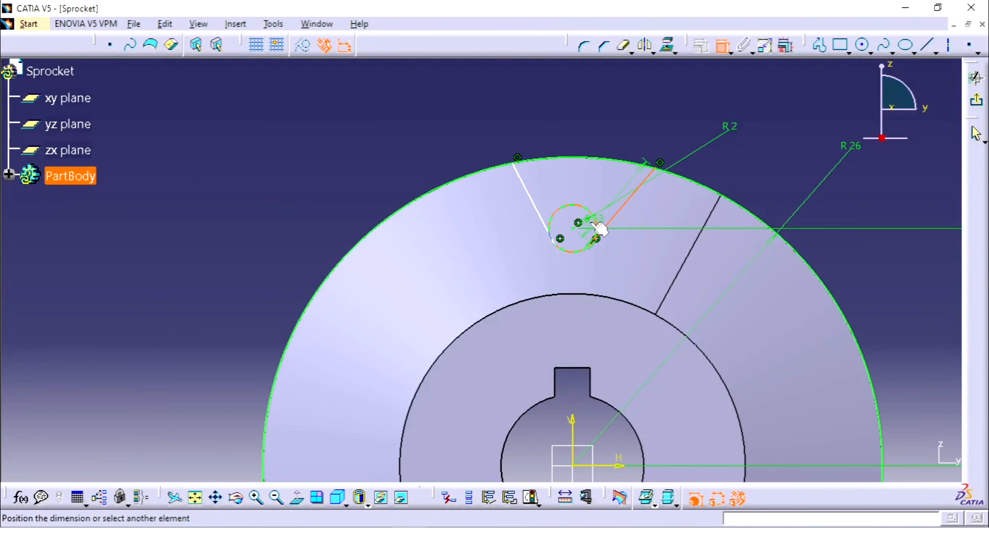
right_click(601, 219)
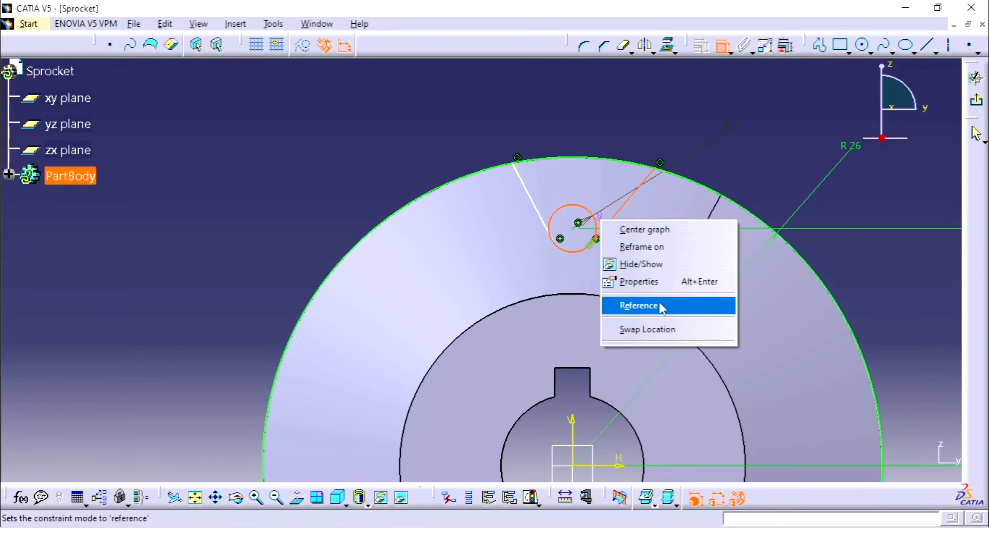
left_click(782, 184)
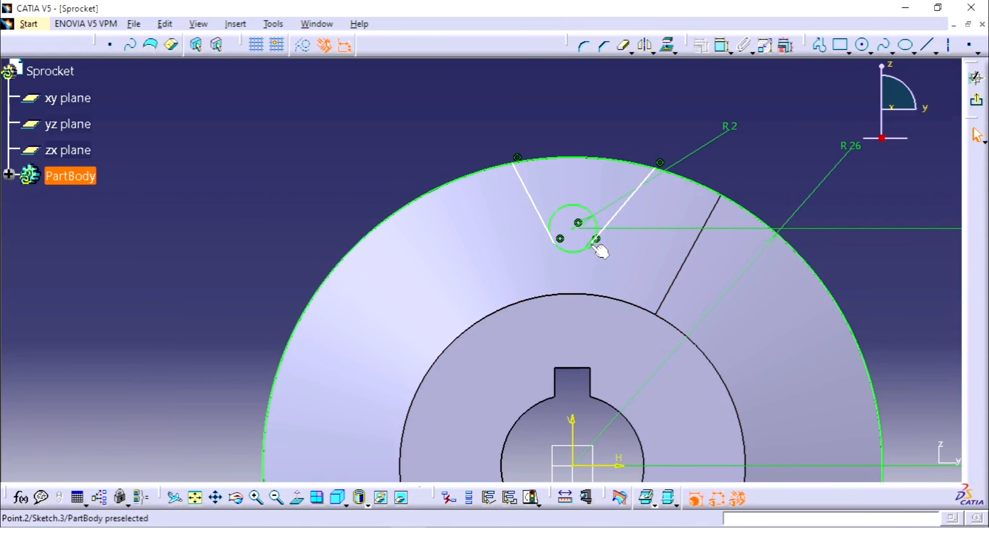
Constrain the left-hand tooth gap line tangent to the 2 mm radius circle.
left_click(545, 221)
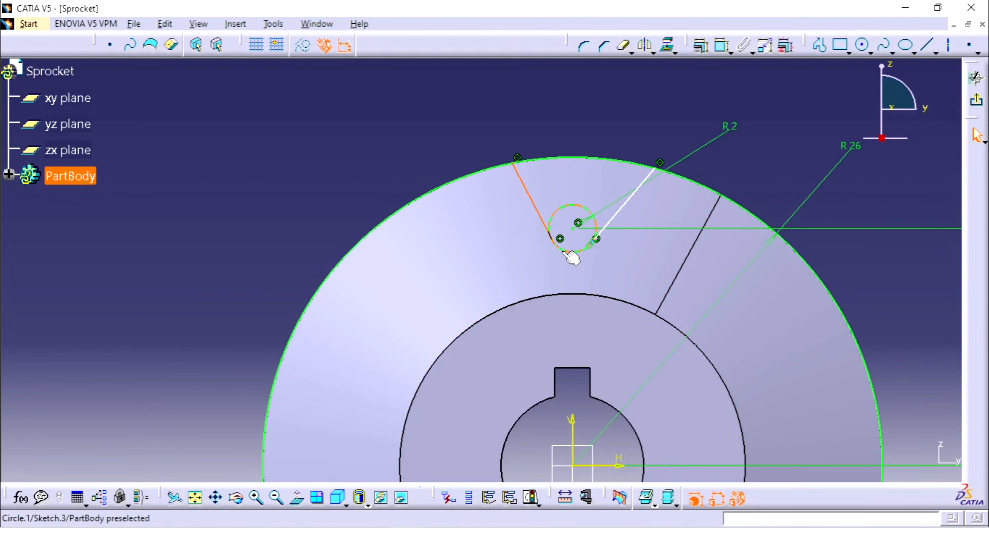
left_click(752, 96)
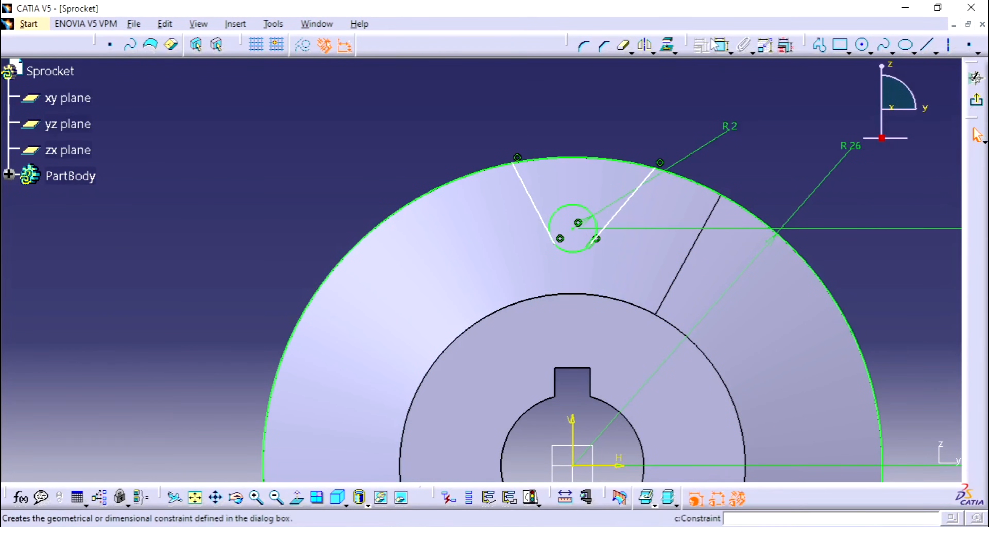
left_click(721, 40)
left_click(538, 211)
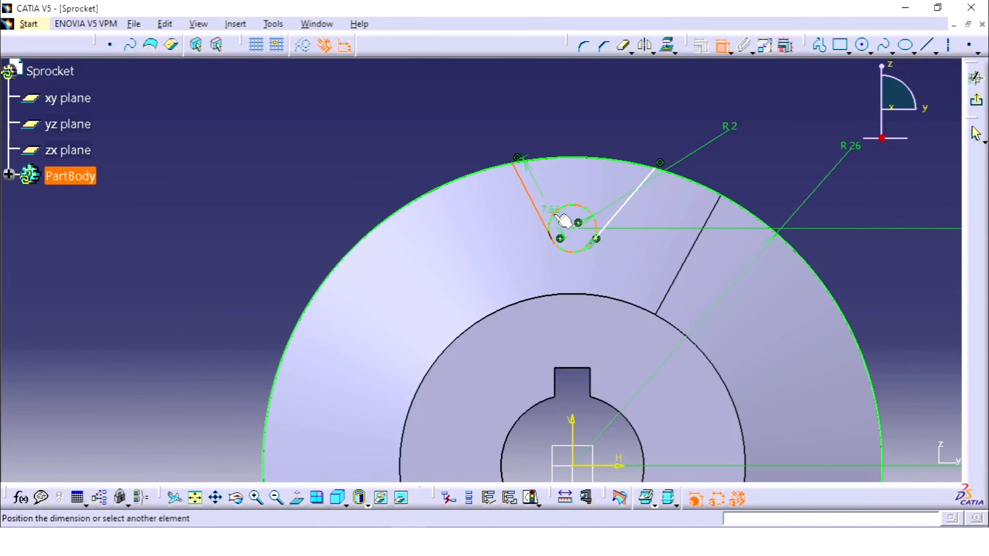
left_click(569, 220)
right_click(571, 221)
left_click(592, 357)
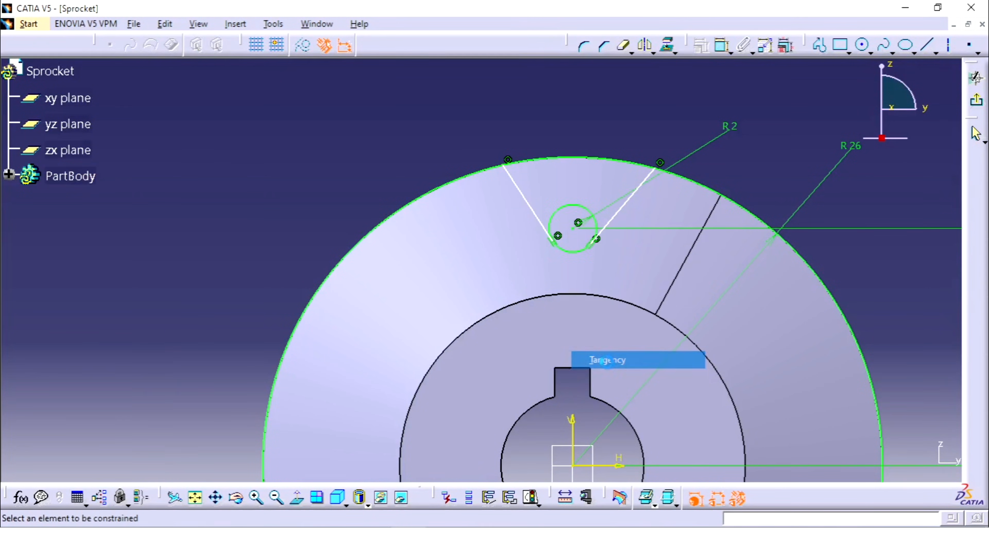
middle_click_drag(635, 217, 577, 219)
left_click(577, 219)
middle_click_drag(577, 219, 599, 238)
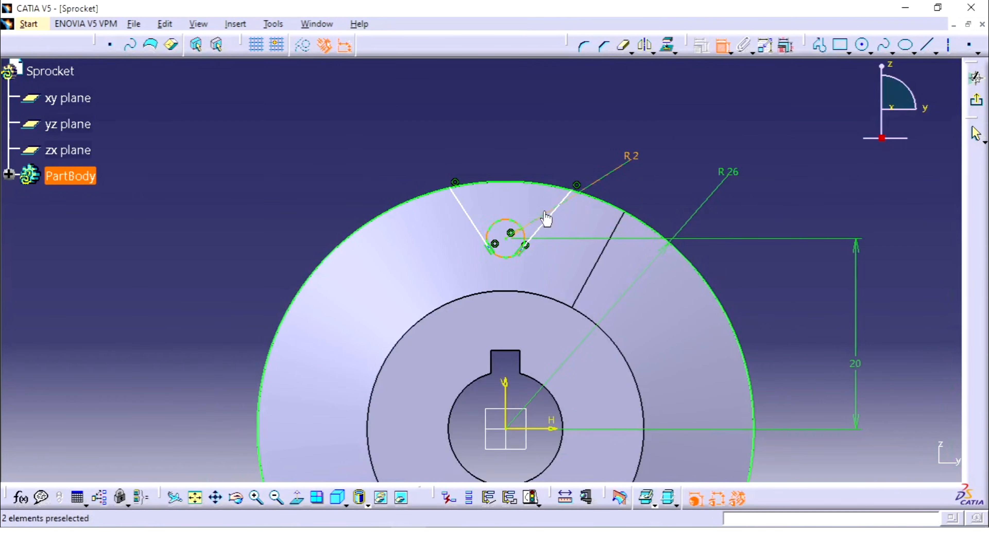
Constrain the two slanted tooth gap lines symmetric about the sketch's vertical axis.
left_click(480, 220)
right_click(539, 145)
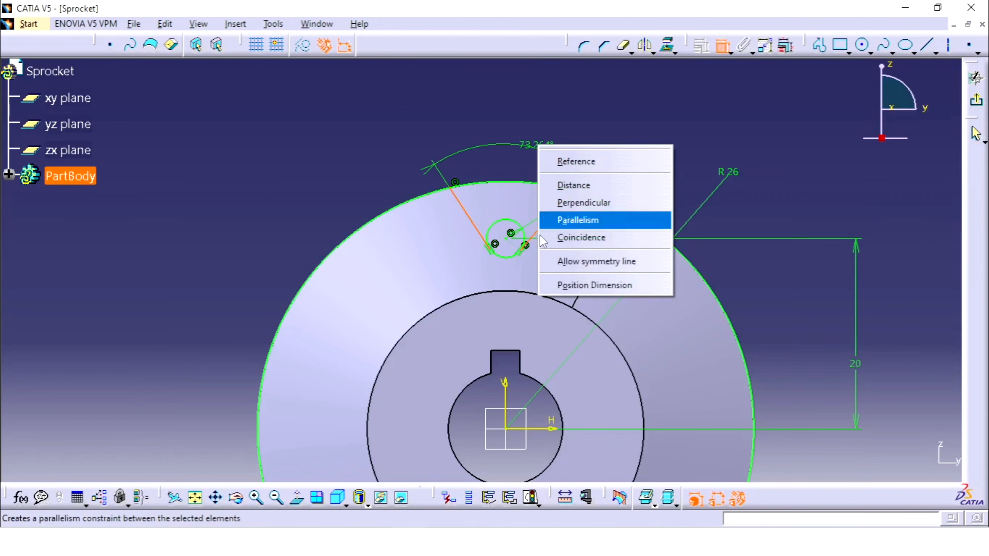
left_click(590, 261)
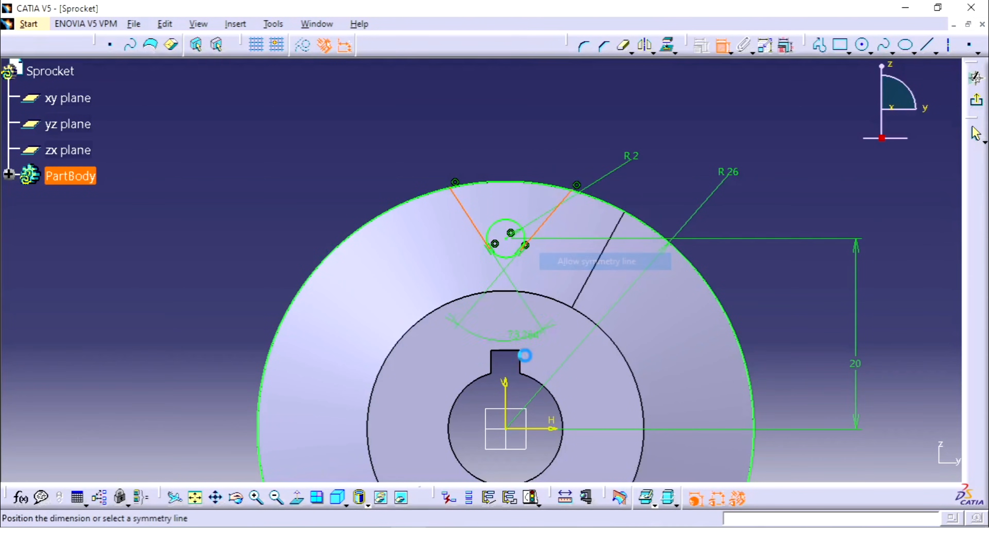
left_click(506, 389)
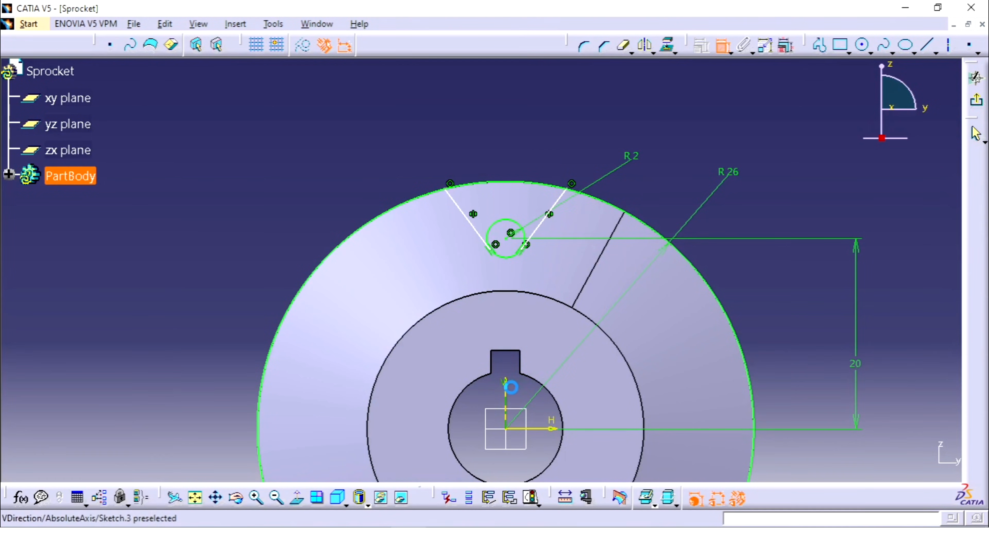
Dimension the angle between the two slanted tooth gap lines and set it to 60 degrees.
left_click(562, 207)
left_click(467, 214)
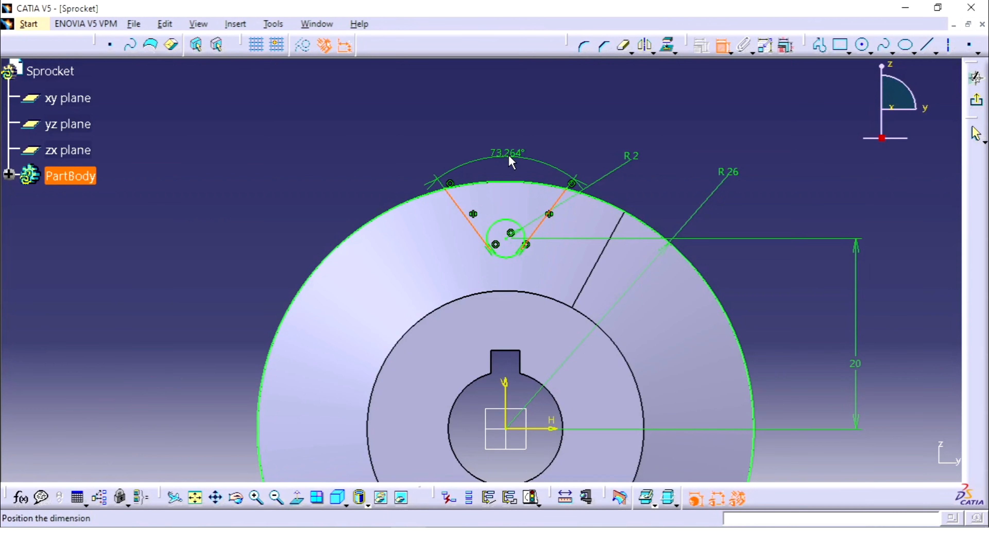
left_click(506, 154)
double_click(504, 152)
type("60")
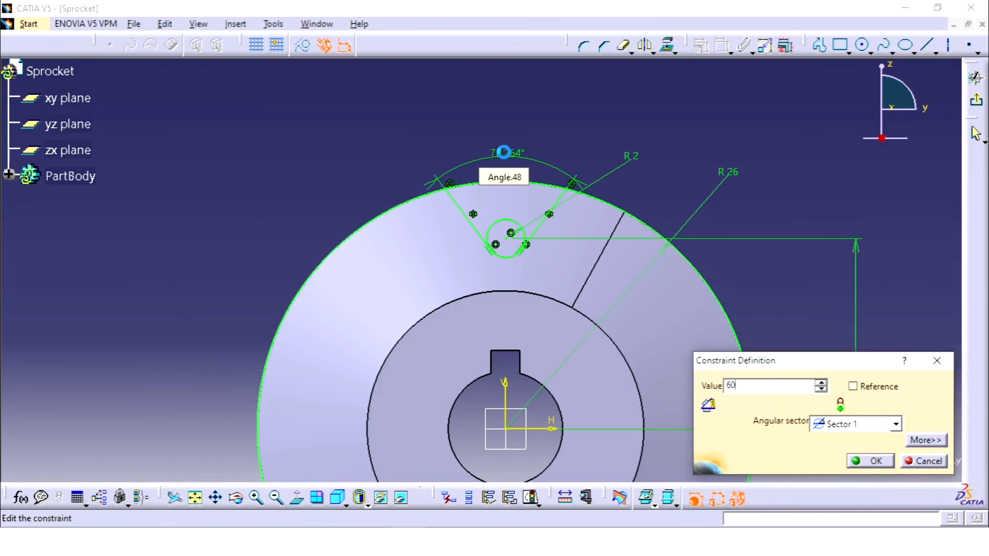
key("Return")
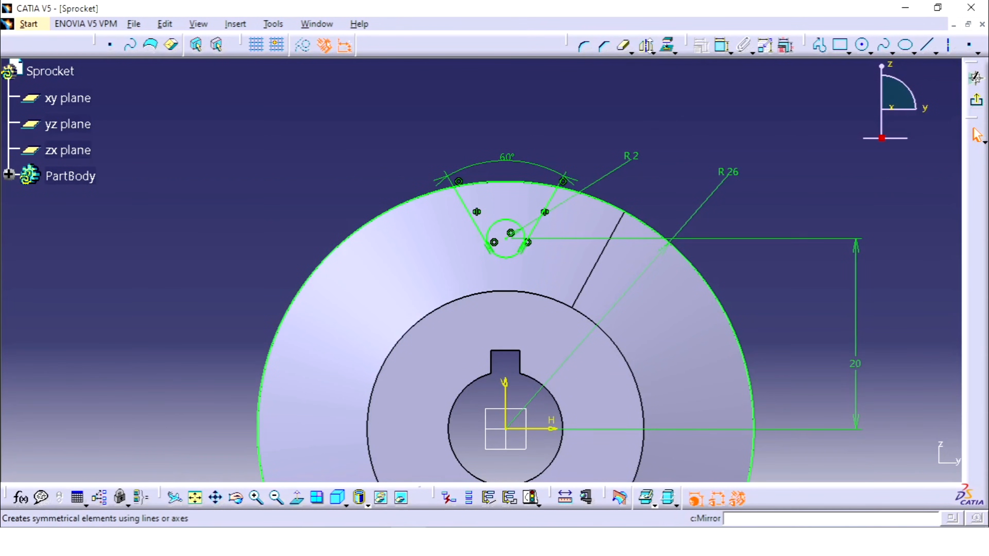
Trim the 2 mm and 26 mm radius circles with Quick Trim to leave only the closed tooth gap outline.
left_click(625, 47)
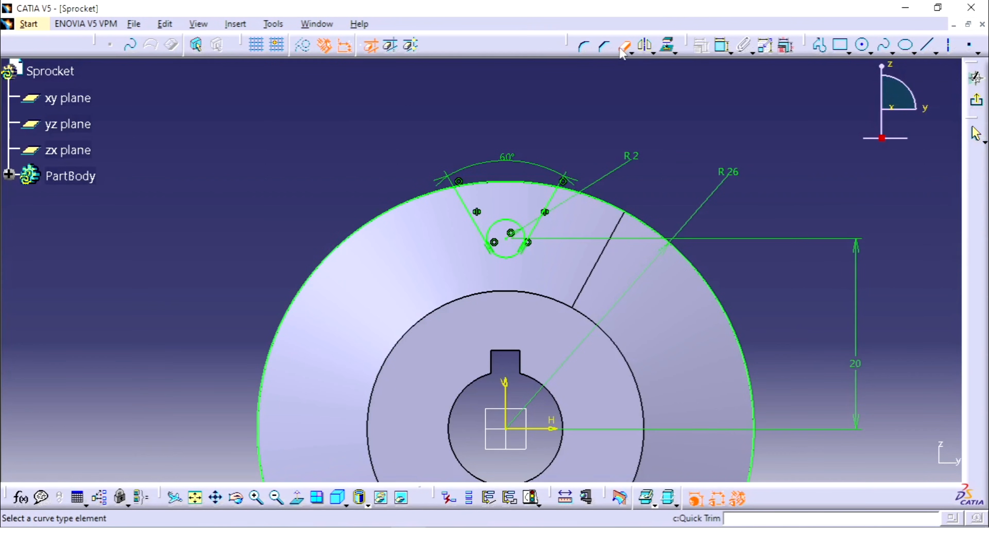
left_click(515, 219)
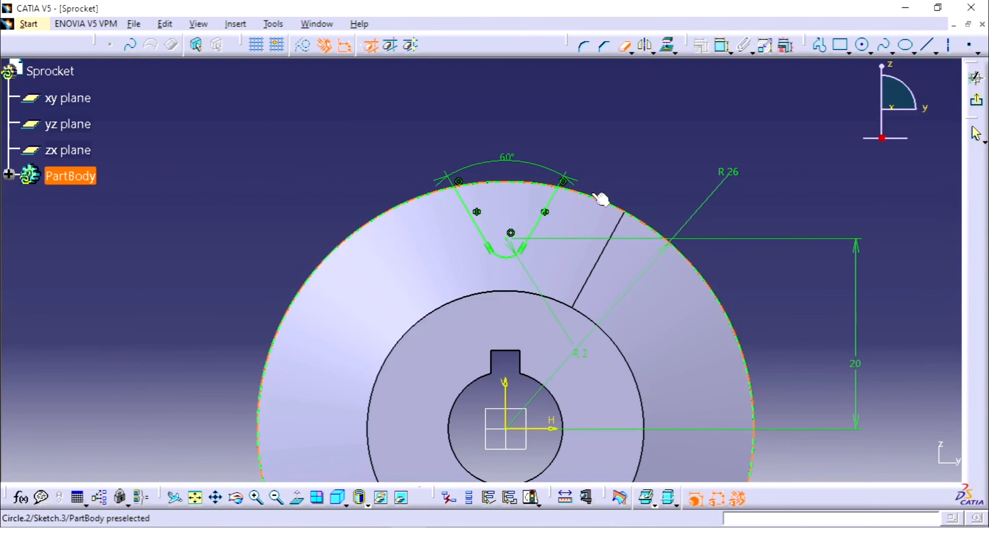
left_click(601, 199)
mouse_move(592, 195)
middle_mouse_down()
mouse_move(636, 161)
mouse_move(640, 217)
mouse_move(610, 208)
middle_mouse_up()
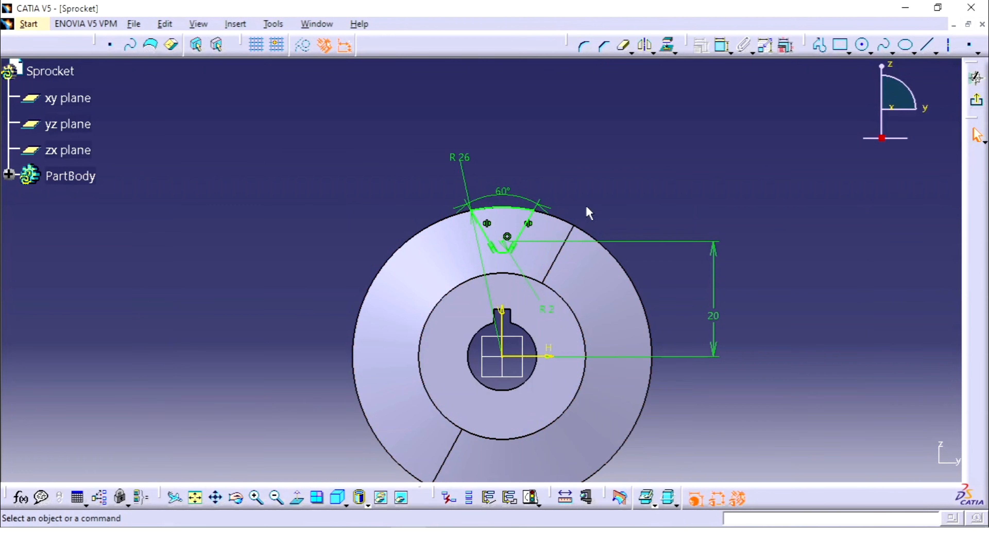
Exit the sketch and cut the tooth gap profile through the rim with an Up to next pocket.
left_click(976, 101)
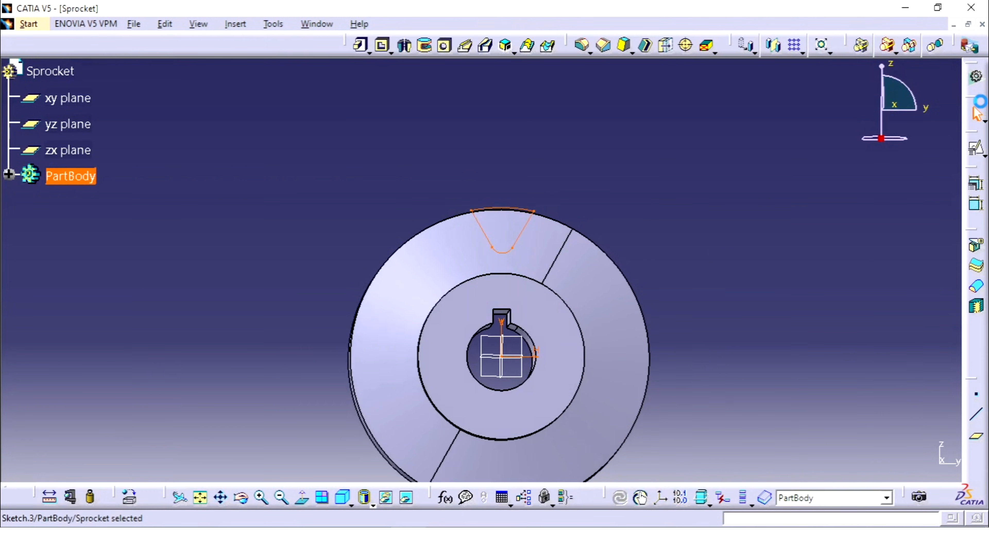
left_click(383, 46)
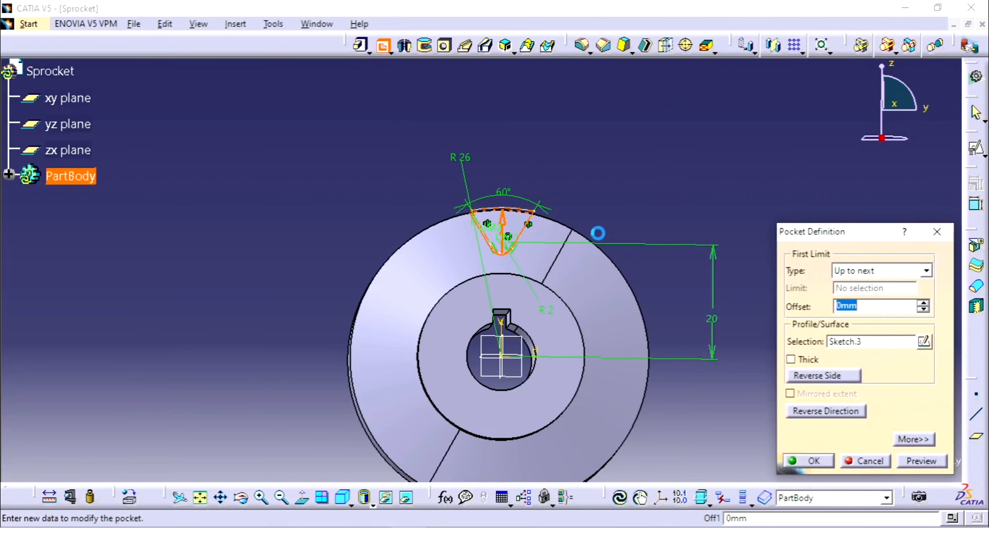
middle_click_drag(648, 176, 682, 234)
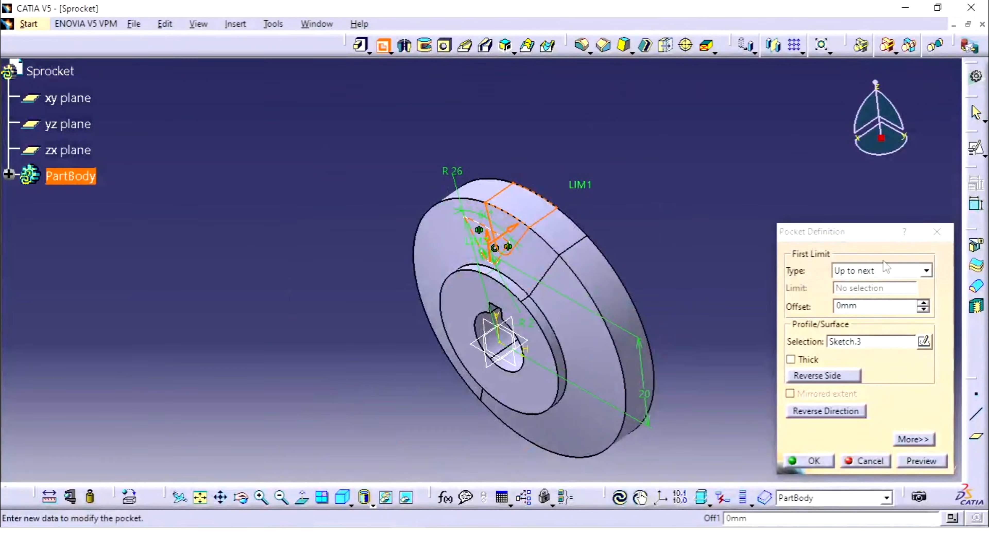
mouse_move(639, 232)
middle_mouse_down()
mouse_move(624, 261)
mouse_move(481, 283)
mouse_move(635, 248)
middle_mouse_up()
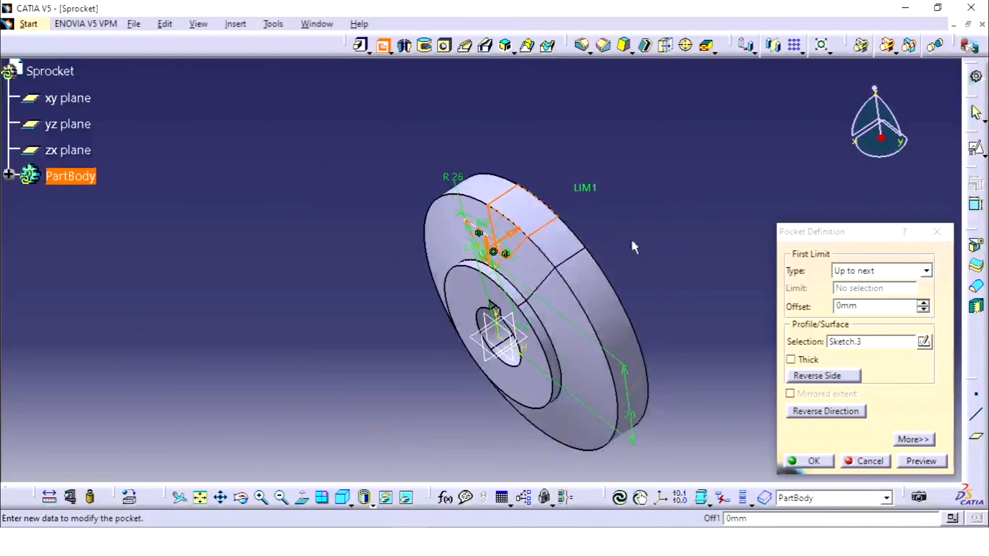
left_click(813, 461)
middle_click_drag(728, 274, 602, 219)
middle_click_drag(448, 239, 482, 210)
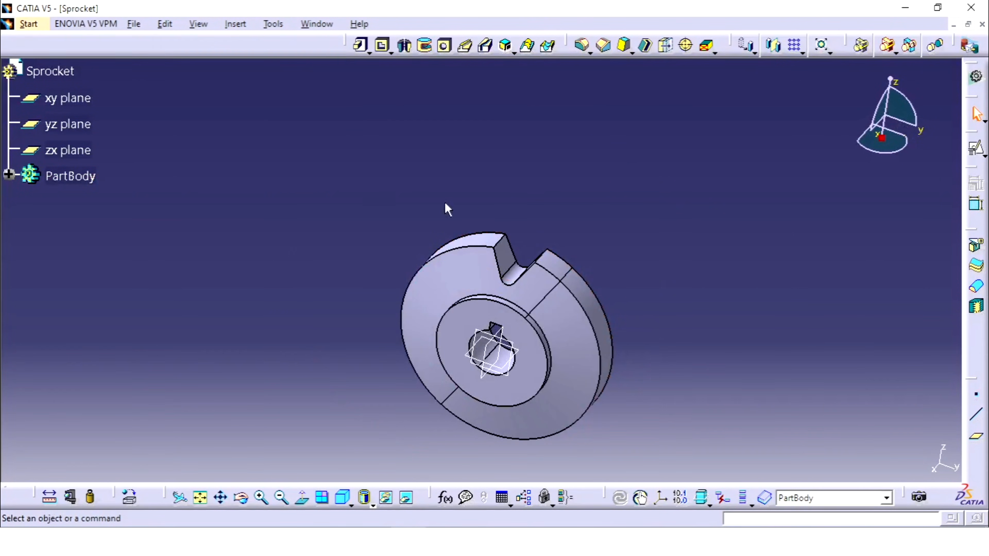
Start a circular pattern of the tooth gap pocket as a complete crown with 12 instances.
left_click(8, 174)
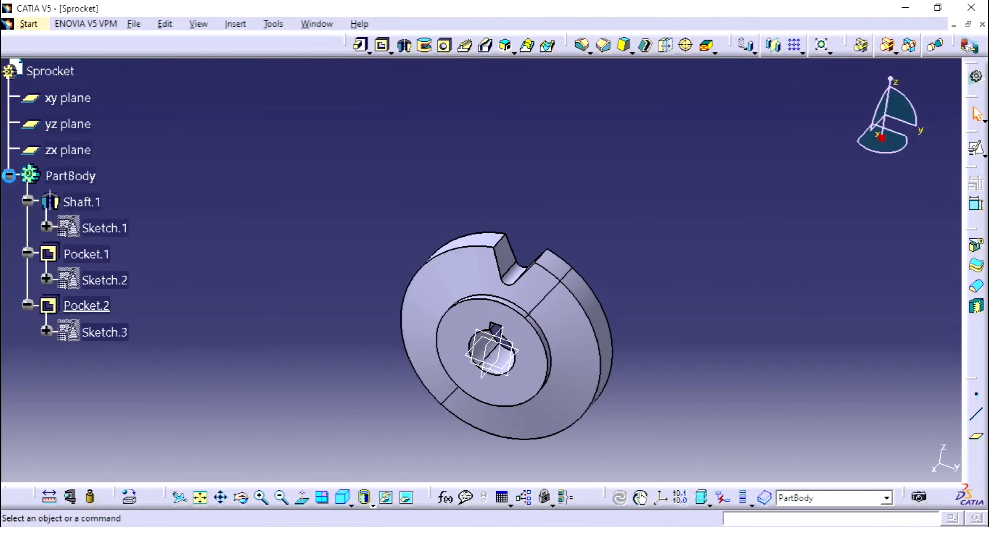
left_click(92, 303)
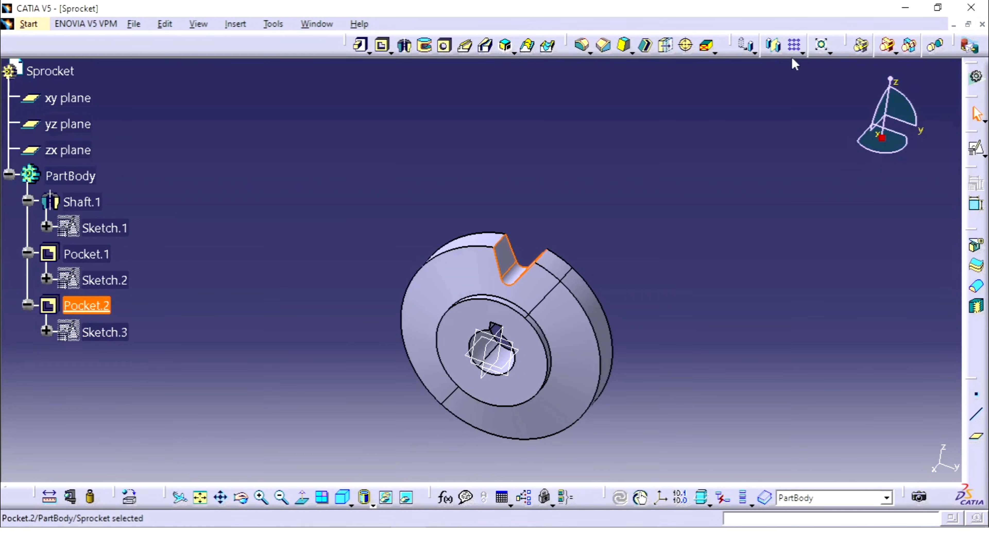
left_click(803, 52)
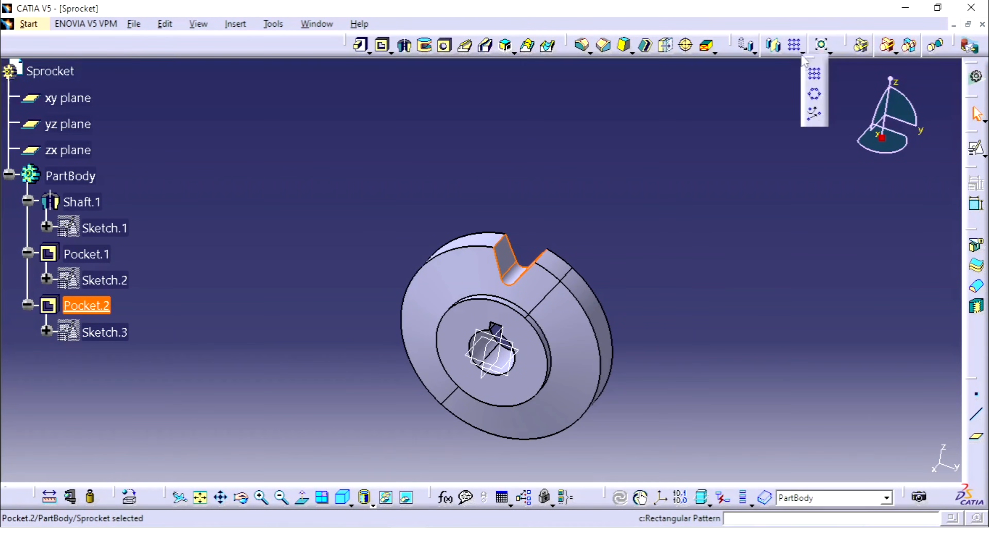
left_click(816, 95)
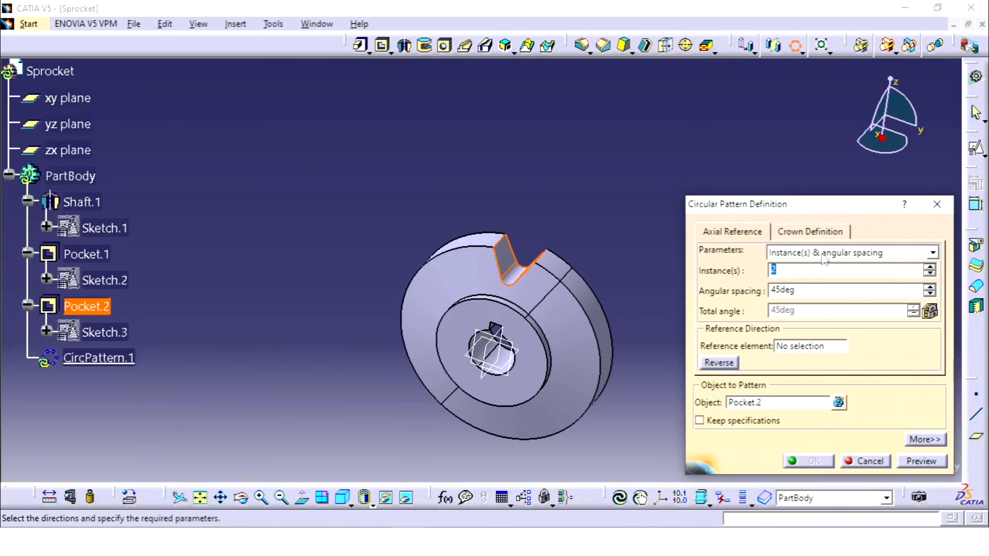
left_click(826, 259)
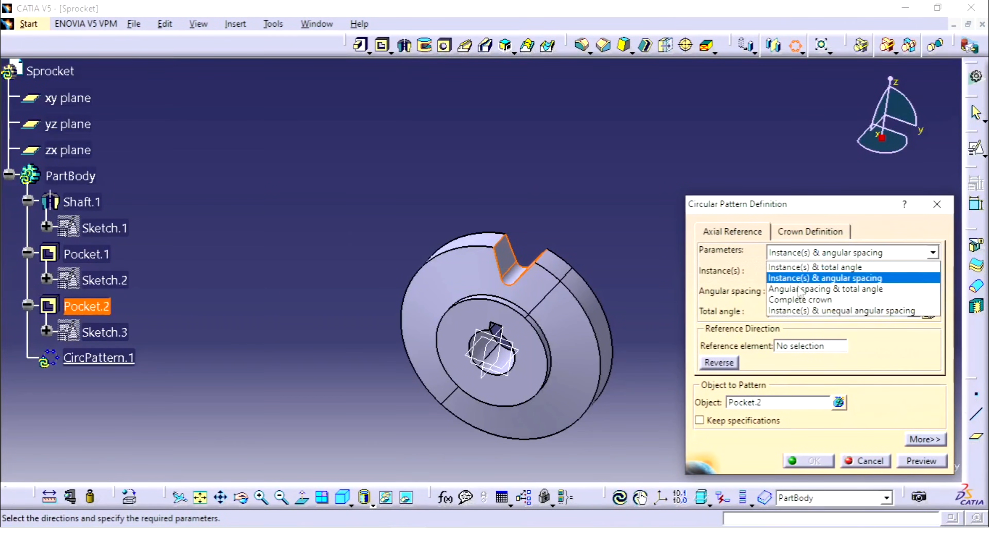
left_click(796, 296)
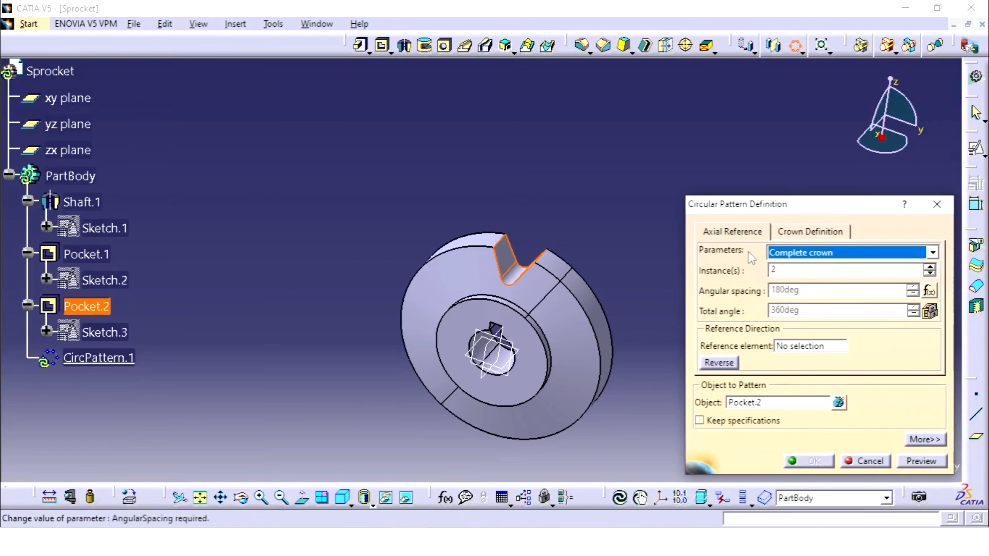
left_click(799, 272)
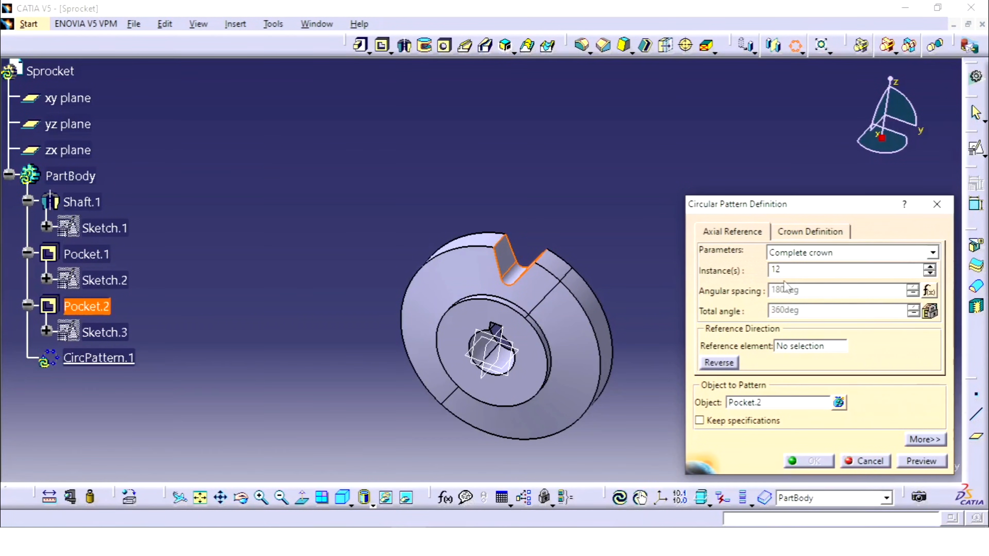
Use the X Axis as the pattern's reference direction and create the circular pattern.
left_click(800, 345)
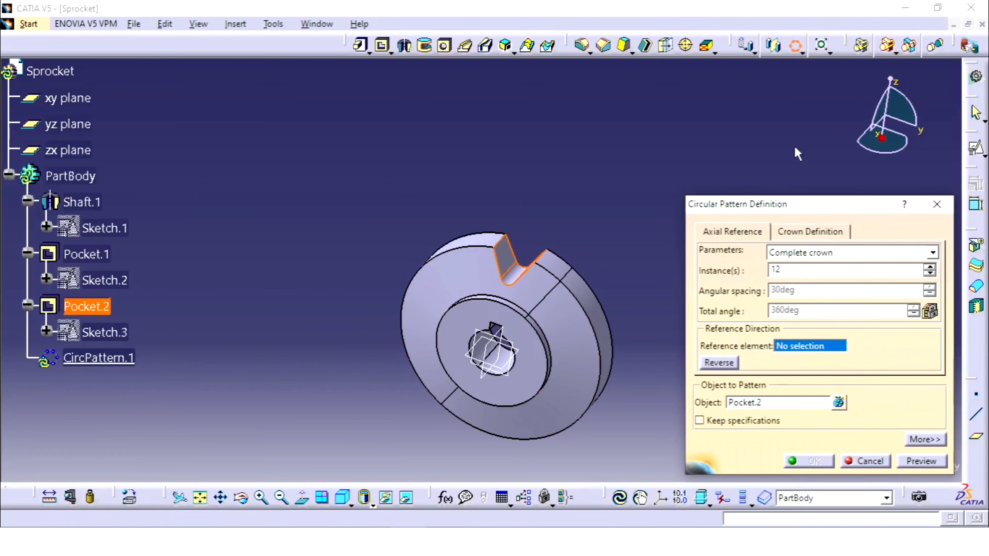
right_click(812, 348)
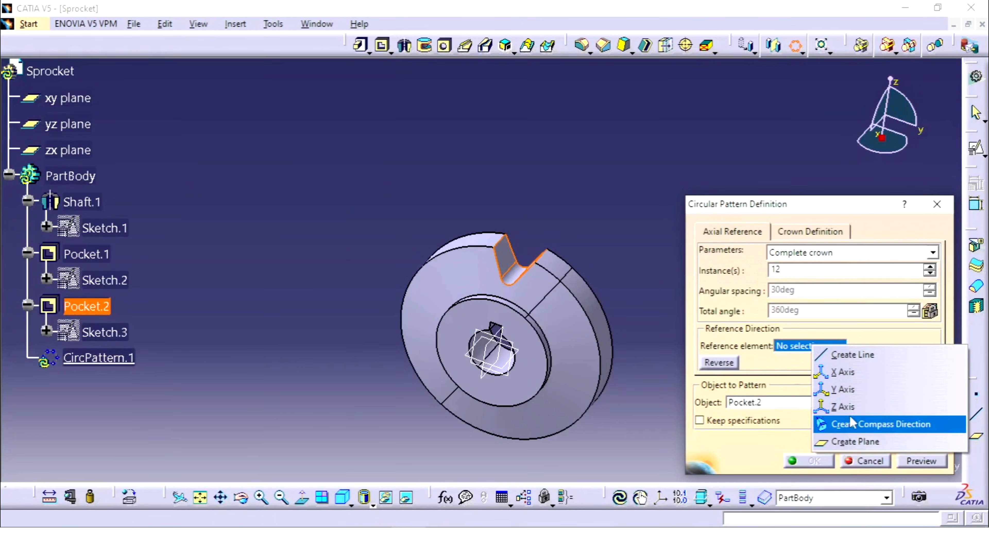
left_click(843, 372)
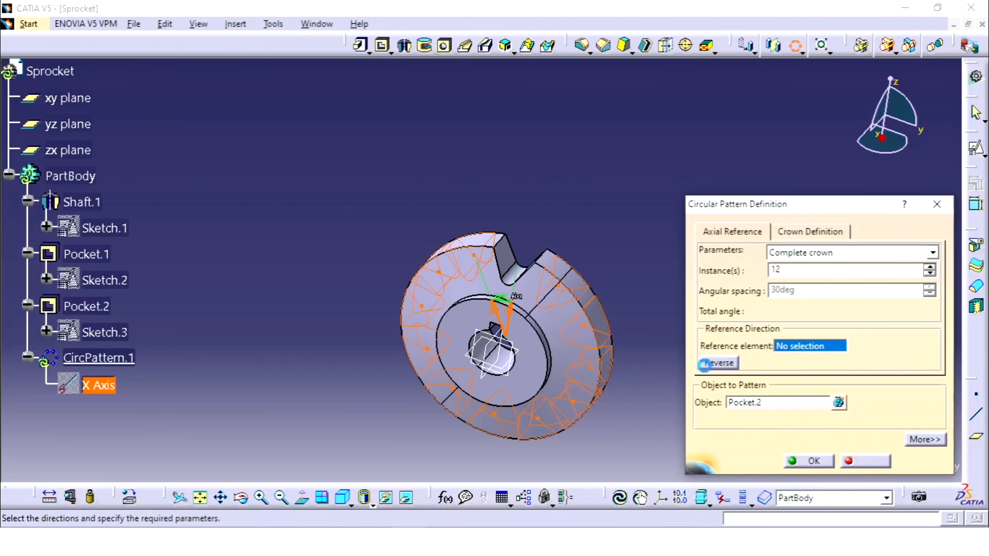
middle_click_drag(582, 349, 568, 196)
middle_click_drag(459, 382, 472, 281)
middle_click_drag(493, 315, 481, 286)
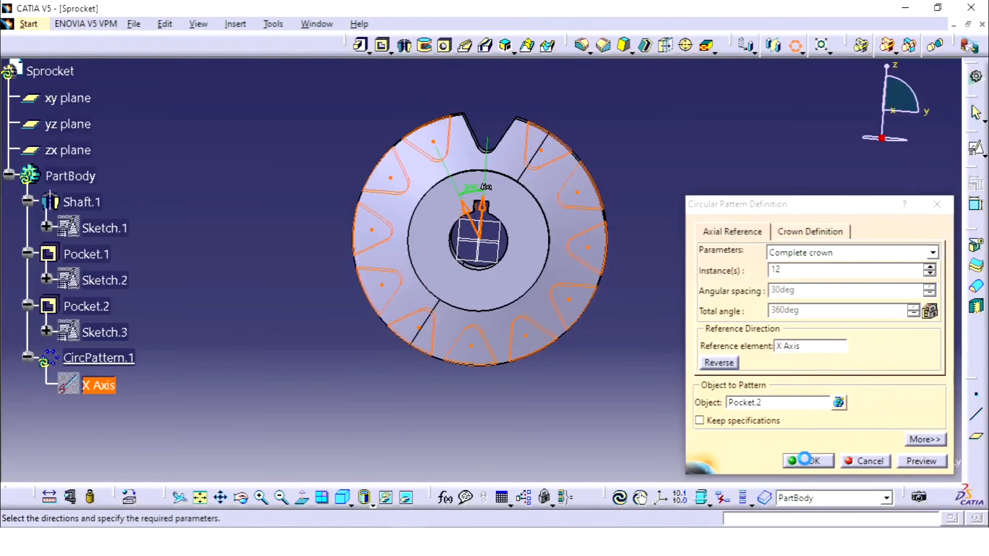
left_click(804, 460)
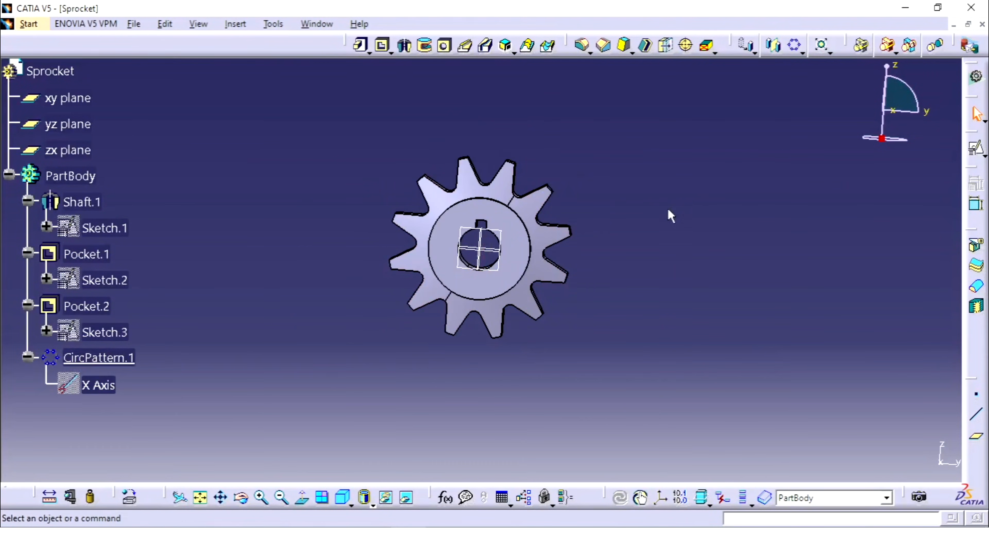
Start an edge fillet on the front and back toothed faces of the sprocket with a 0.5 mm radius.
middle_click_drag(670, 217, 682, 198)
mouse_move(515, 247)
middle_mouse_down()
mouse_move(541, 215)
mouse_move(514, 251)
middle_mouse_up()
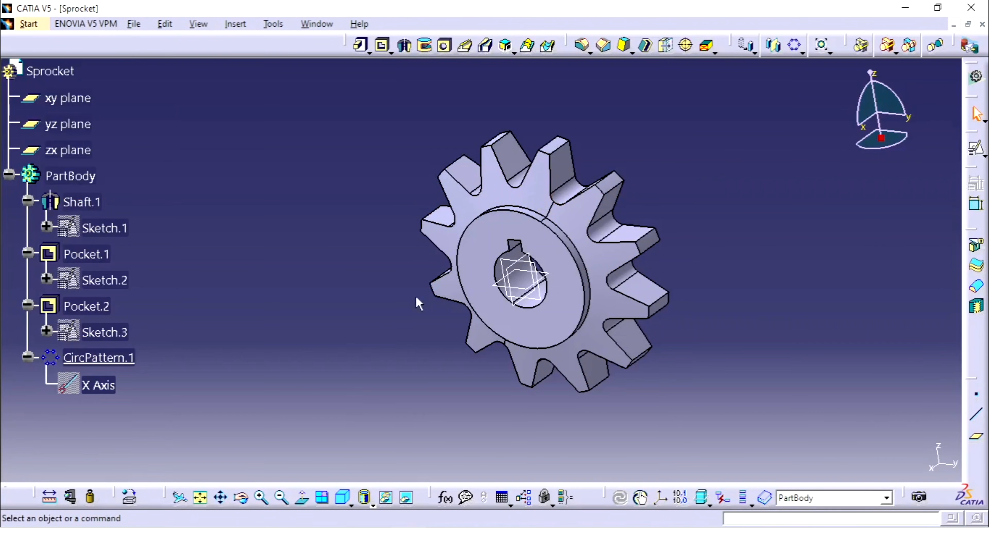
middle_click_drag(713, 192, 685, 174)
middle_click_drag(651, 238, 614, 242)
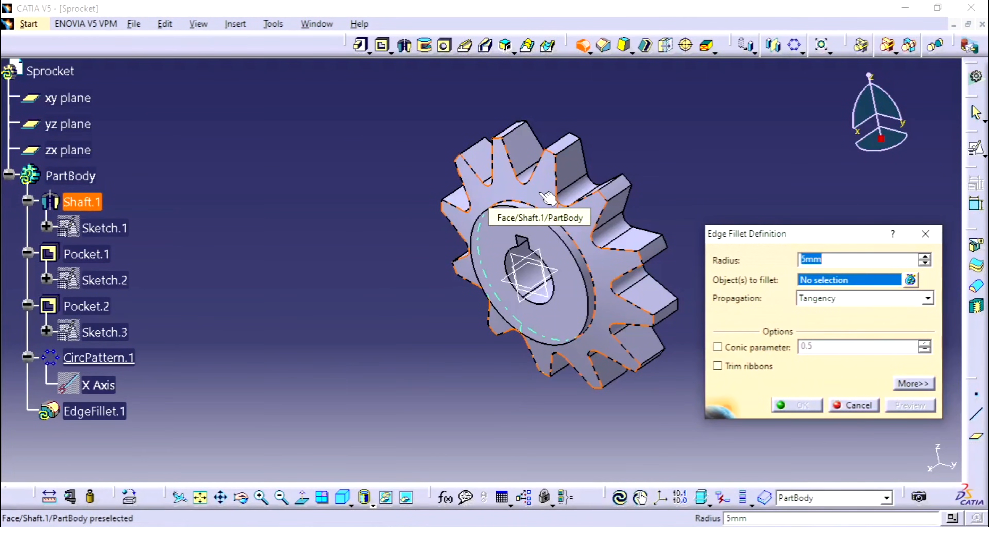
left_click(550, 195)
middle_click_drag(684, 148, 504, 197)
left_click(504, 181)
middle_click_drag(460, 222, 578, 183)
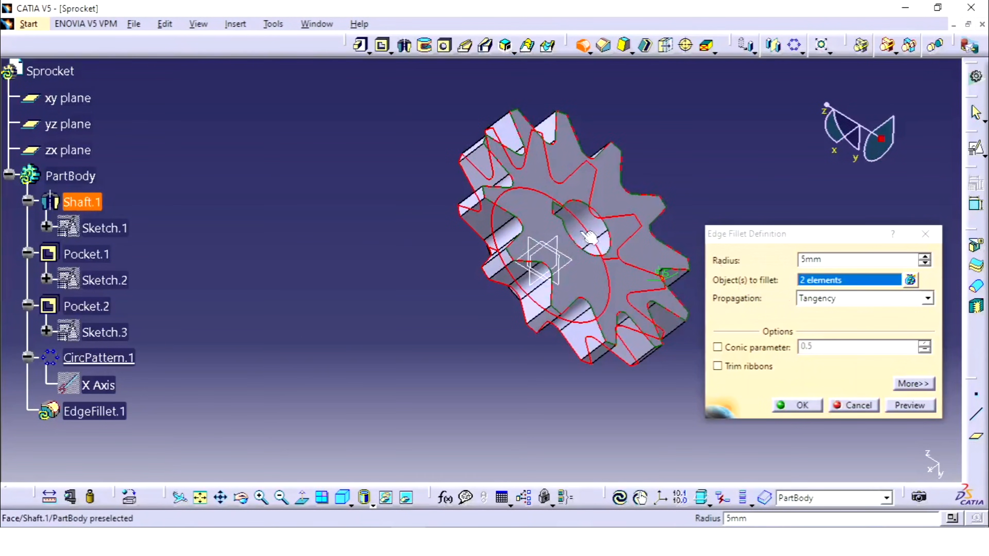
double_click(841, 259)
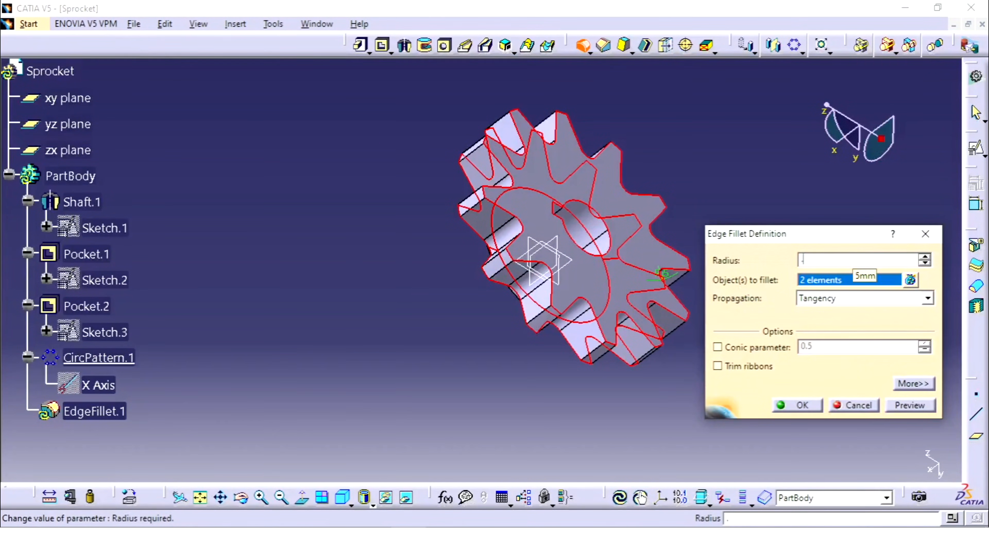
middle_click_drag(596, 323, 584, 350)
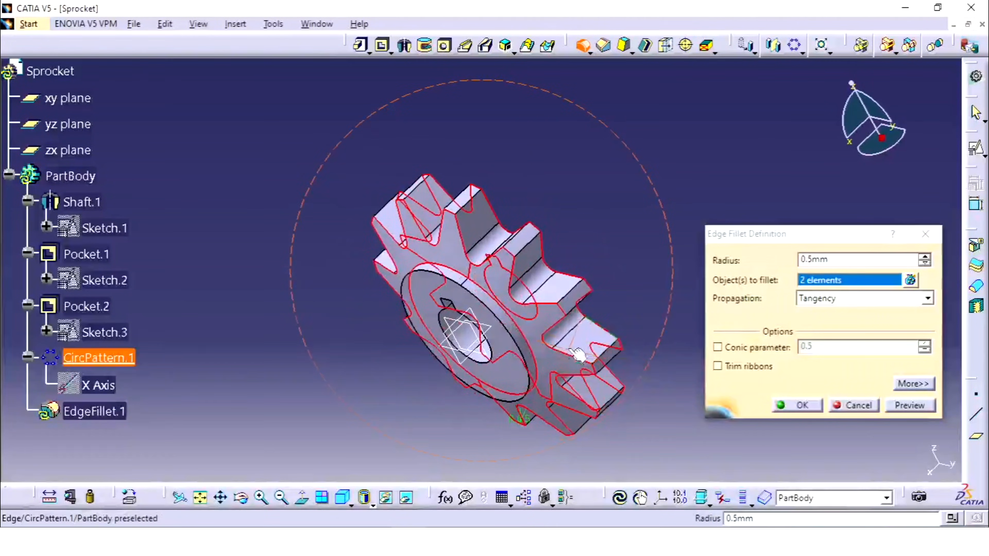
Add the hub's outer front edge to the fillet selection and create the edge fillet.
left_click(488, 309)
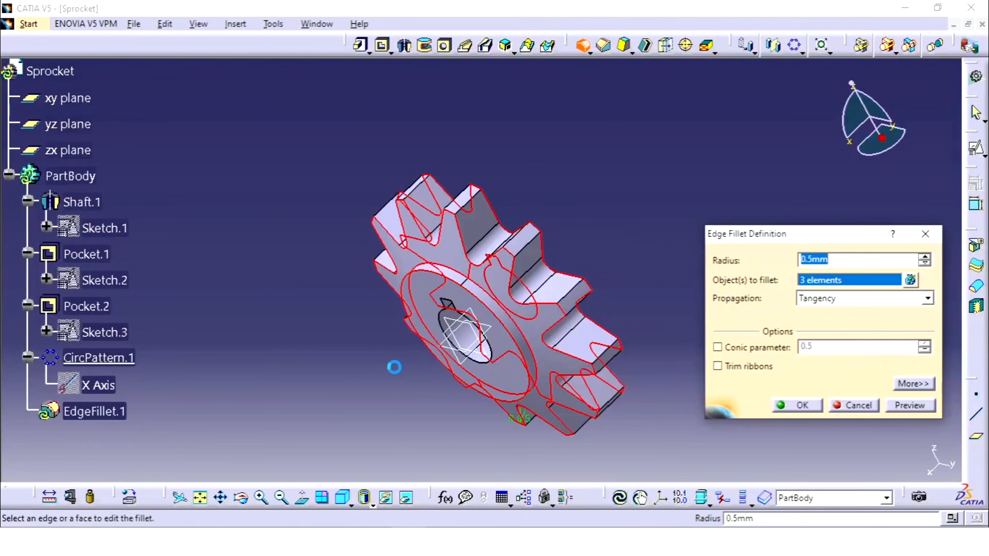
middle_click_drag(394, 367, 486, 299)
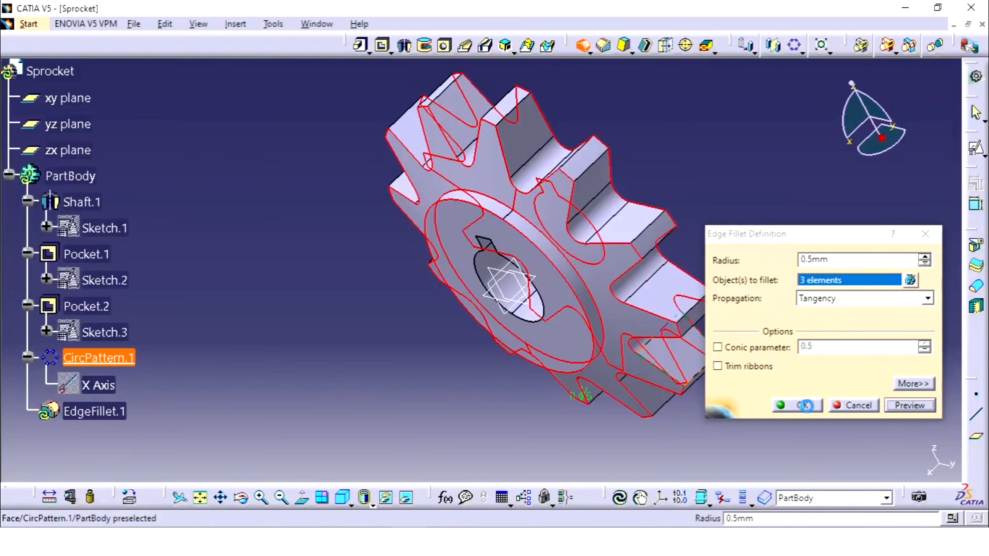
left_click(790, 406)
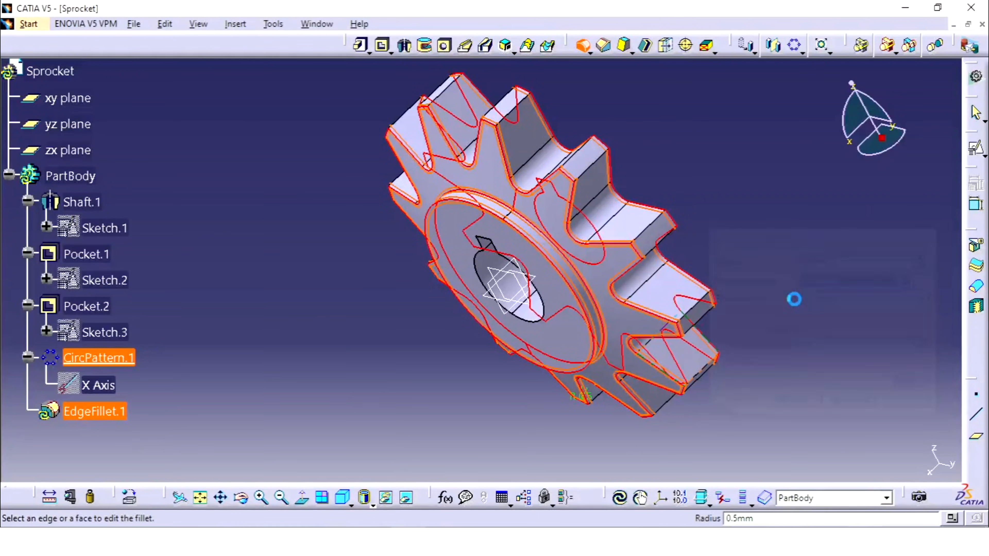
left_click(742, 234)
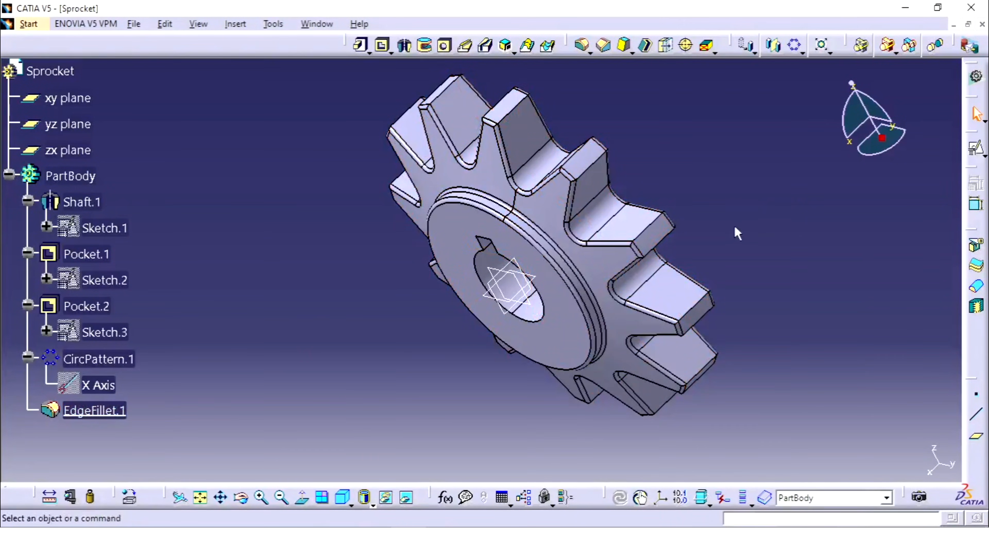
Try a separate edge fillet with a 0.5 mm radius on the tooth tip edges.
middle_click_drag(735, 232, 666, 275)
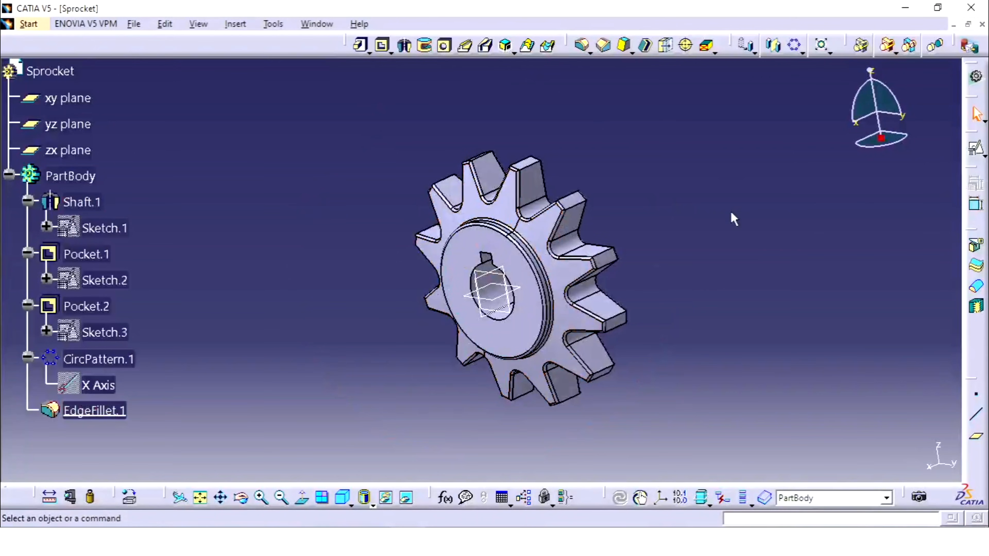
middle_click_drag(731, 216, 543, 266)
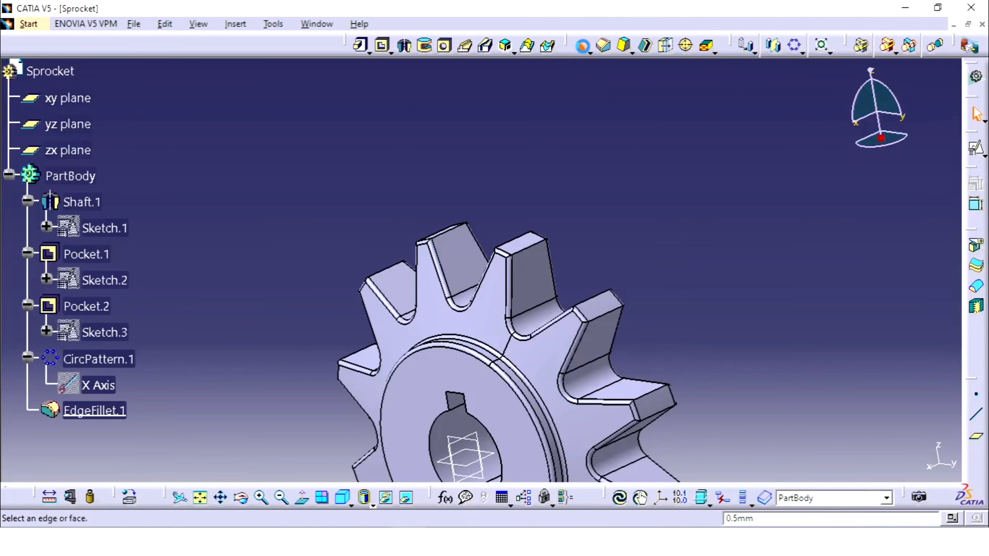
left_click(524, 245)
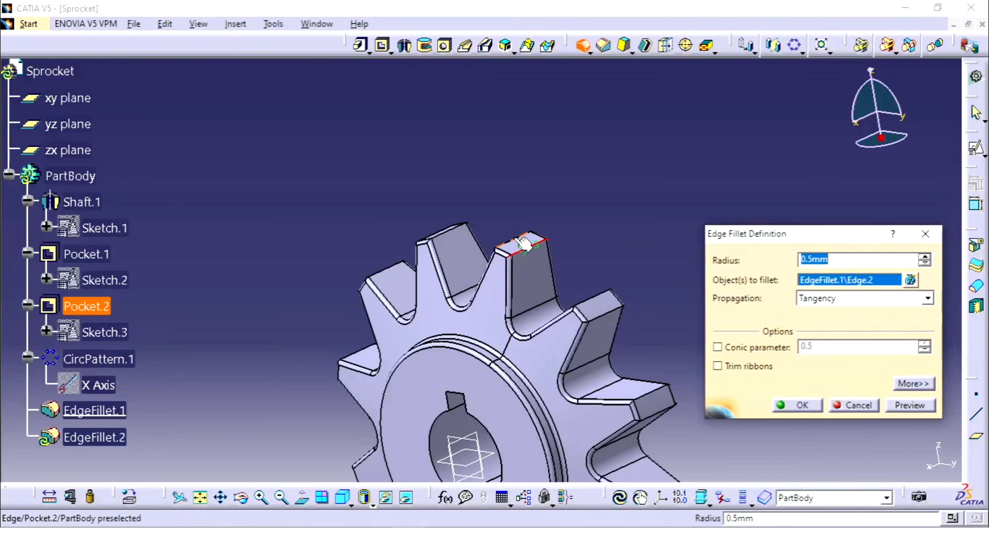
left_click(451, 237)
middle_click_drag(448, 216, 485, 318)
left_click(415, 206)
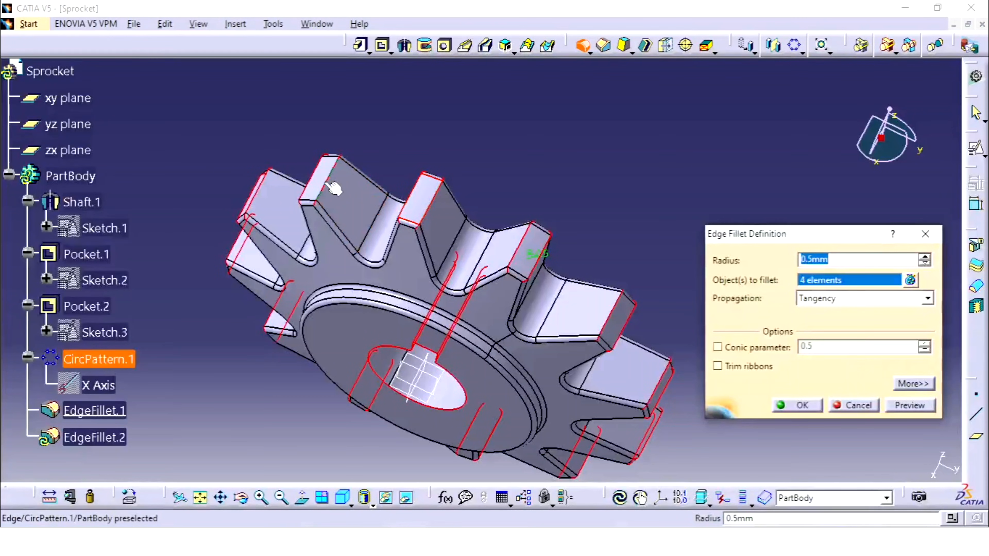
middle_click_drag(437, 121, 447, 374)
left_click(814, 406)
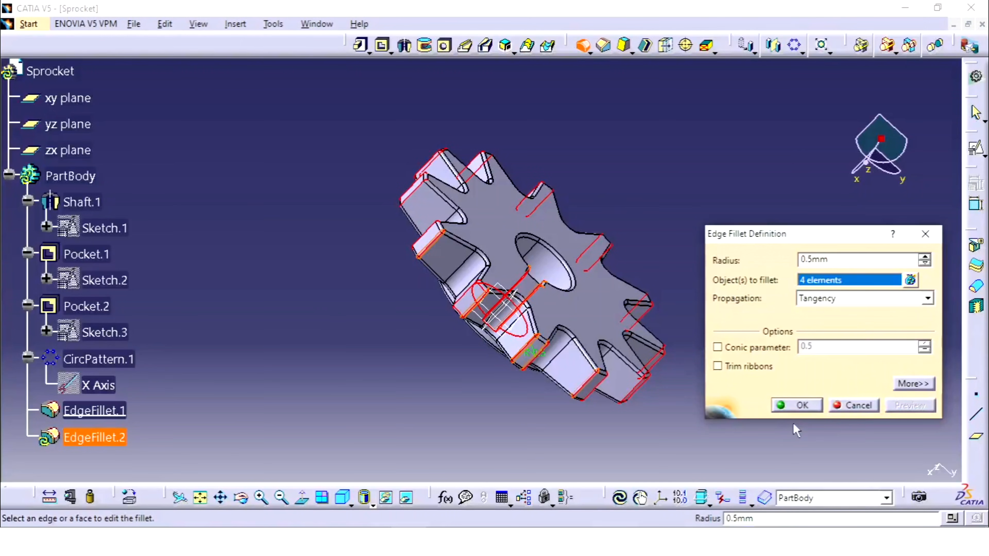
Retry the separate tooth-tip edge fillet and cancel its definition.
middle_click_drag(548, 161, 484, 365)
middle_click_drag(676, 203, 579, 342)
scroll(671, 140, "up", 1)
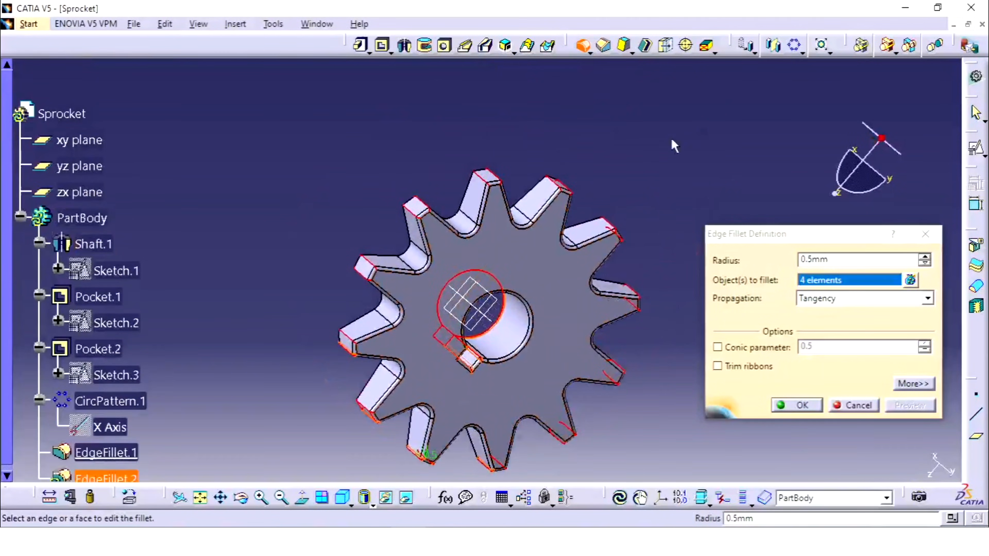
middle_click_drag(631, 164, 581, 282)
left_click(796, 406)
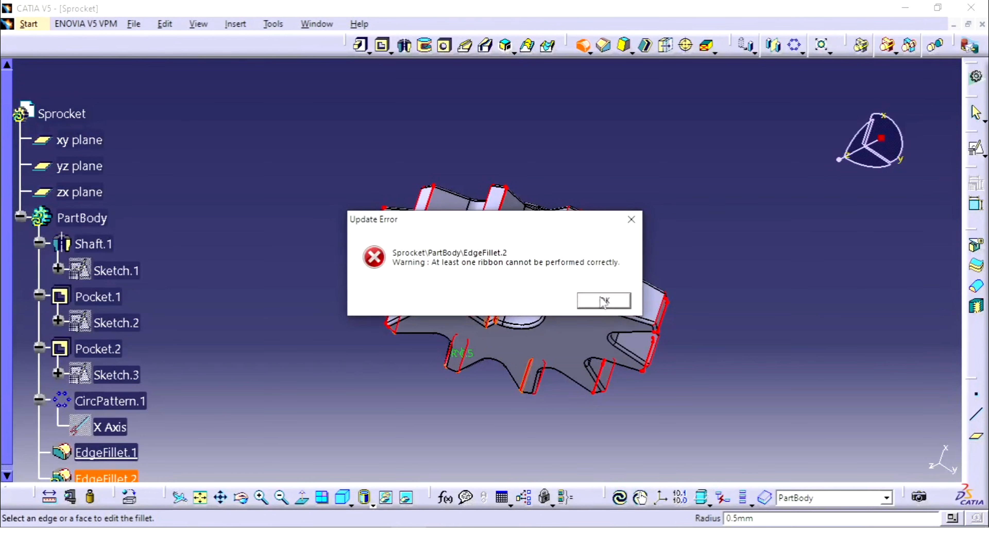
left_click(603, 302)
left_click(600, 301)
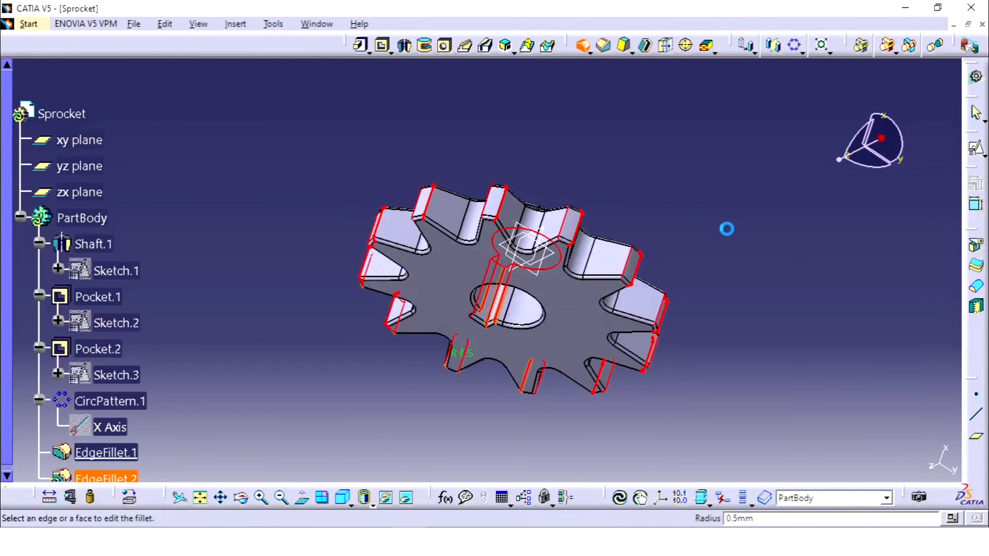
key("Return")
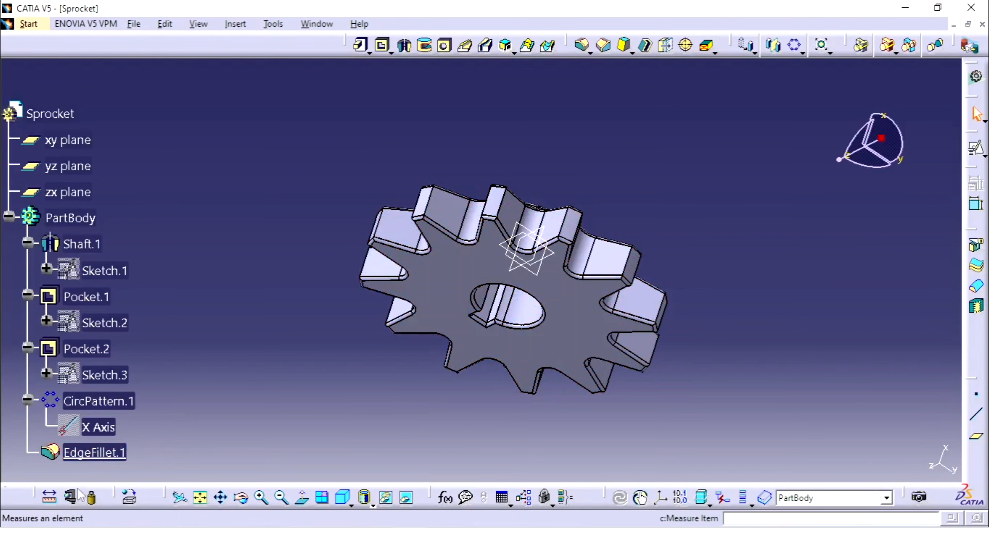
Reopen the existing 0.5 mm edge fillet and start adding the tip edges of two adjacent teeth to its selection.
double_click(95, 453)
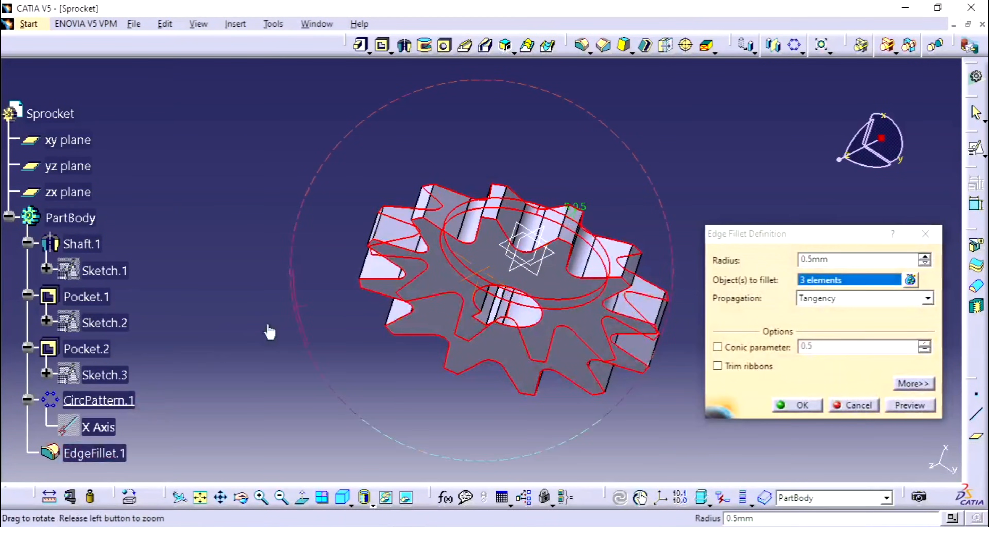
middle_click_drag(268, 332, 304, 236)
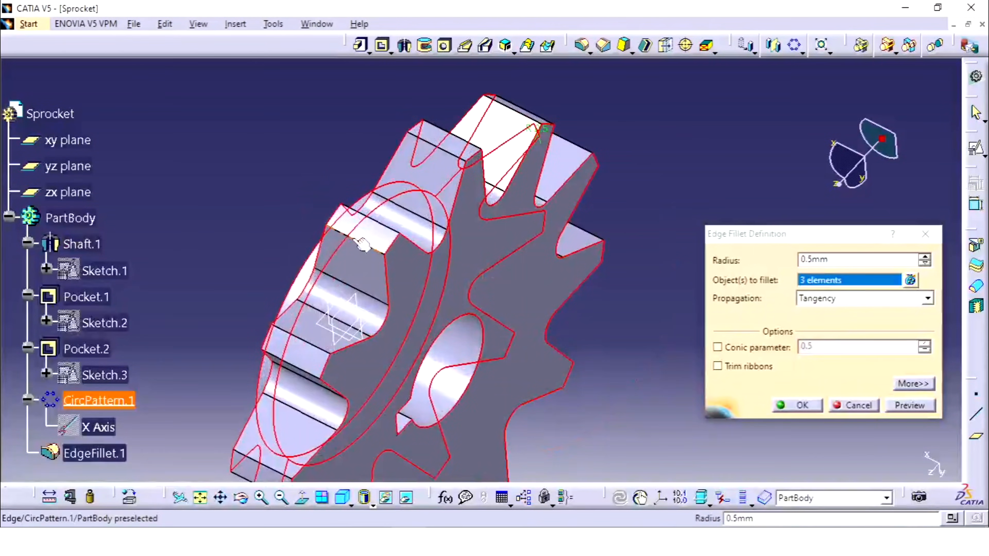
middle_click_drag(645, 172, 638, 139)
left_click(315, 302)
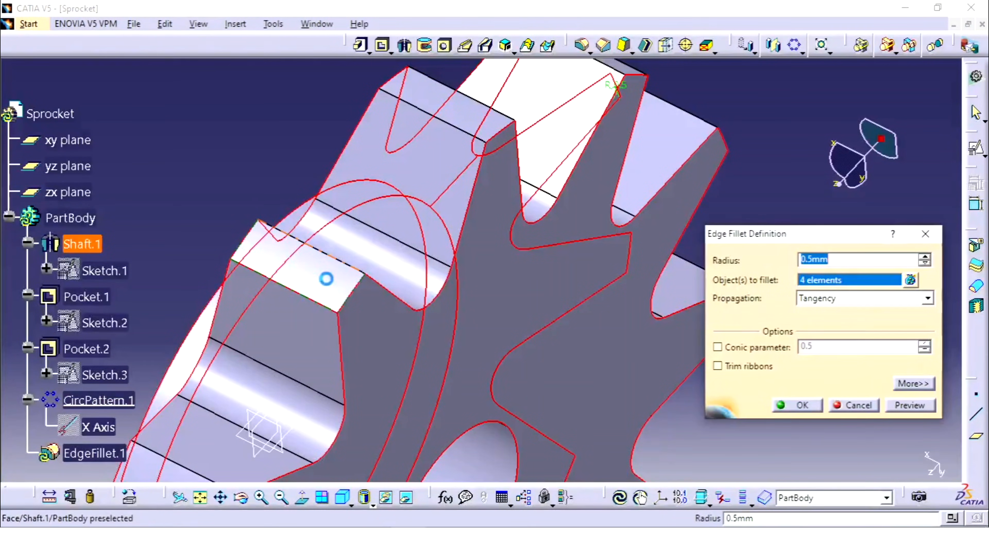
left_click(344, 262)
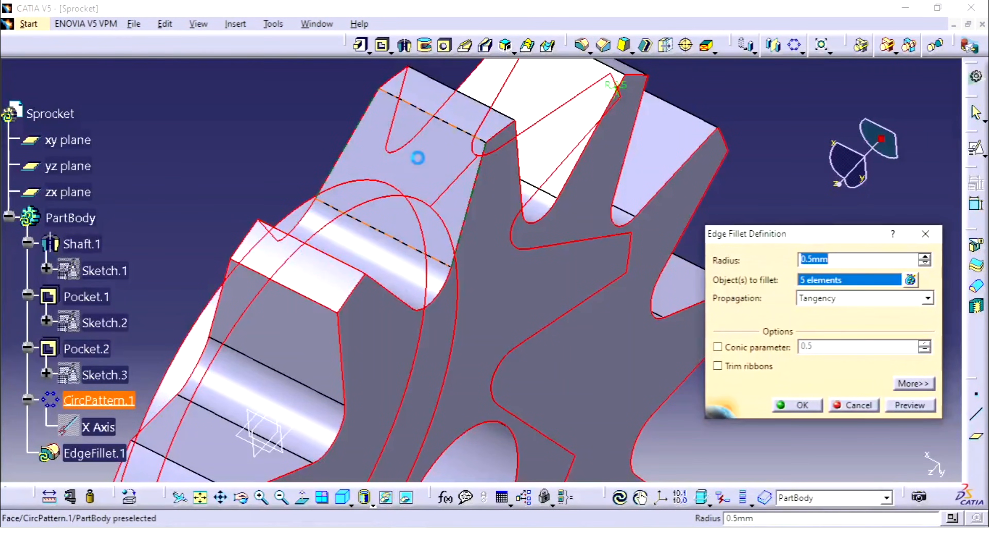
left_click(464, 133)
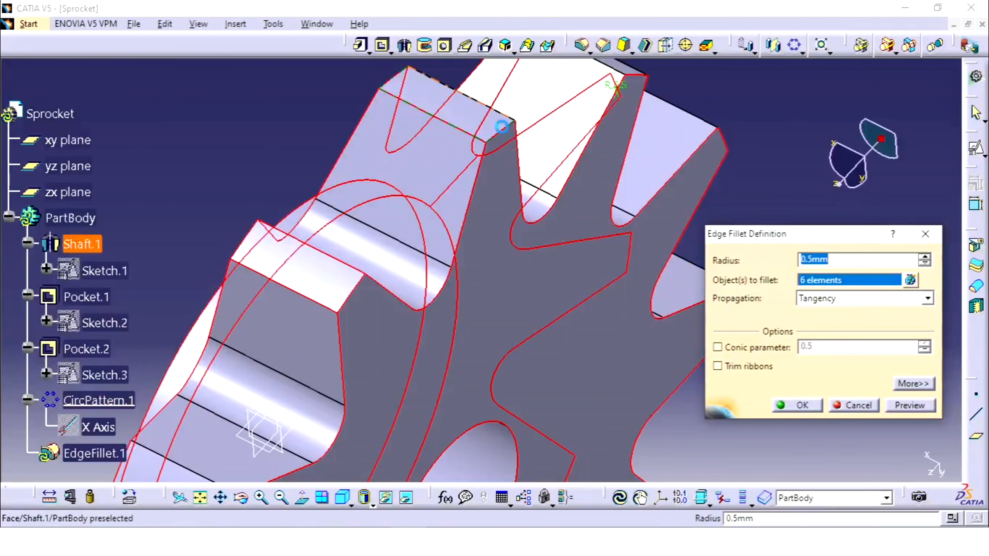
Add the tip edges of the neighbouring teeth to the fillet selection, continuing tooth by tooth around the rim.
middle_click_drag(497, 135, 499, 280)
left_click(402, 252)
left_click(494, 226)
left_click(455, 263)
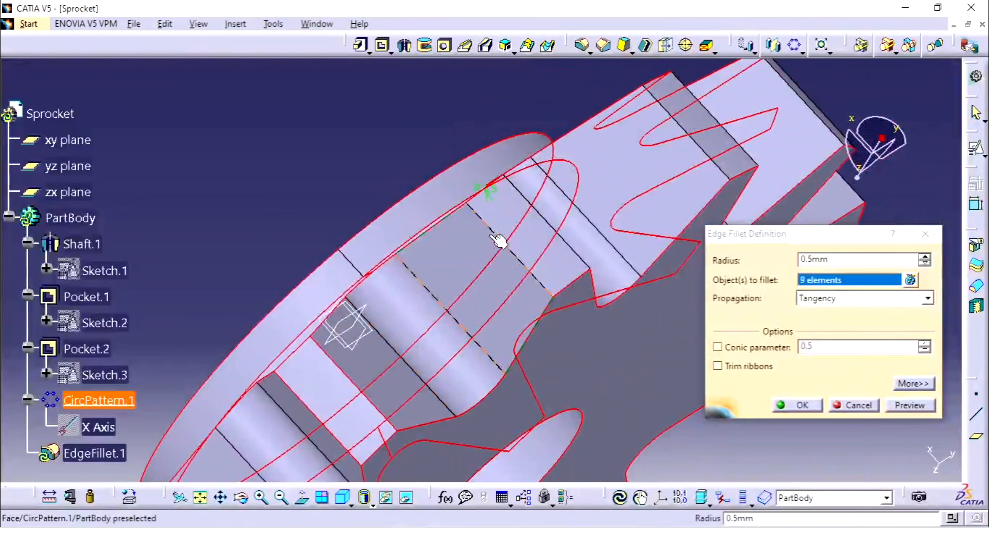
left_click(500, 234)
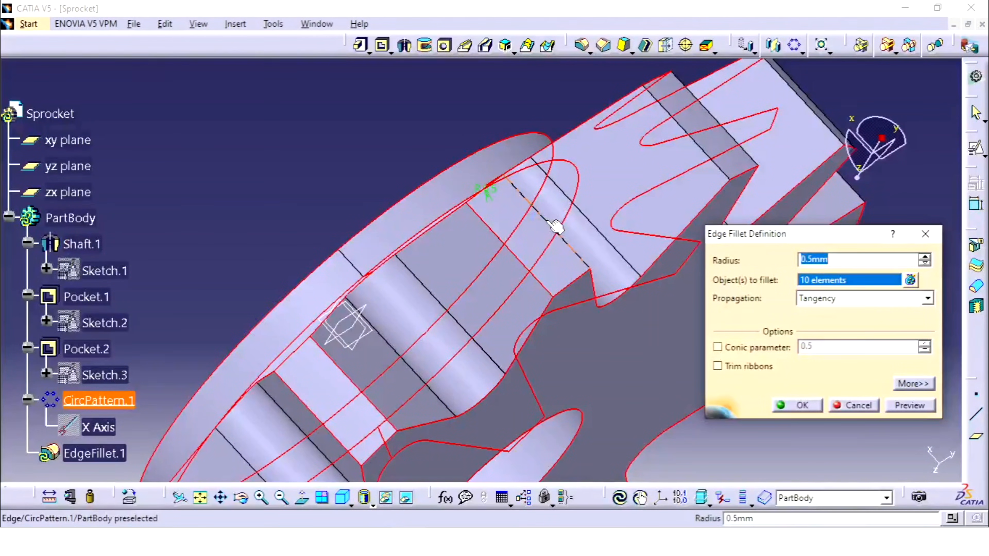
middle_click_drag(568, 204, 561, 261)
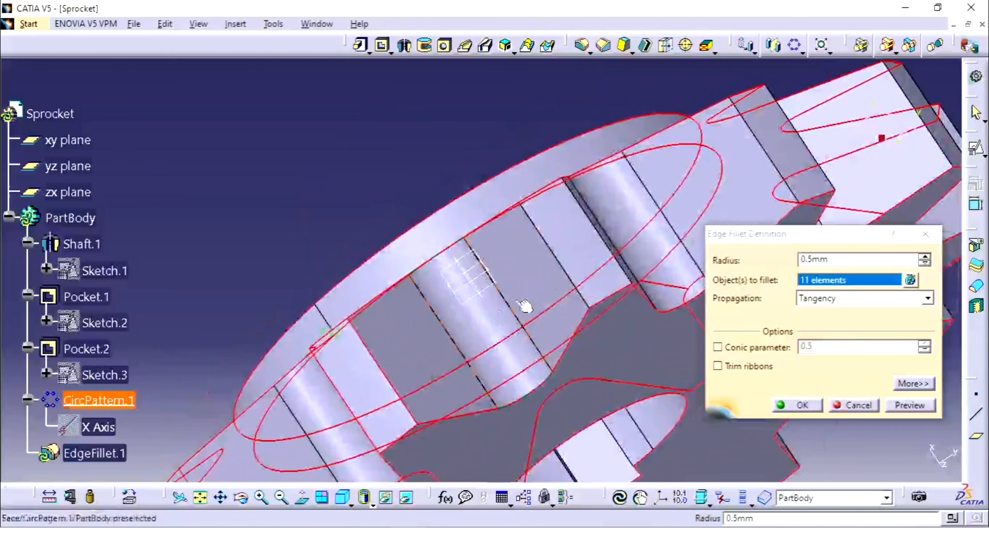
left_click(552, 256)
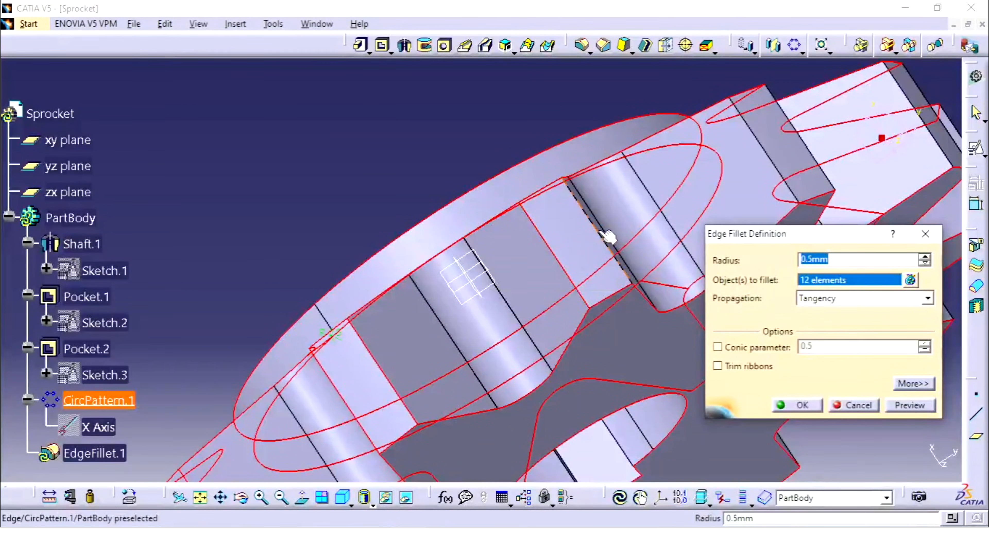
left_click(608, 236)
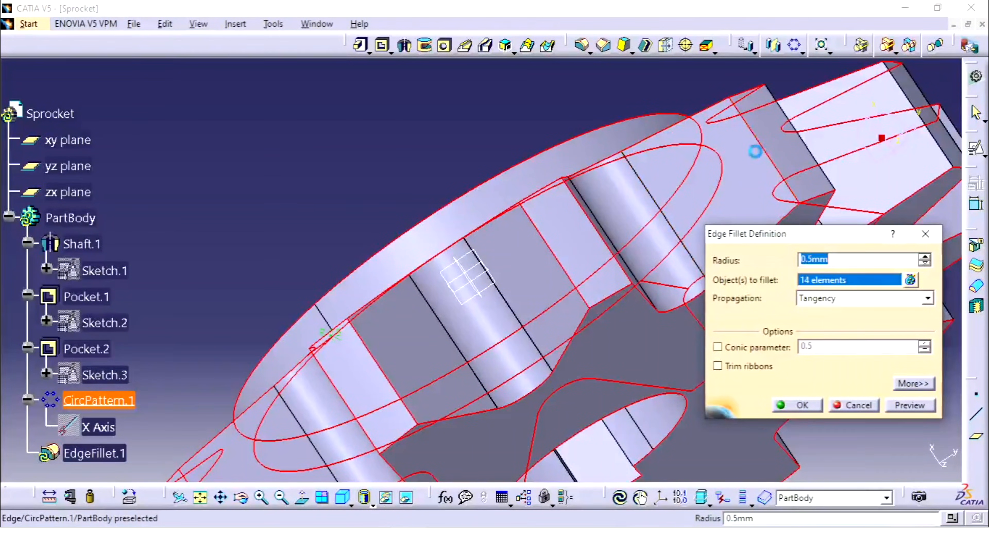
Continue around the rim and add both tip edges of the next three teeth to the fillet selection.
middle_click_drag(448, 244, 272, 292)
left_click(502, 221)
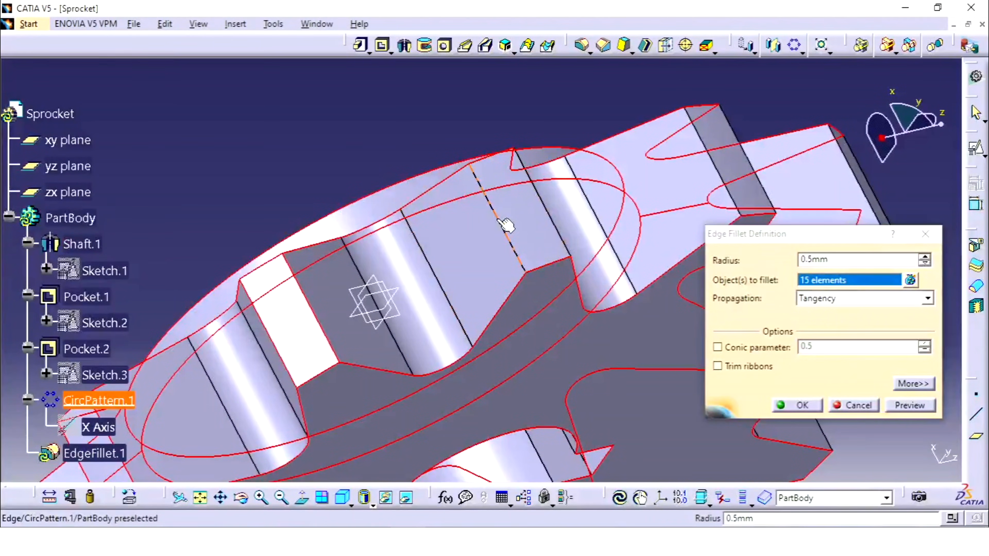
left_click(506, 224)
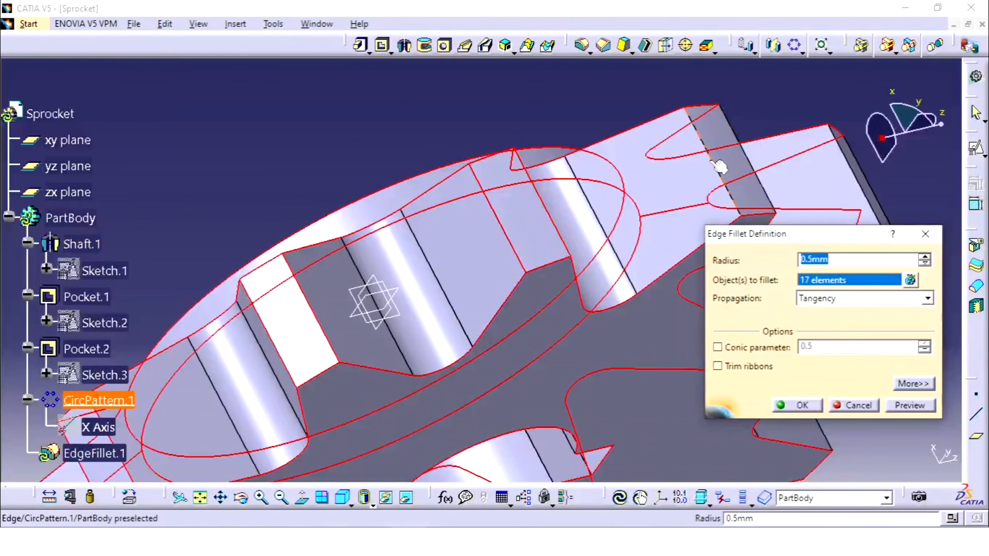
left_click(718, 165)
left_click(749, 157)
middle_click_drag(701, 158, 473, 226)
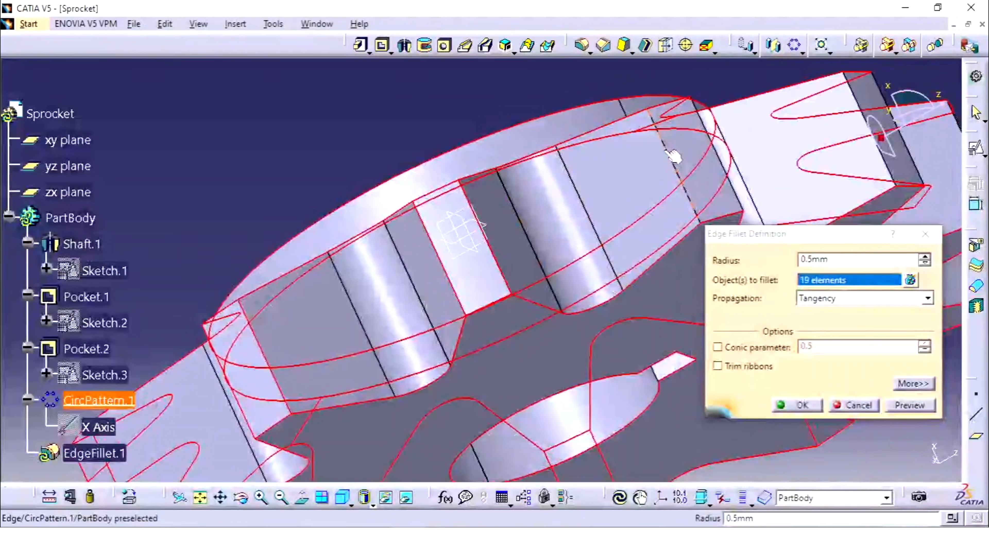
left_click(742, 150)
Extend the fillet selection with the tip edges of the next unselected teeth on the far side of the rim.
middle_click_drag(736, 148, 603, 182)
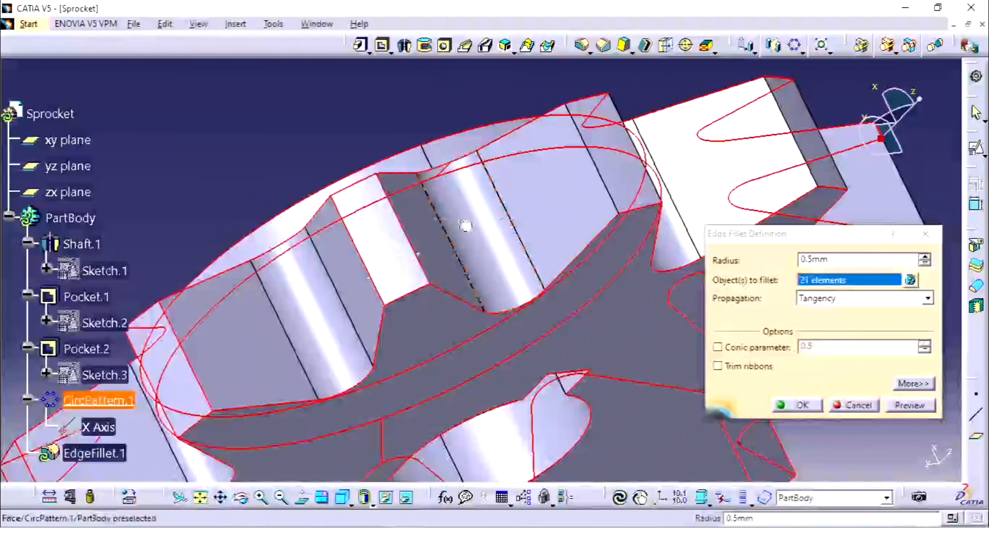
left_click(603, 179)
left_click(663, 185)
middle_click_drag(691, 155, 578, 214)
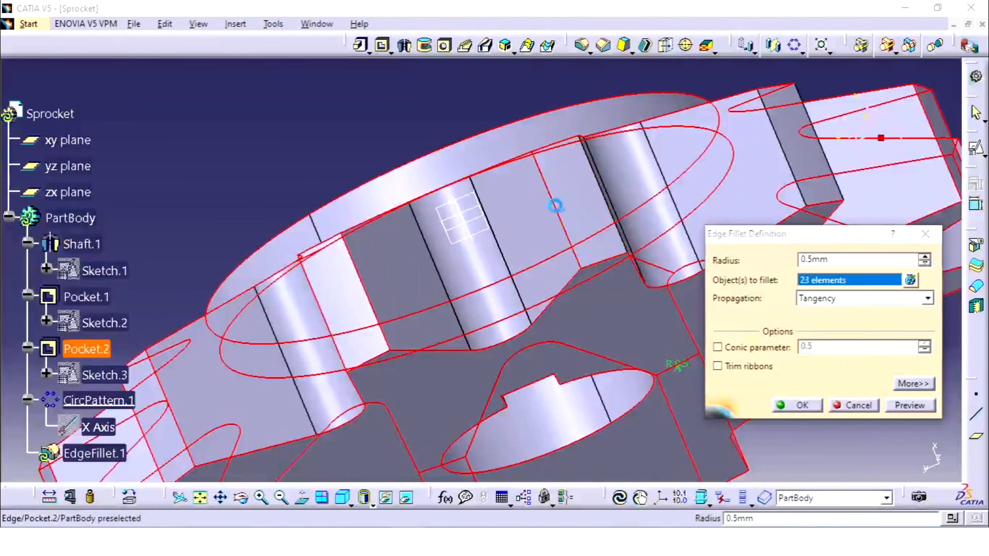
left_click(609, 187)
left_click(602, 184)
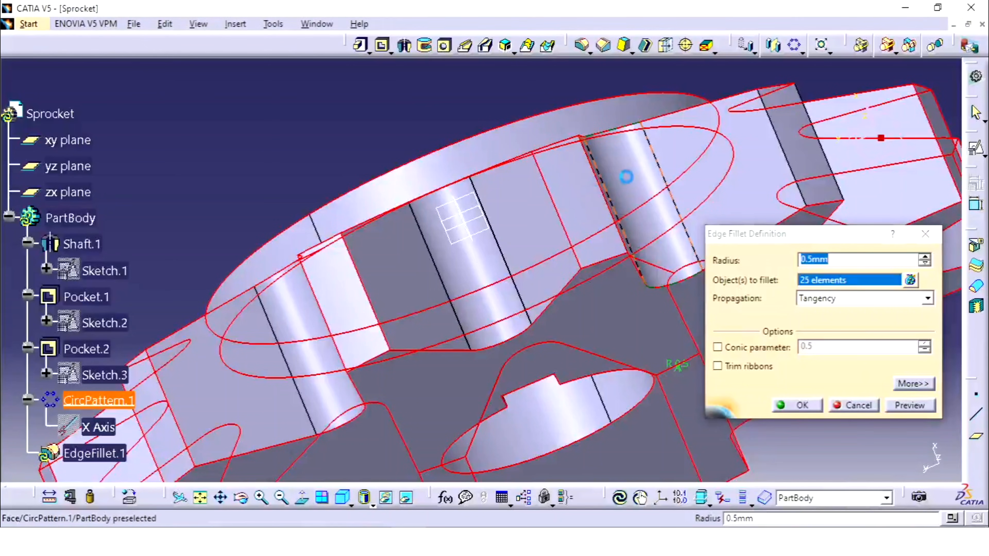
Add the last tooth's tip edges to the selection and apply the updated 0.5 mm edge fillet.
middle_click_drag(628, 177, 483, 258)
left_click(672, 220)
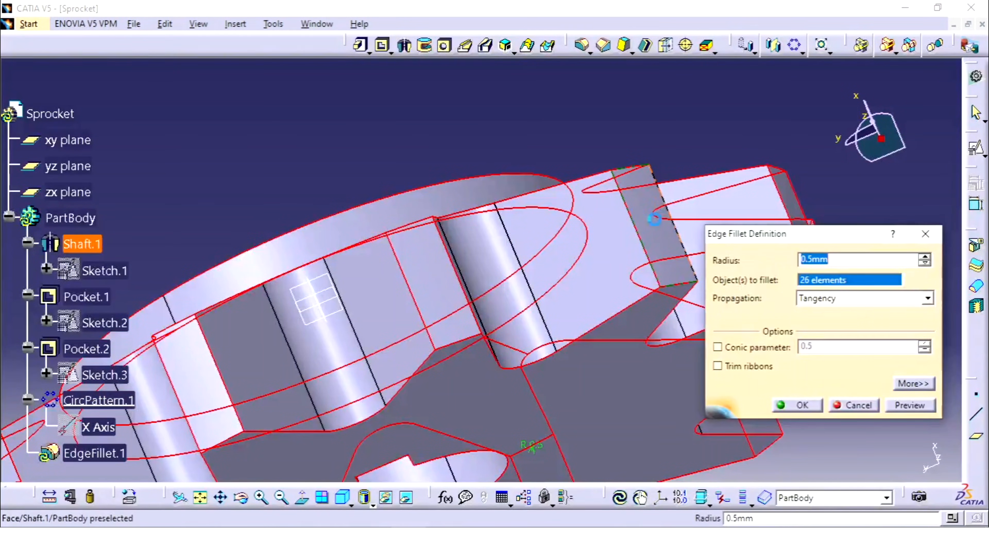
left_click(680, 234)
middle_click_drag(663, 181, 664, 234)
left_click(802, 406)
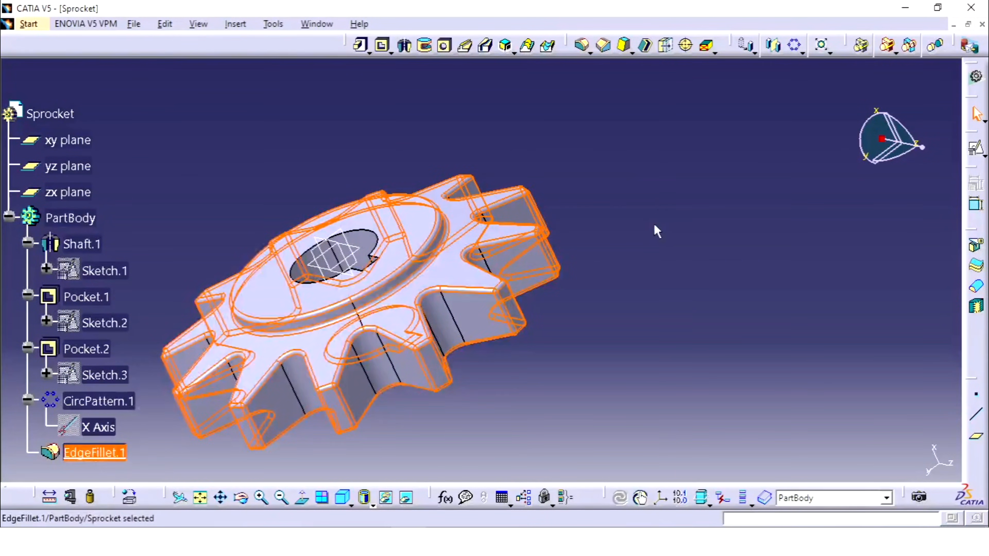
Hide the xy, yz and zx reference planes.
middle_click_drag(627, 232, 556, 348)
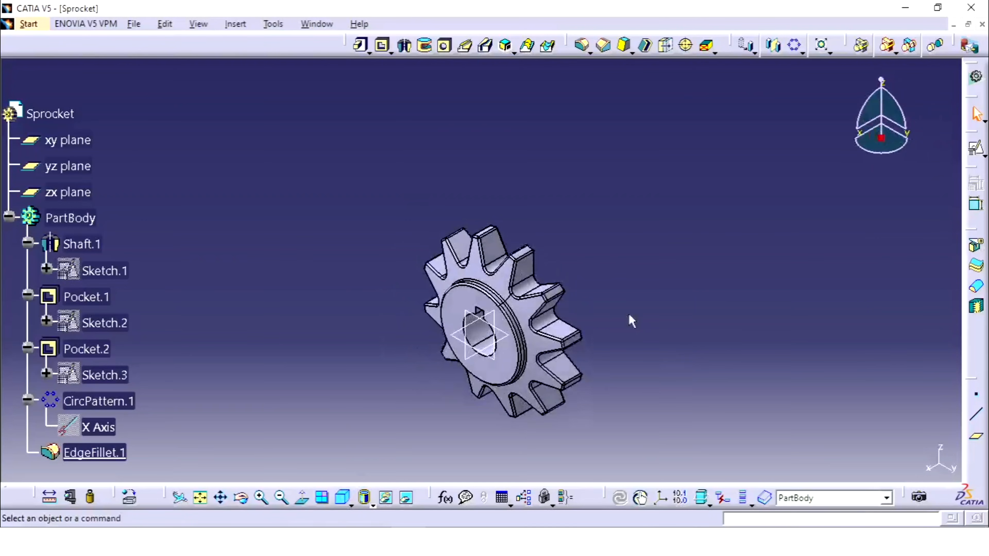
middle_click_drag(629, 319, 645, 205)
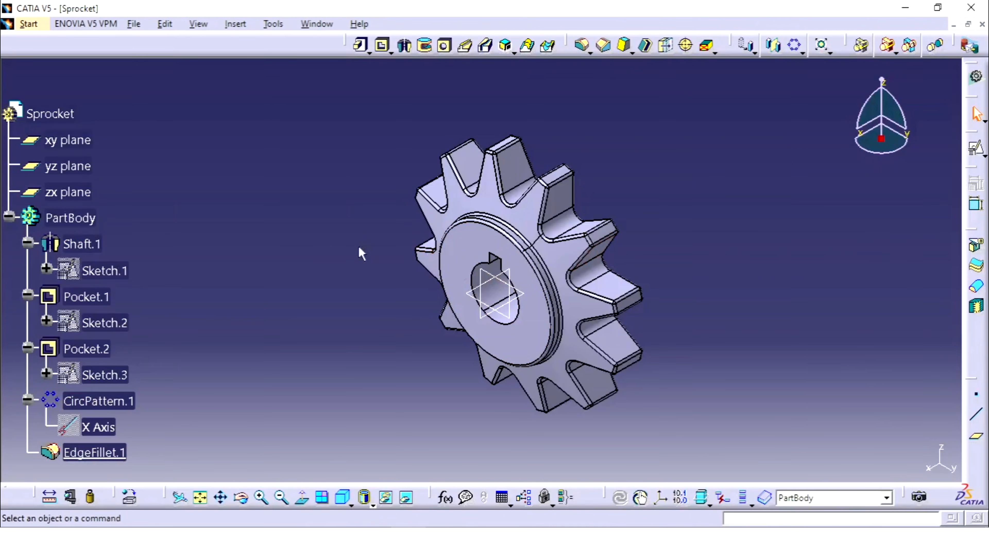
left_click(70, 144)
left_click(59, 191, "shift")
right_click(60, 191)
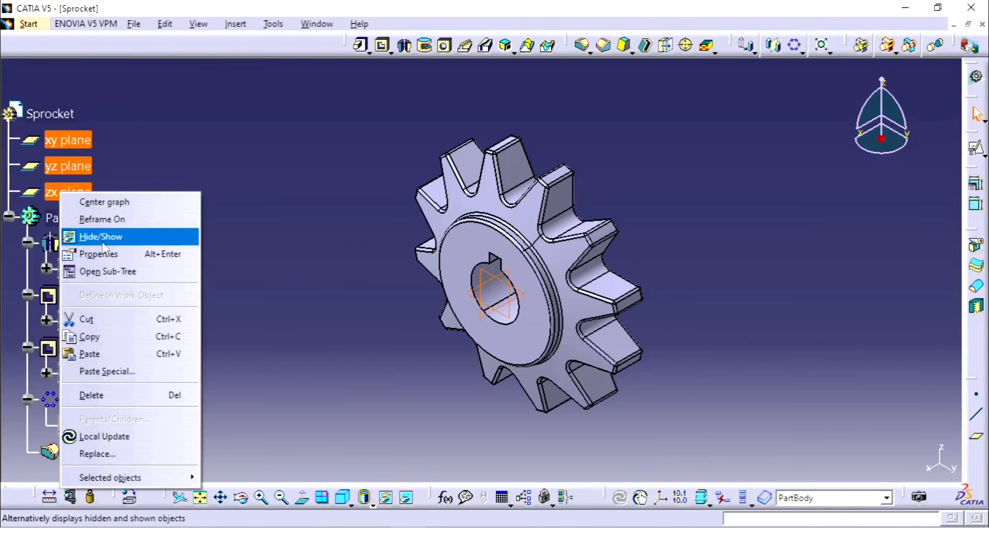
left_click(100, 237)
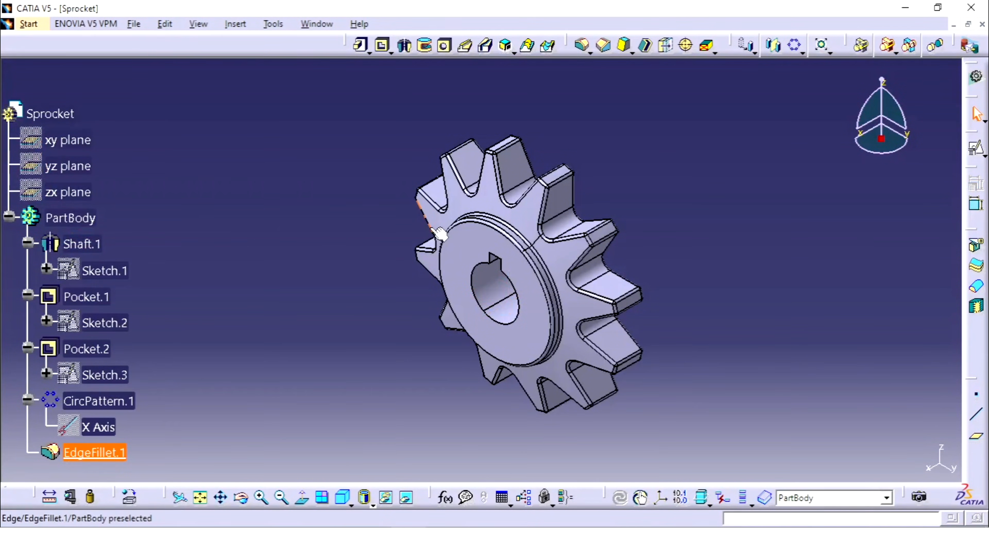
Open the material library for the Sprocket part and look through its Metal, Painting and Other materials.
left_click(74, 114)
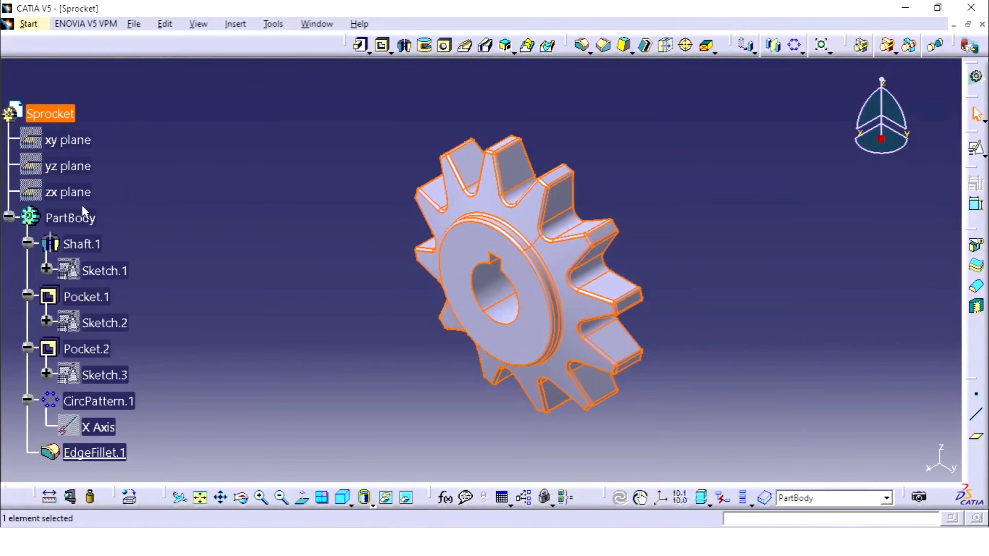
left_click(132, 500)
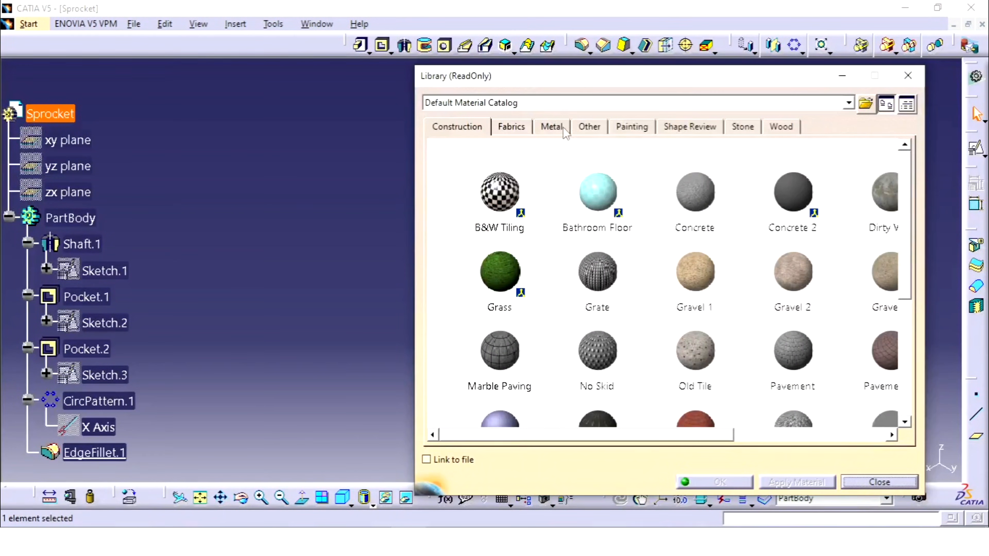
left_click(556, 126)
scroll(553, 275, "down", 3)
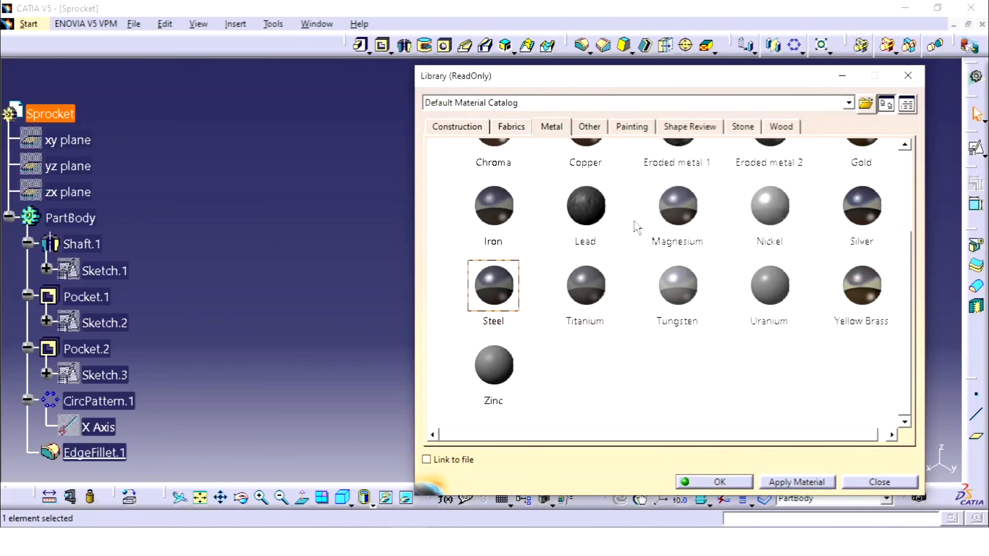
left_click(631, 127)
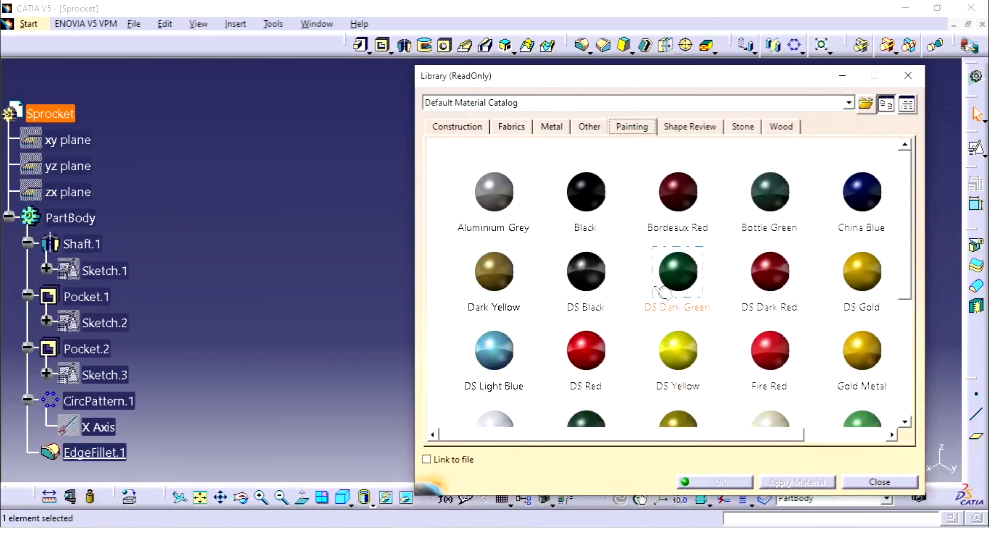
scroll(634, 301, "down", 2)
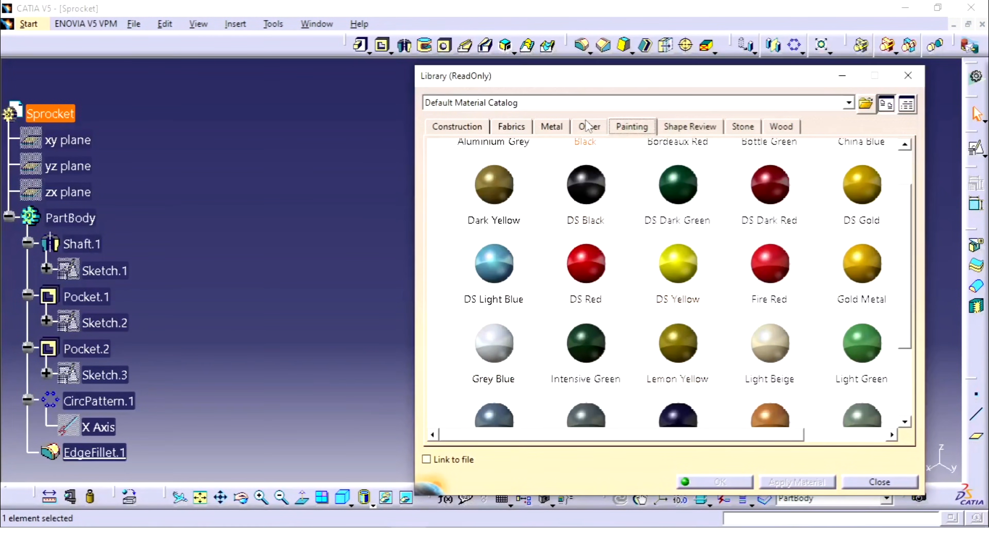
left_click(583, 130)
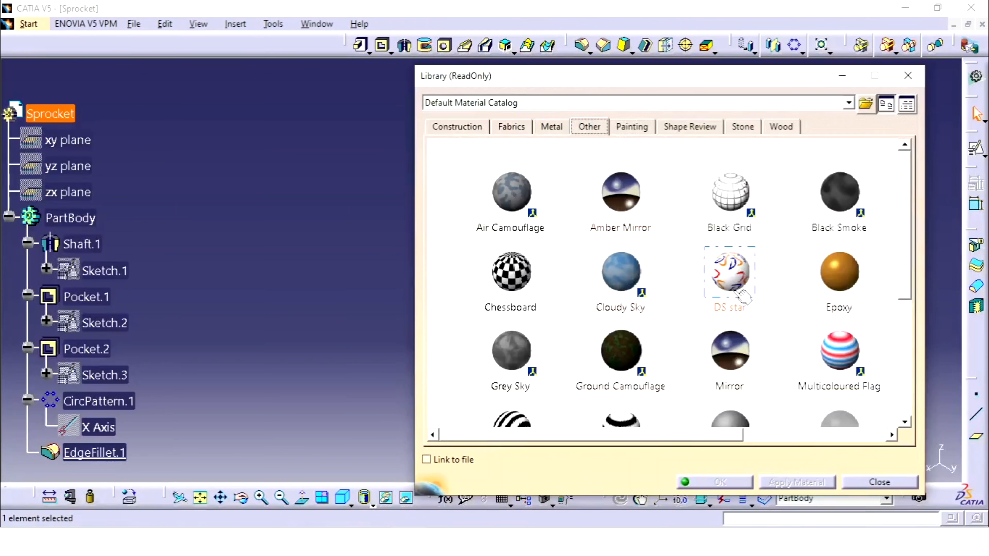
scroll(737, 329, "up", 1)
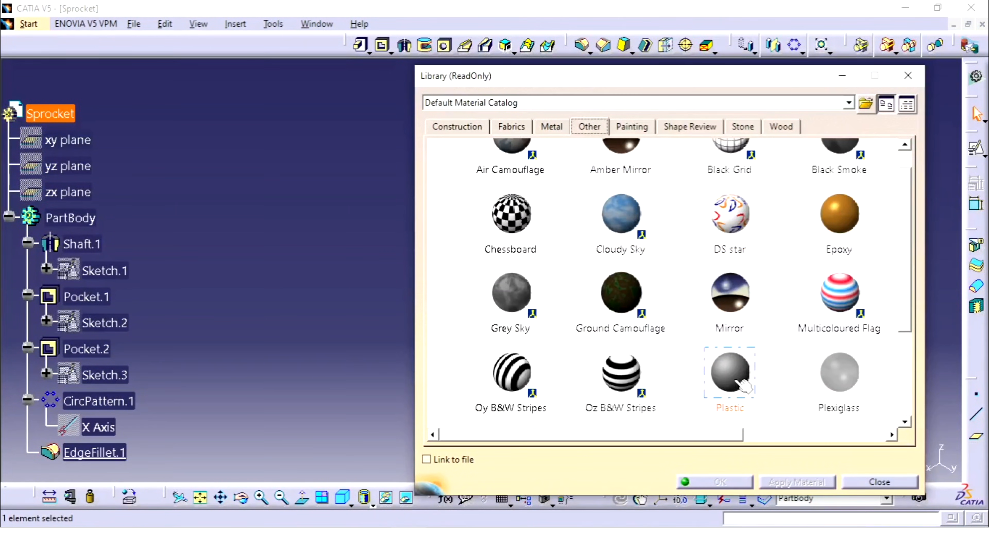
scroll(745, 385, "down", 1)
scroll(818, 335, "down", 1)
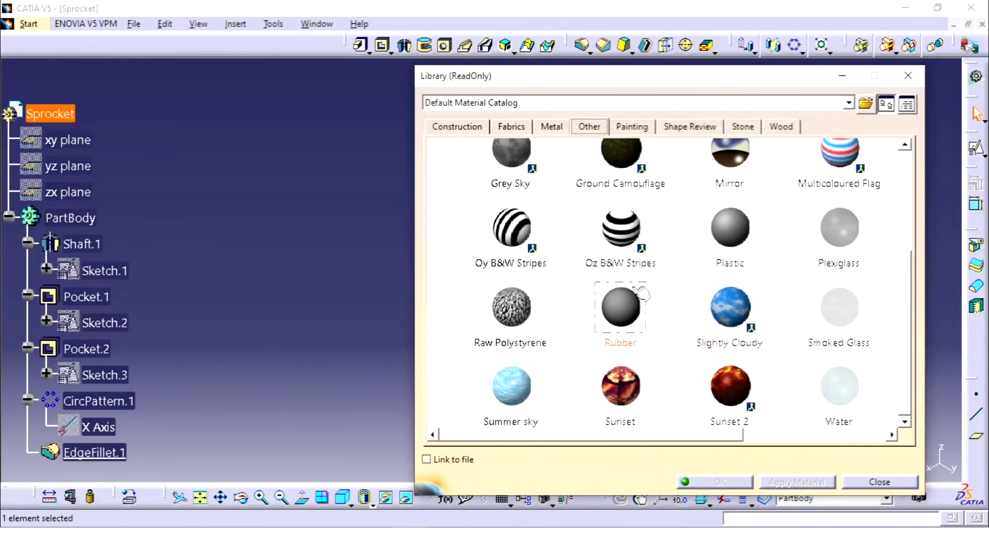
Apply the Steel material from the Metal family to the Sprocket part and close the library.
left_click(553, 126)
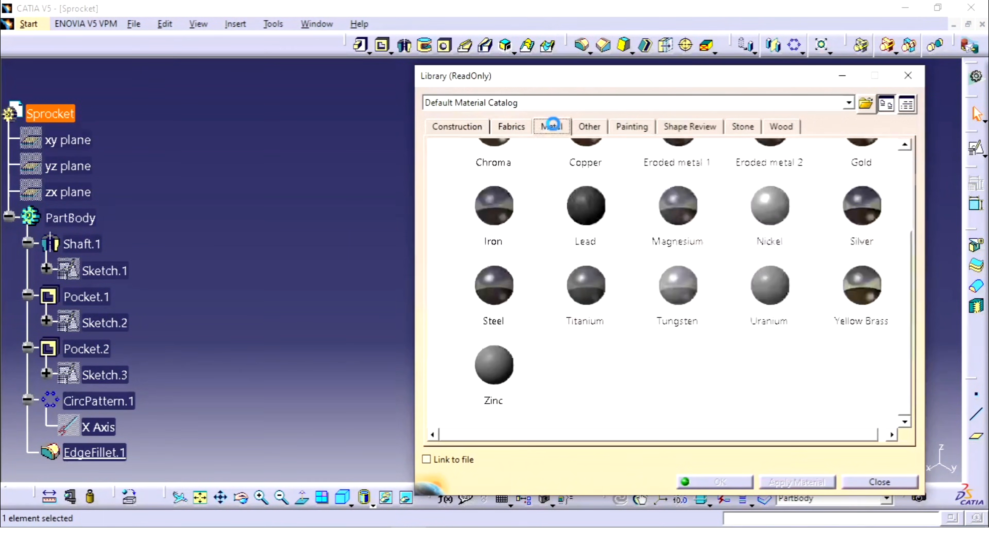
left_click(502, 304)
left_click(797, 482)
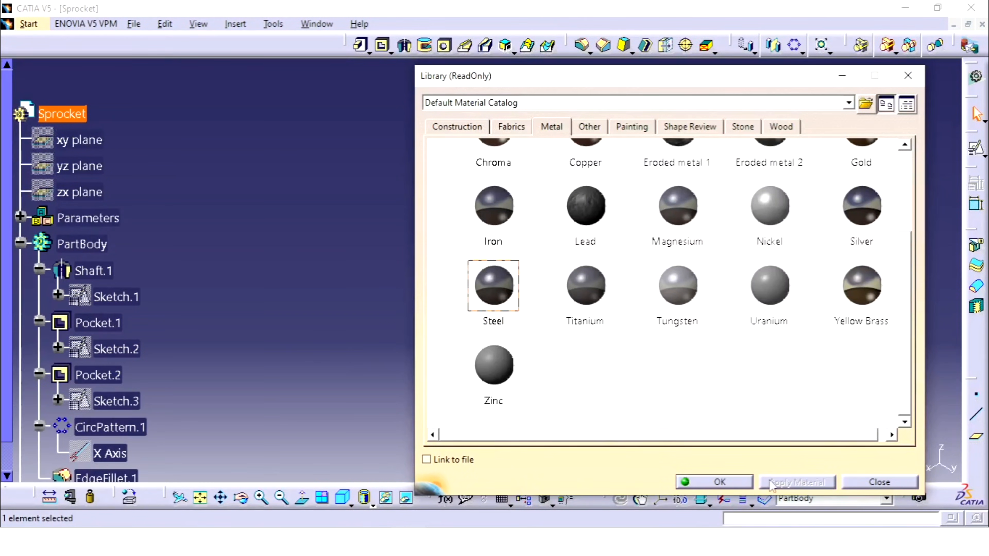
left_click(684, 483)
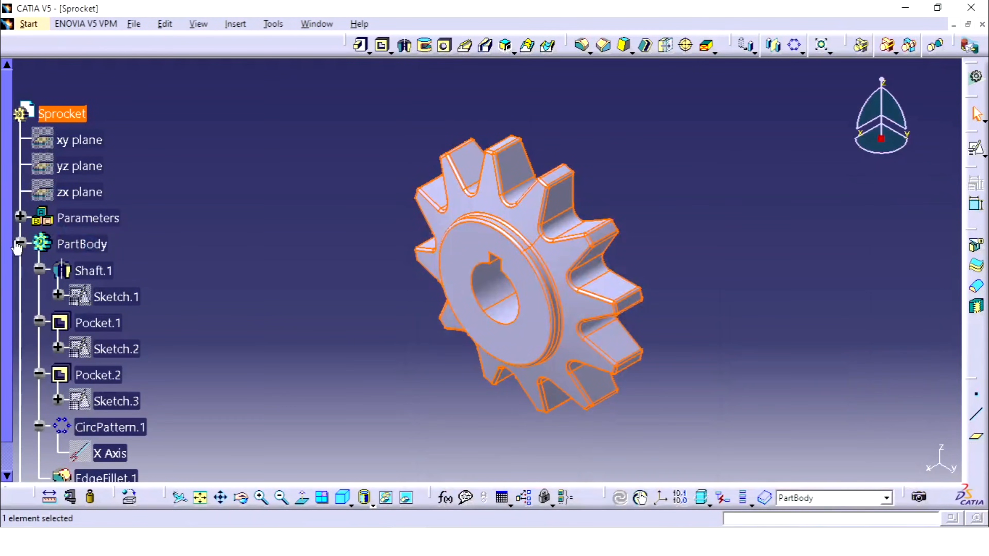
Collapse the PartBody branch in the tree and inspect the sprocket in shading with material mode.
left_click(8, 243)
left_click(59, 271)
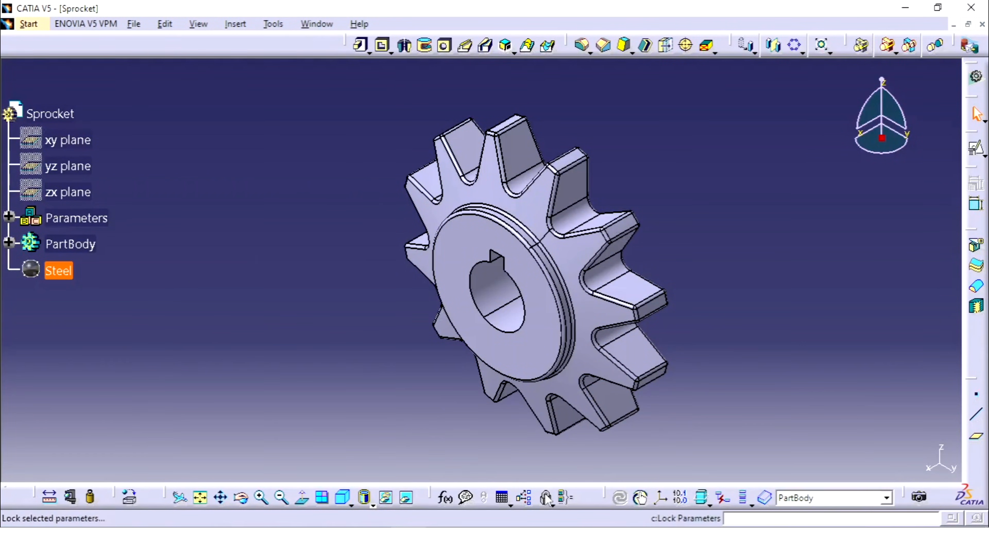
left_click(372, 505)
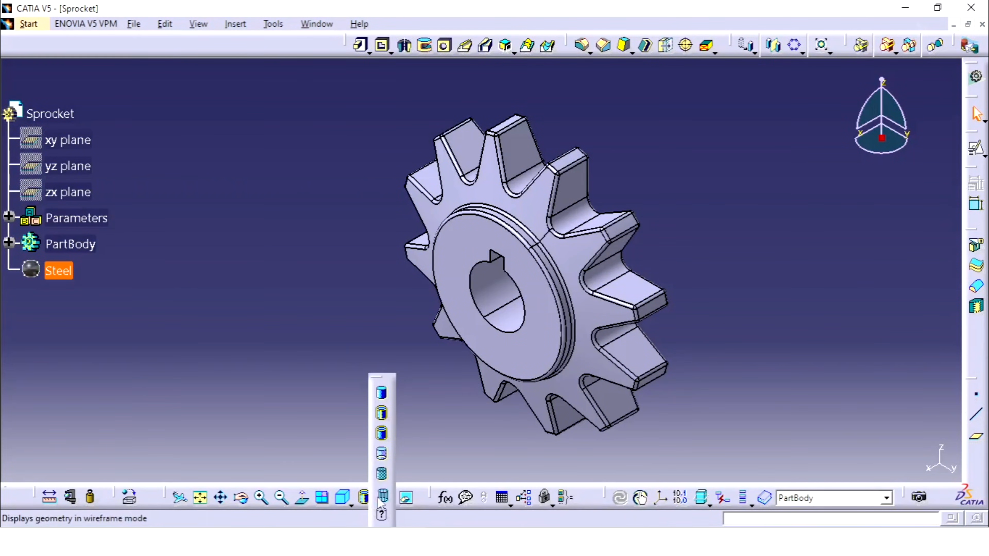
left_click(383, 476)
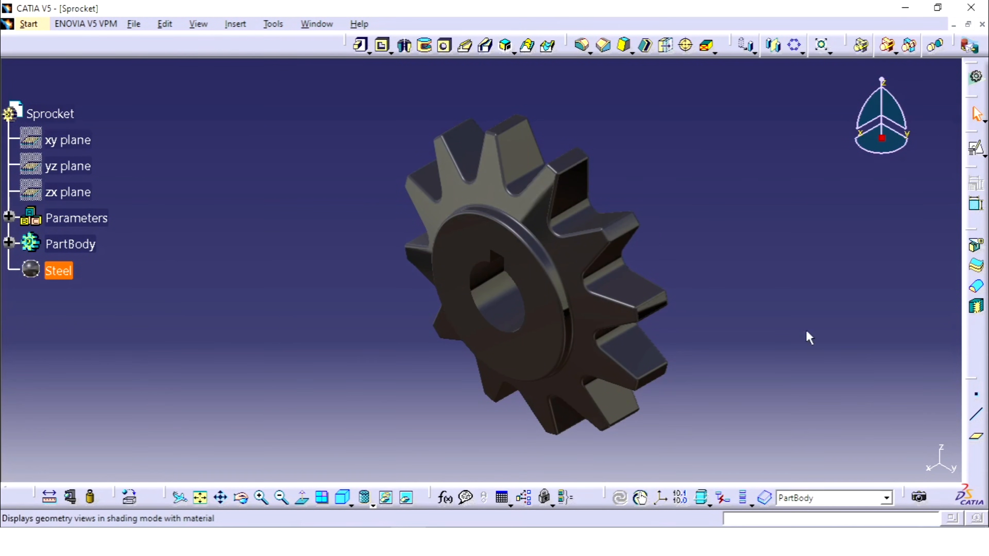
left_click(750, 260)
mouse_move(712, 256)
middle_mouse_down()
mouse_move(725, 188)
mouse_move(727, 240)
mouse_move(714, 255)
middle_mouse_up()
left_click(711, 256)
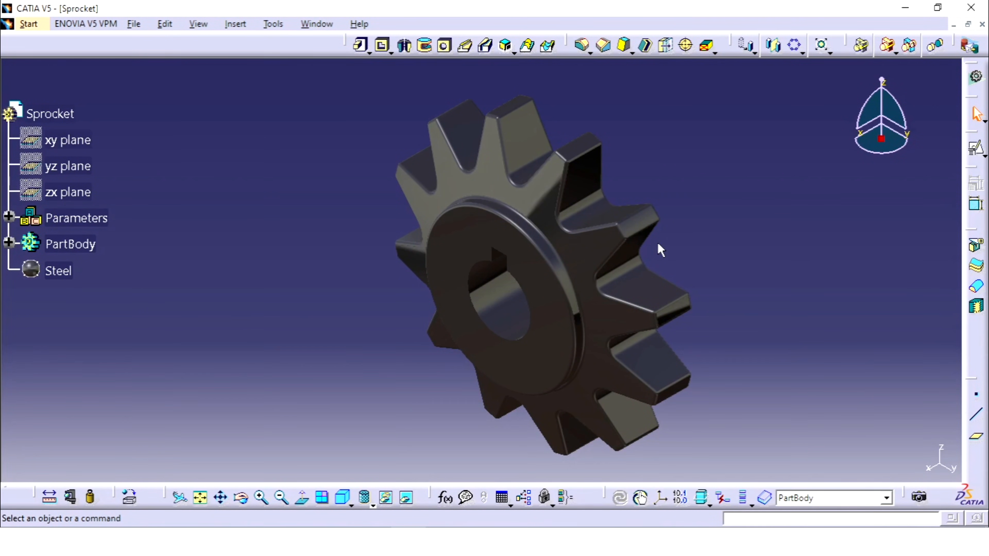
mouse_move(479, 243)
middle_mouse_down()
mouse_move(580, 314)
mouse_move(502, 320)
mouse_move(507, 332)
middle_mouse_up()
Return the sprocket's display to shading with edges.
left_click(372, 503)
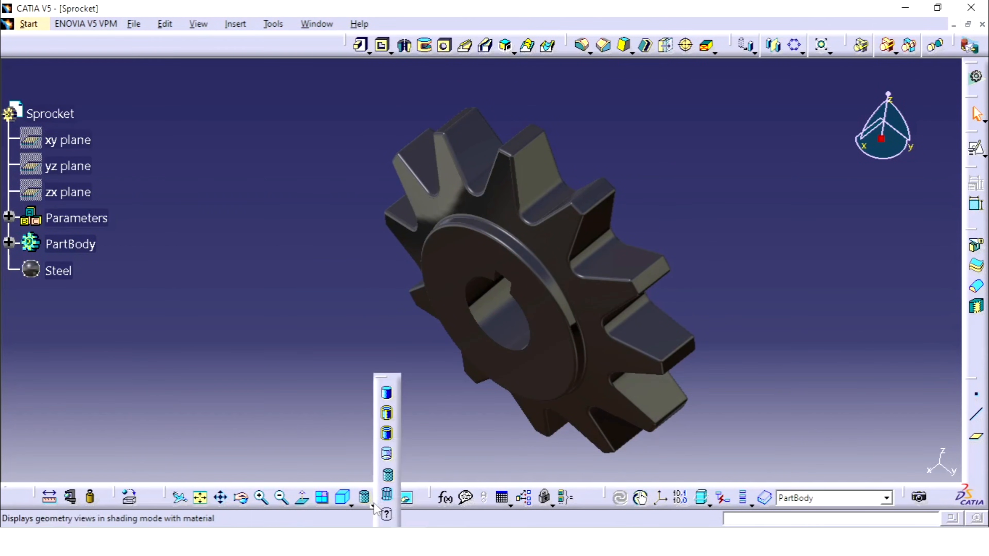
left_click(387, 416)
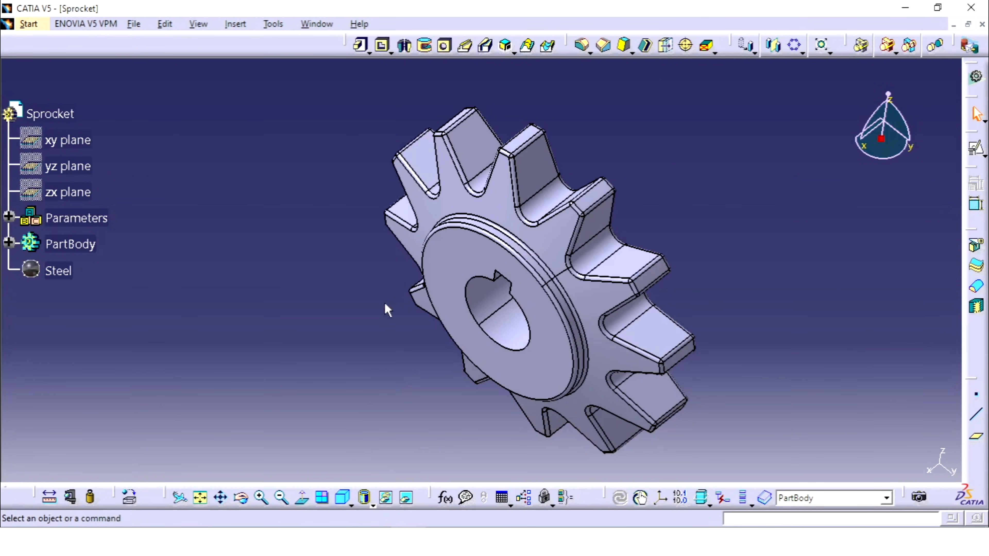
middle_click_drag(385, 304, 472, 314)
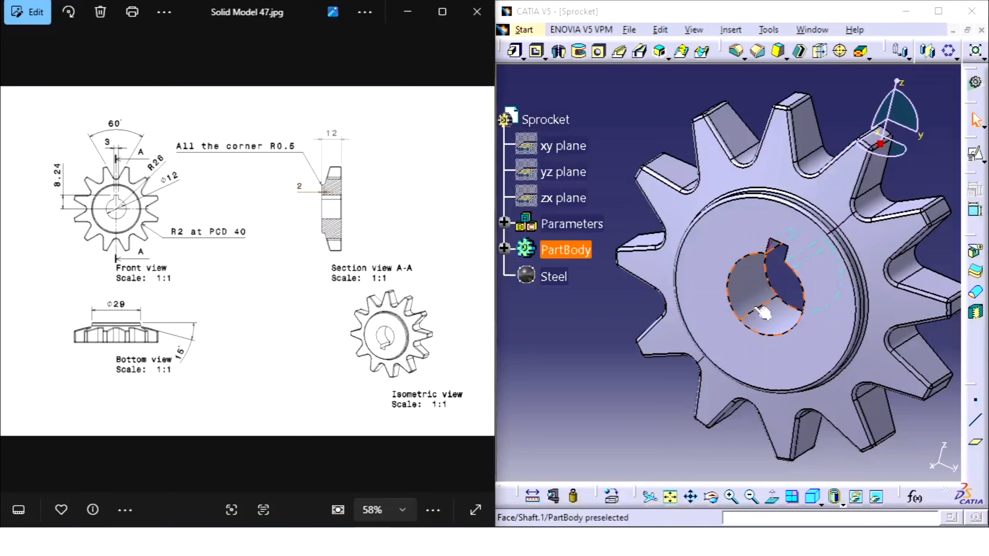
Measure the radius of the central bore's edge with Measure Item.
left_click(642, 417)
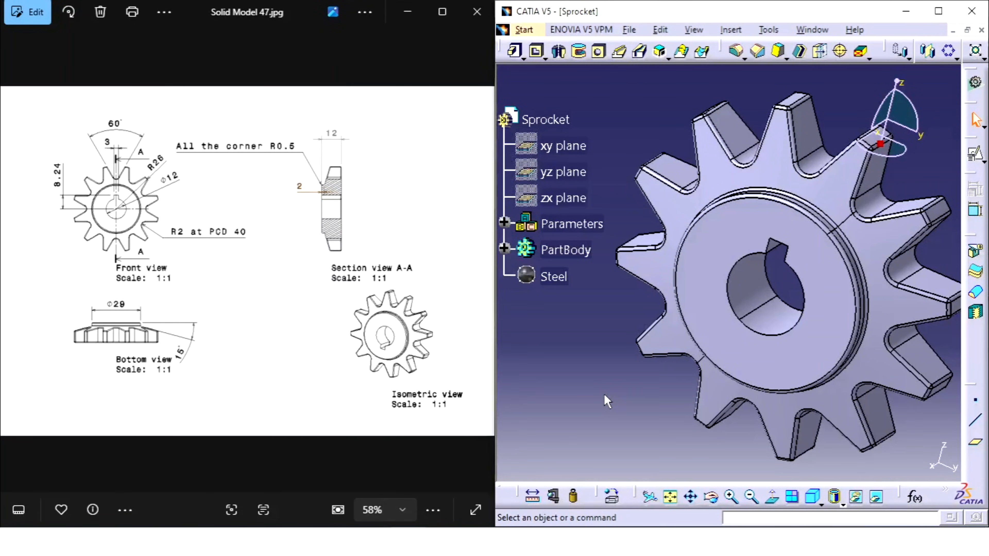
left_click(555, 498)
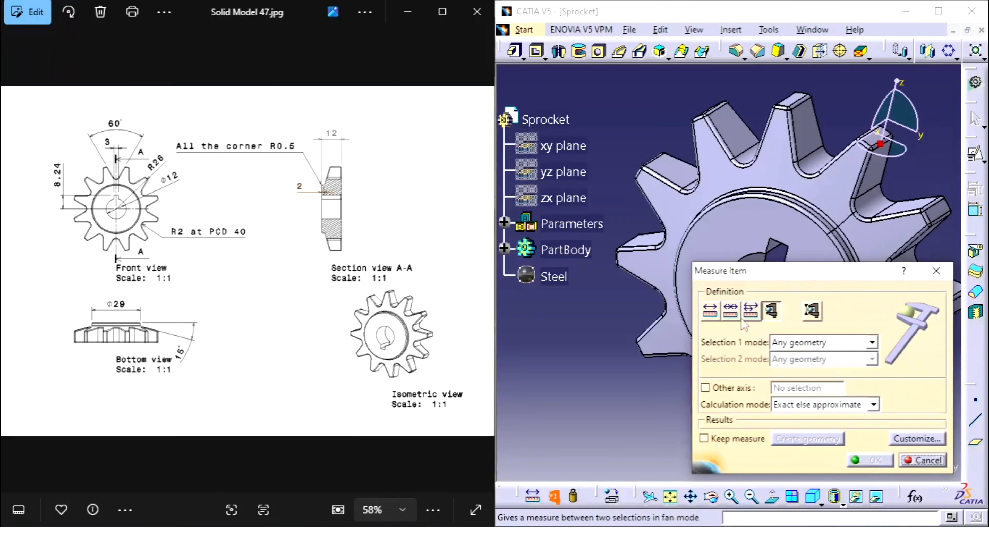
middle_click_drag(732, 288, 737, 160)
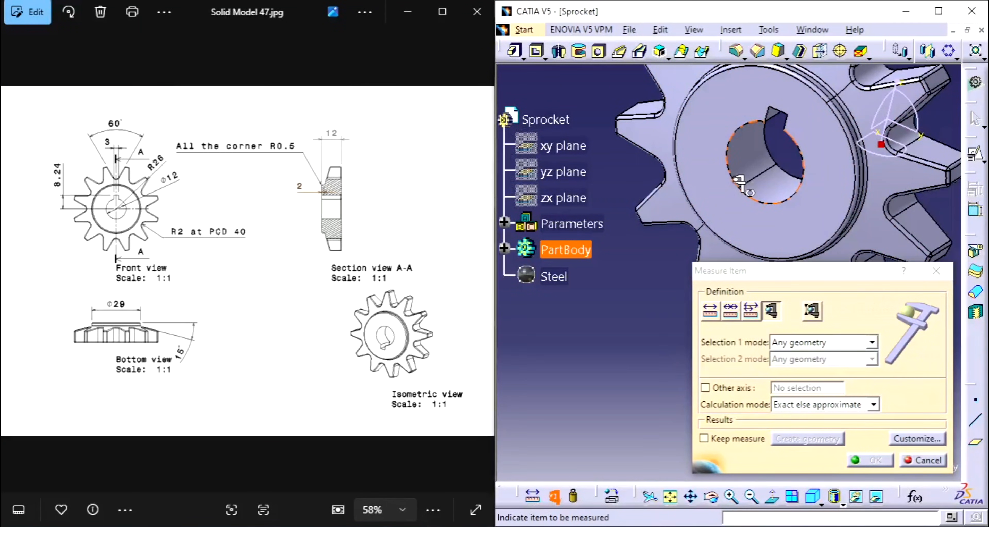
left_click(738, 184)
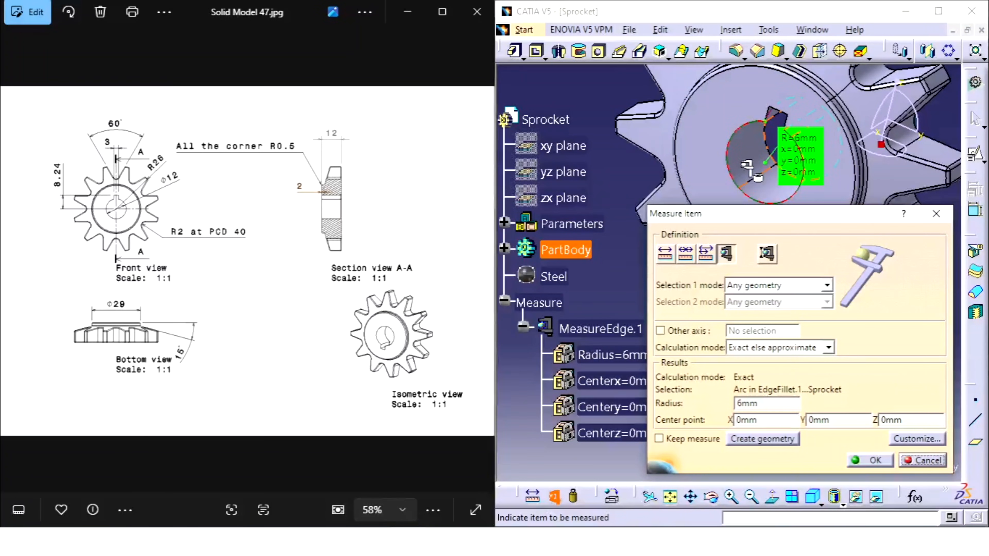
Measure the radius of the cylindrical outer face at a tooth tip.
middle_click_drag(752, 171, 781, 103)
middle_click_drag(734, 162, 852, 106)
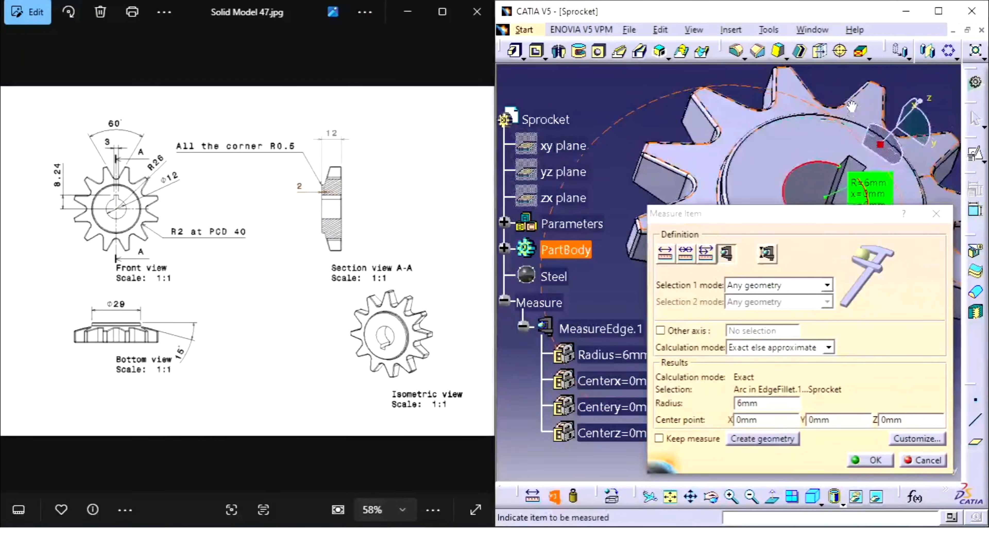
middle_click_drag(779, 160, 761, 82)
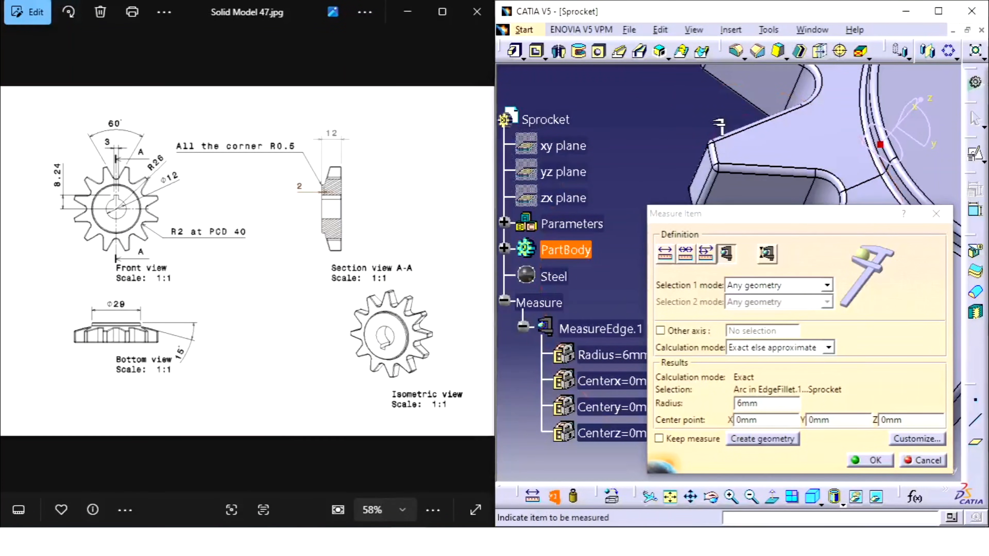
left_click(708, 166)
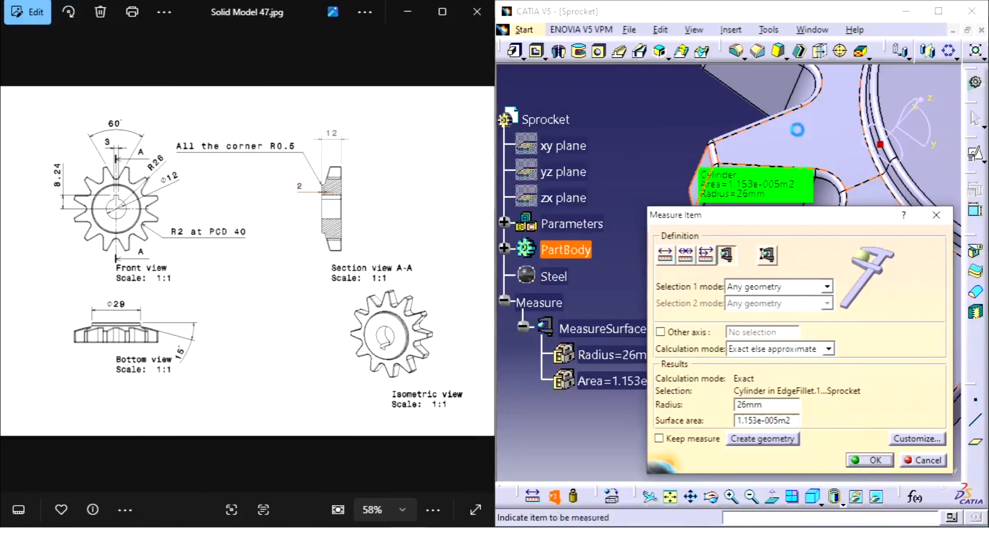
Measure the radii of the raised hub's cylindrical side face and of the rounded root between two teeth.
middle_click_drag(798, 129, 765, 110)
left_click(751, 106)
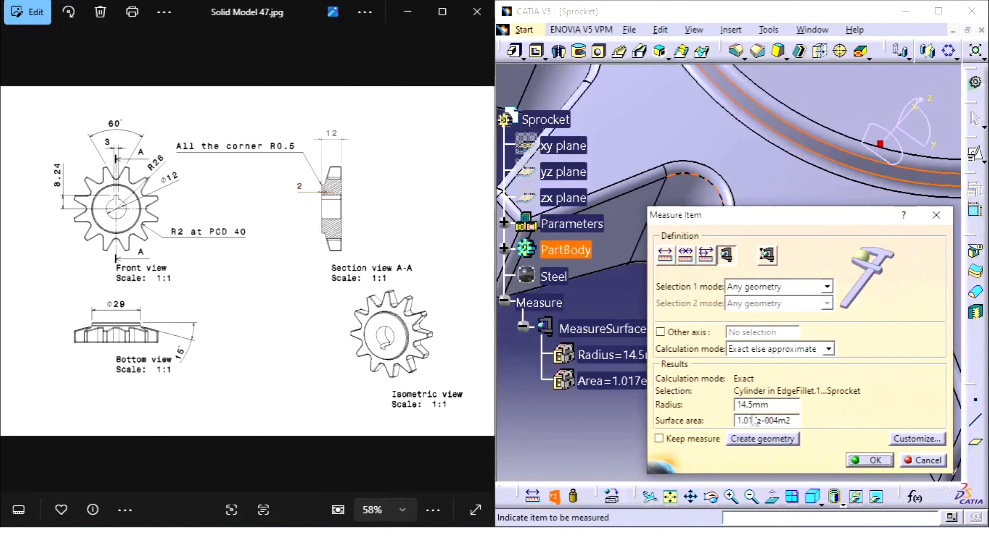
middle_click_drag(766, 129, 695, 97)
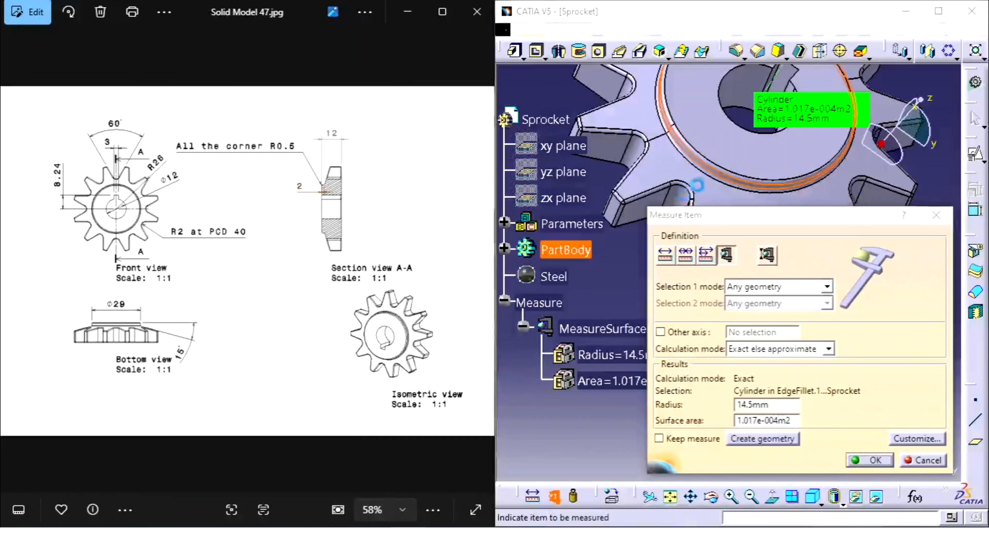
left_click(714, 176)
Switch to Measure Between and measure the keyway's width between its two long edges at the bore.
middle_click_drag(714, 177, 746, 87)
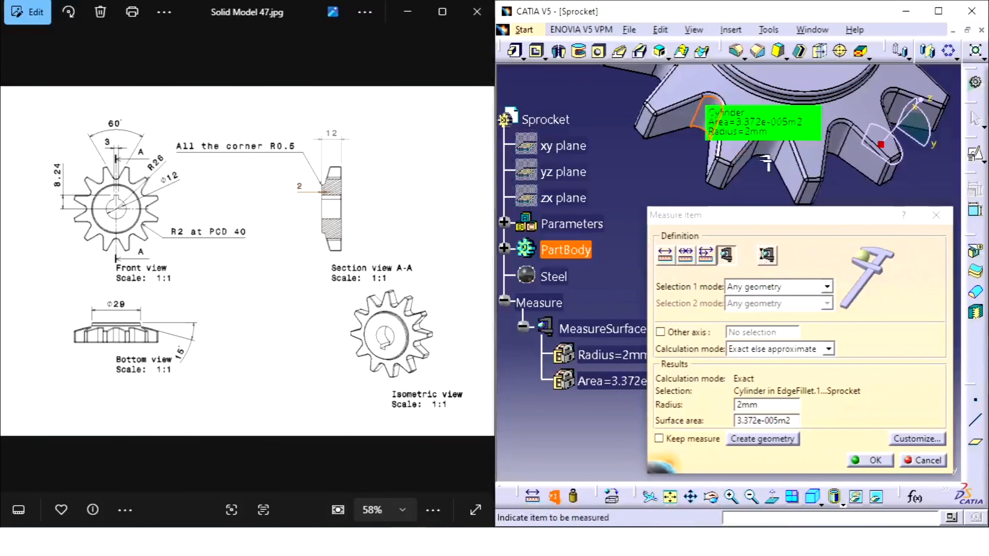
middle_click_drag(771, 126, 695, 162)
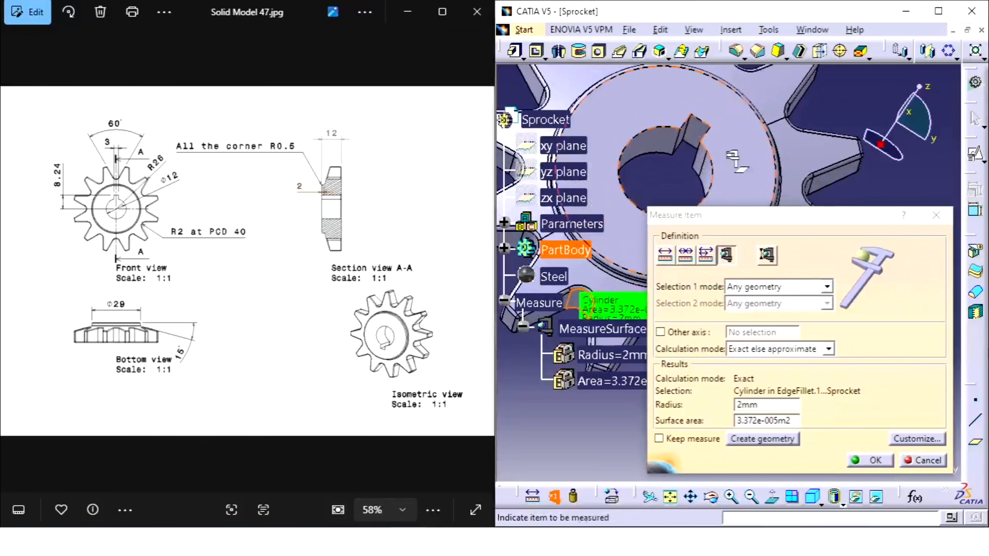
left_click(668, 262)
middle_click_drag(662, 183, 669, 205)
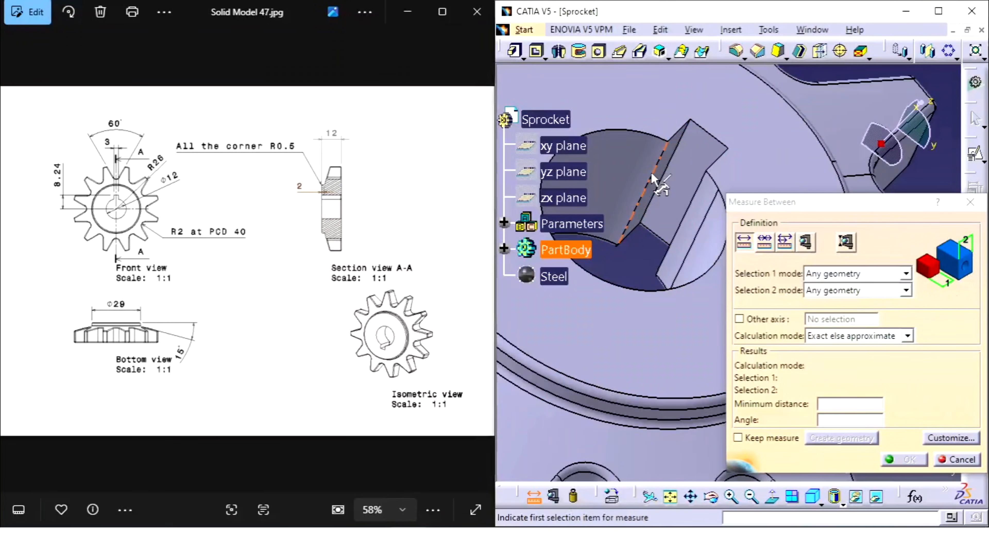
left_click(658, 181)
left_click(689, 203)
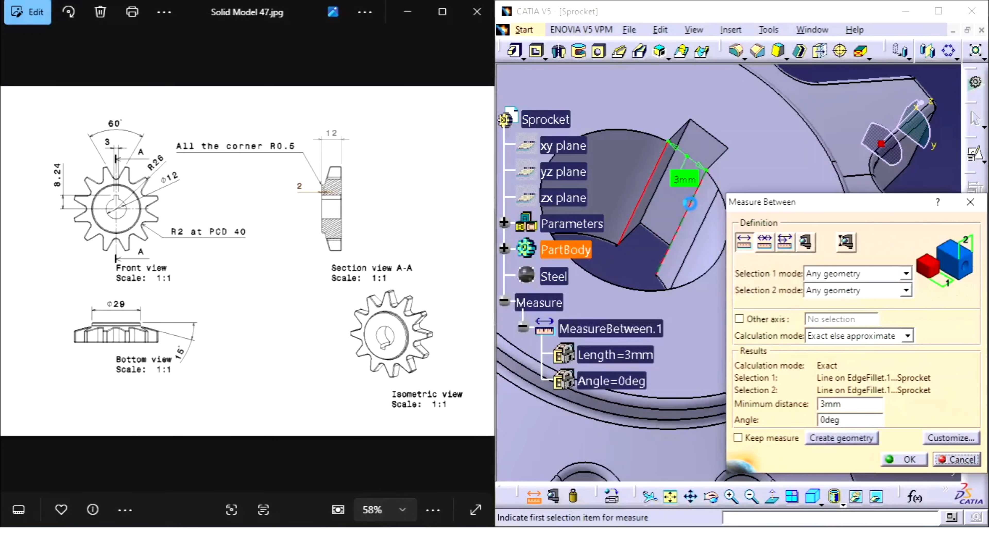
Measure the distance from the keyway's outer edge to the sprocket's central axis.
middle_click_drag(691, 135, 661, 226)
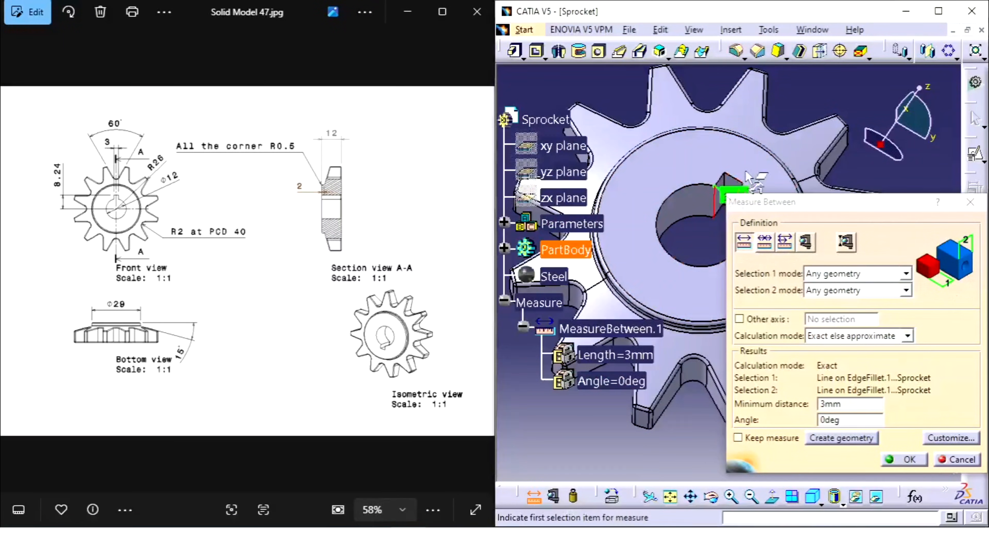
left_click(739, 186)
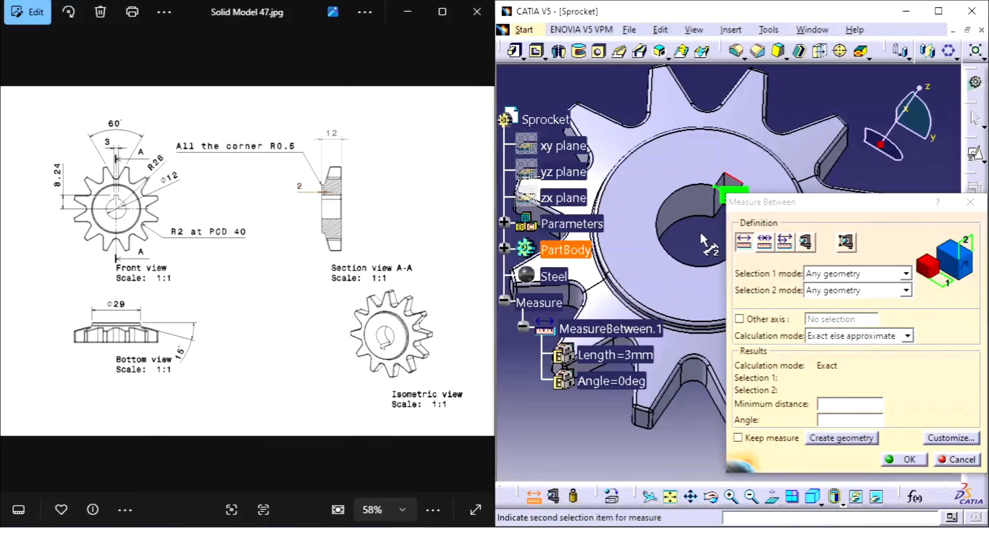
left_click(687, 205)
Measure the angle between the two facing flanks of neighbouring teeth, and close the measurement without keeping it.
middle_click_drag(688, 204, 656, 211)
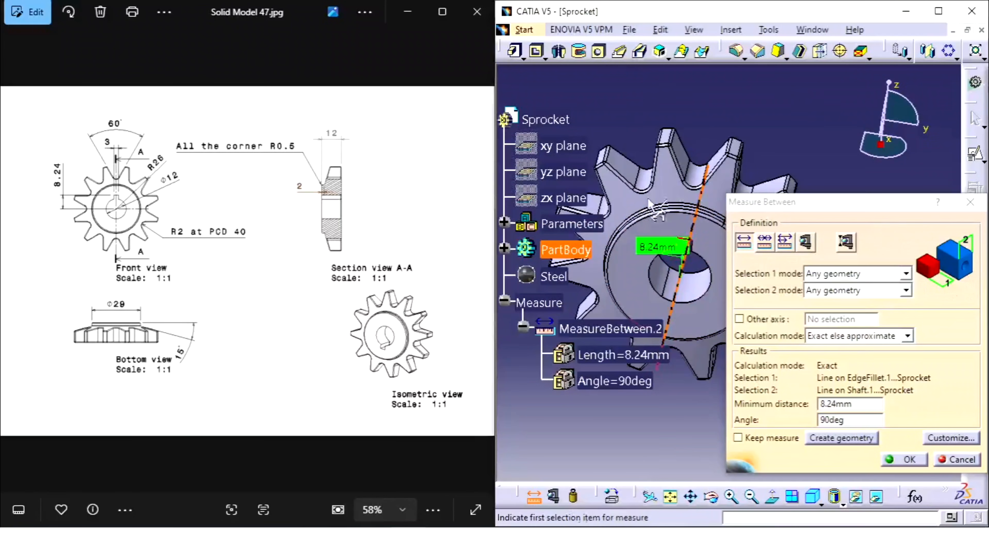
left_click(638, 162)
middle_click_drag(643, 150, 742, 168)
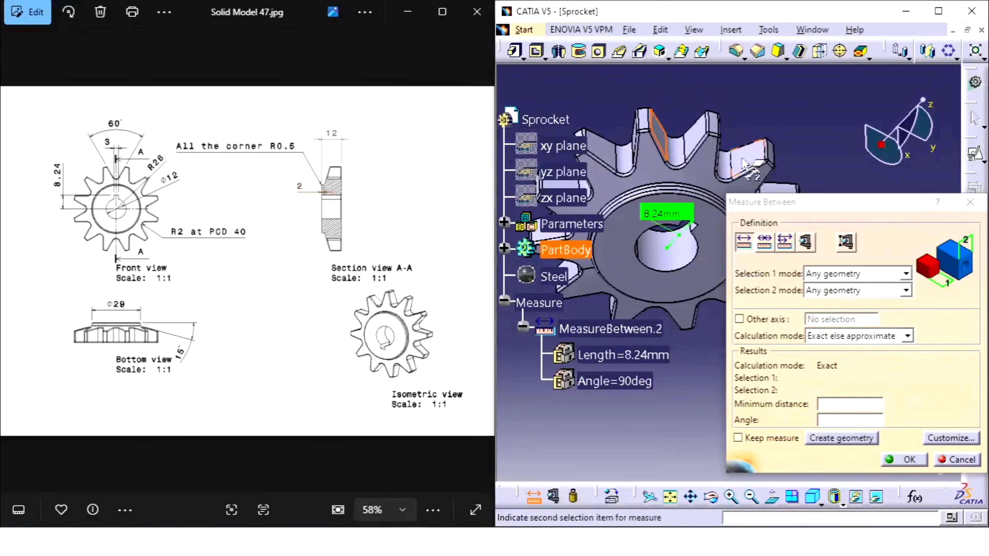
left_click(693, 142)
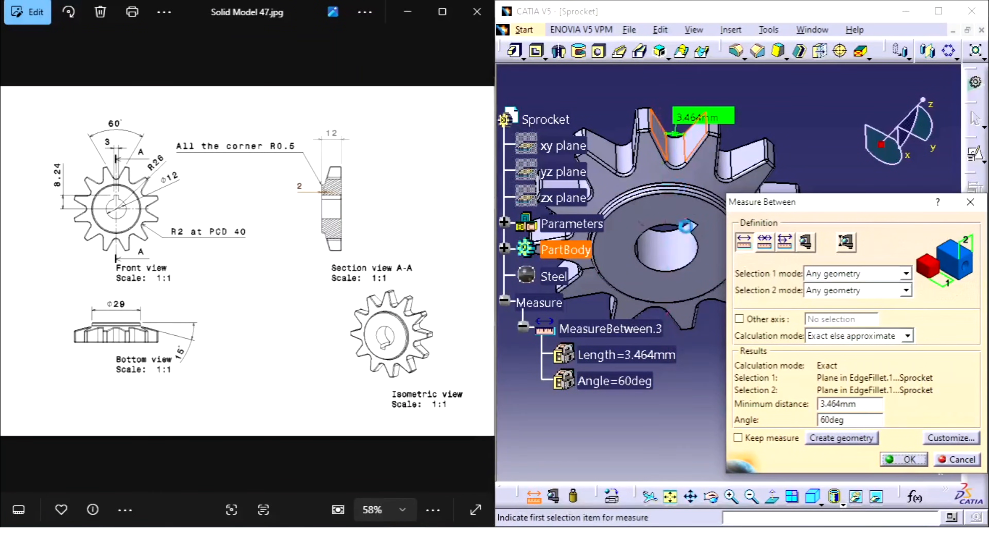
double_click(860, 423)
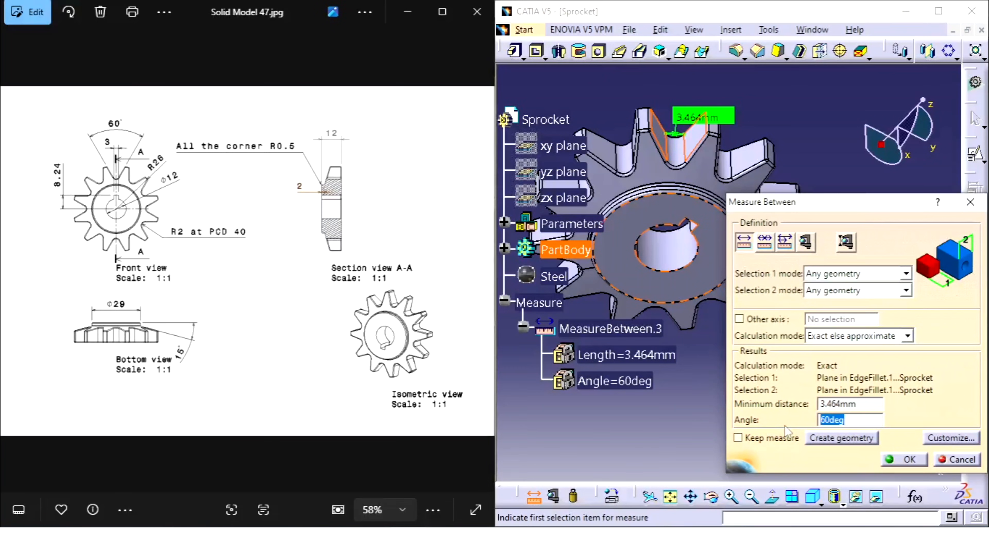
left_click(923, 460)
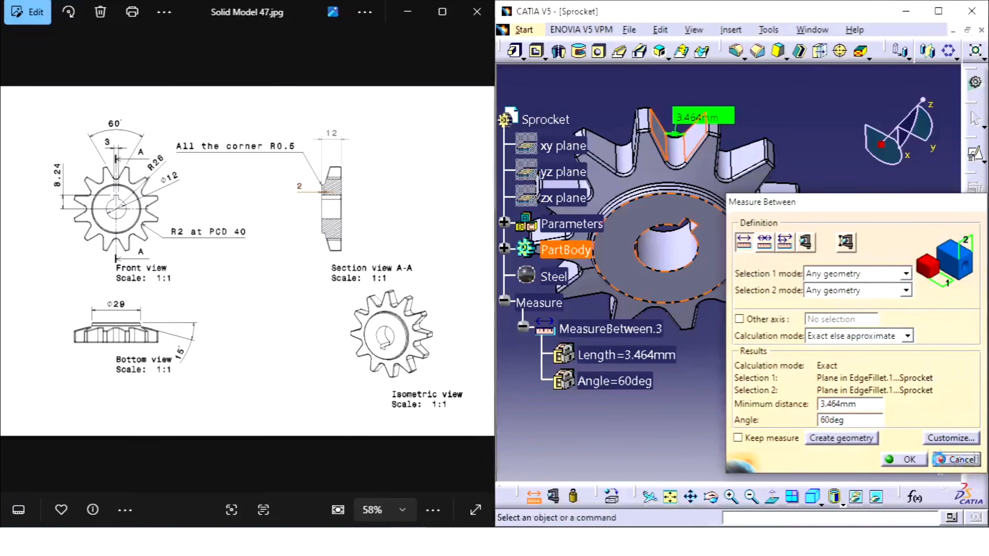
Examine the sprocket in the standard front, bottom, left and right views, comparing each with the reference drawing.
middle_click_drag(755, 223, 747, 201)
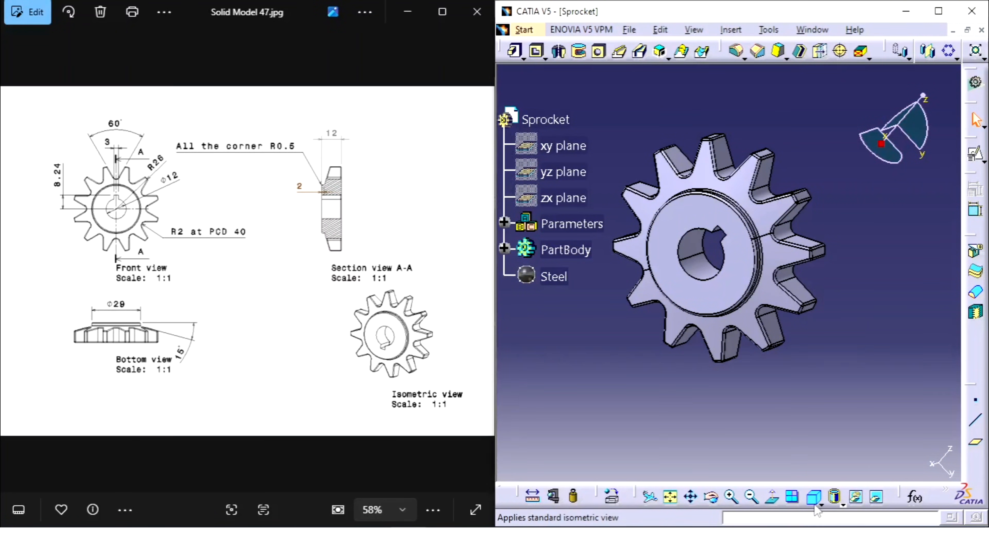
left_click_drag(814, 498, 831, 401)
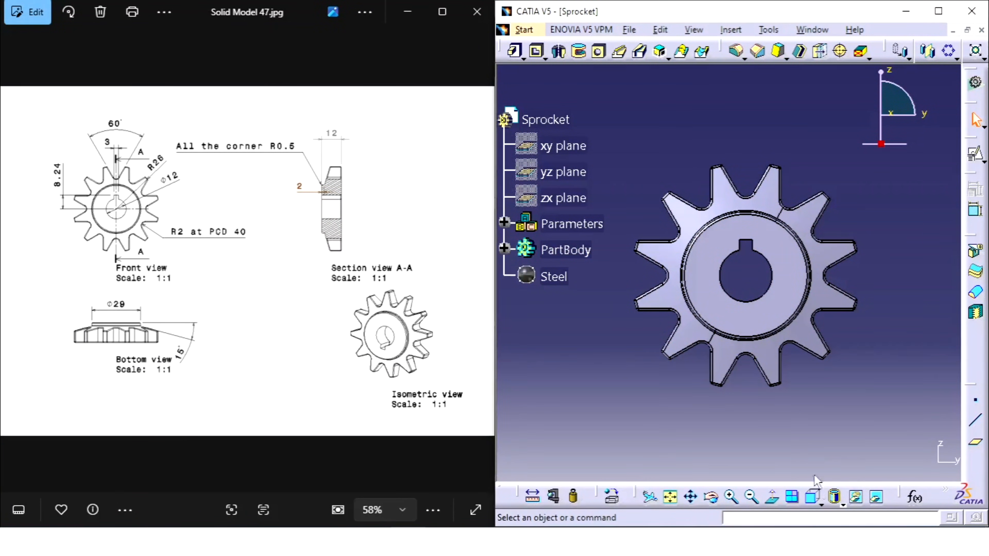
left_click(821, 505)
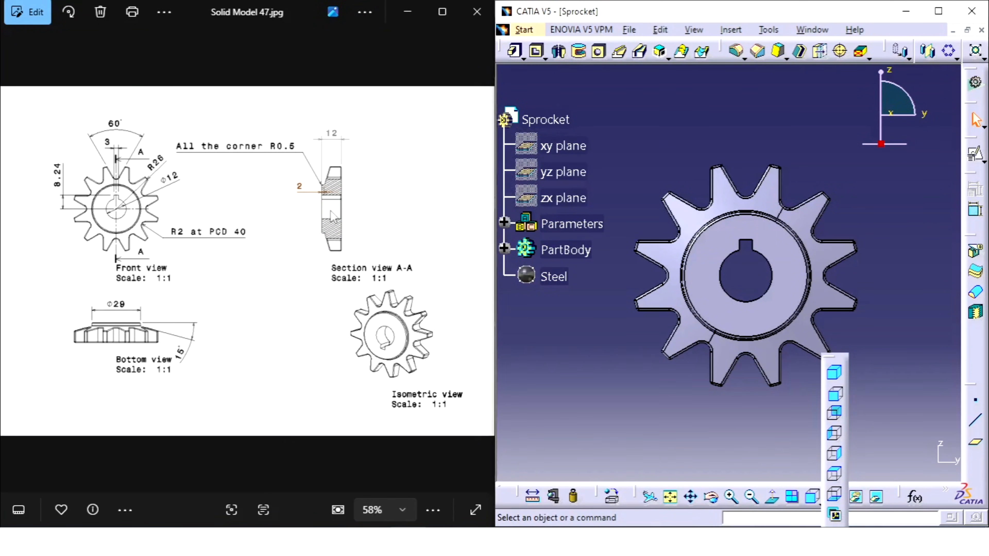
left_click(834, 494)
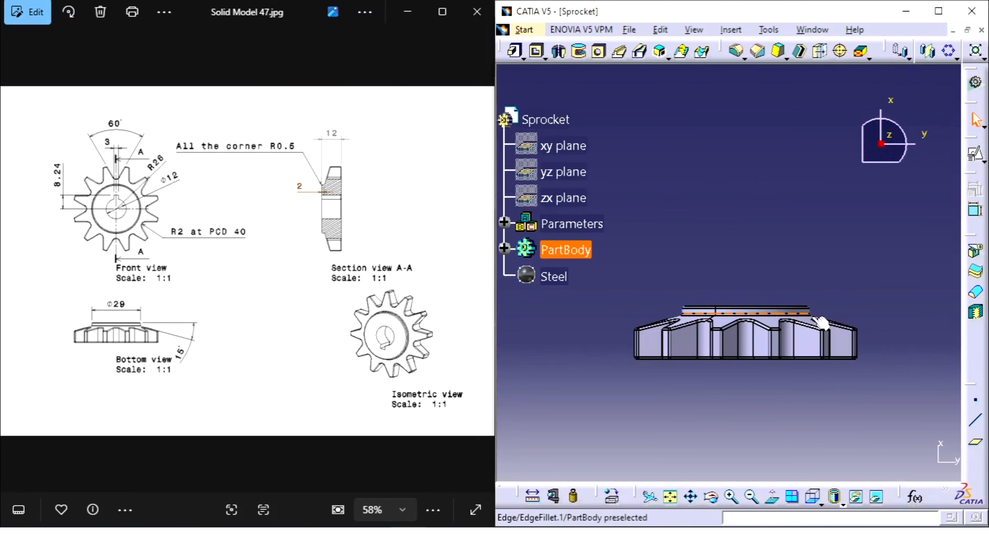
left_click(818, 502)
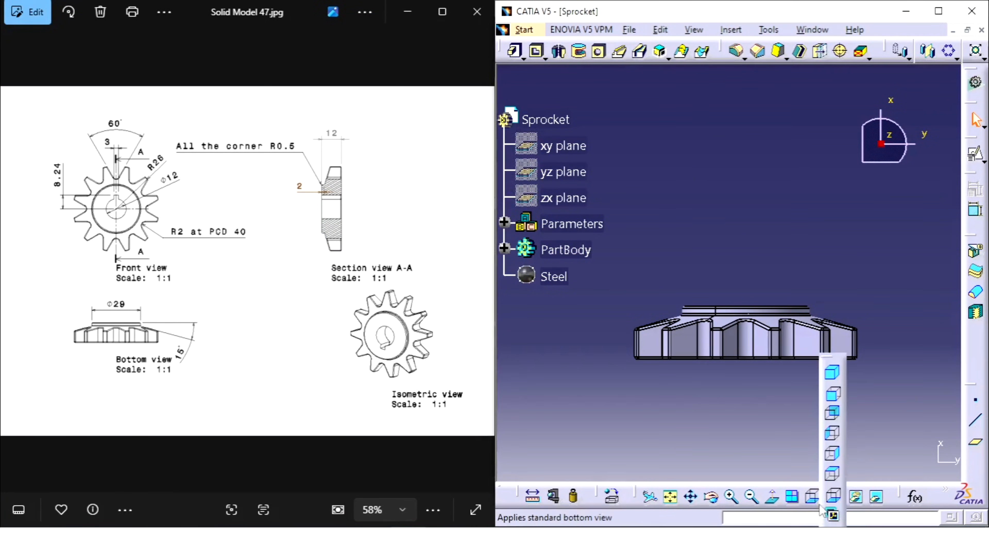
left_click(833, 435)
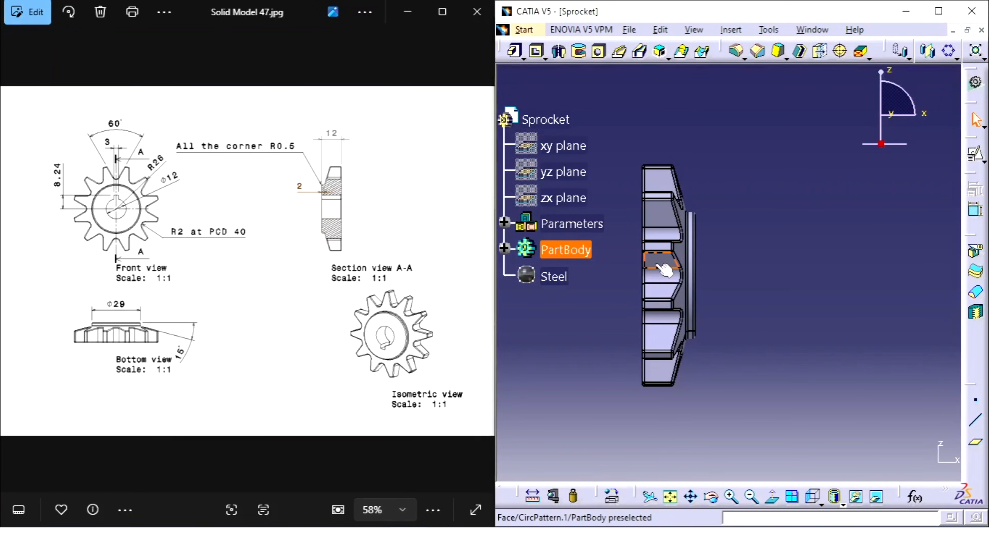
left_click(818, 502)
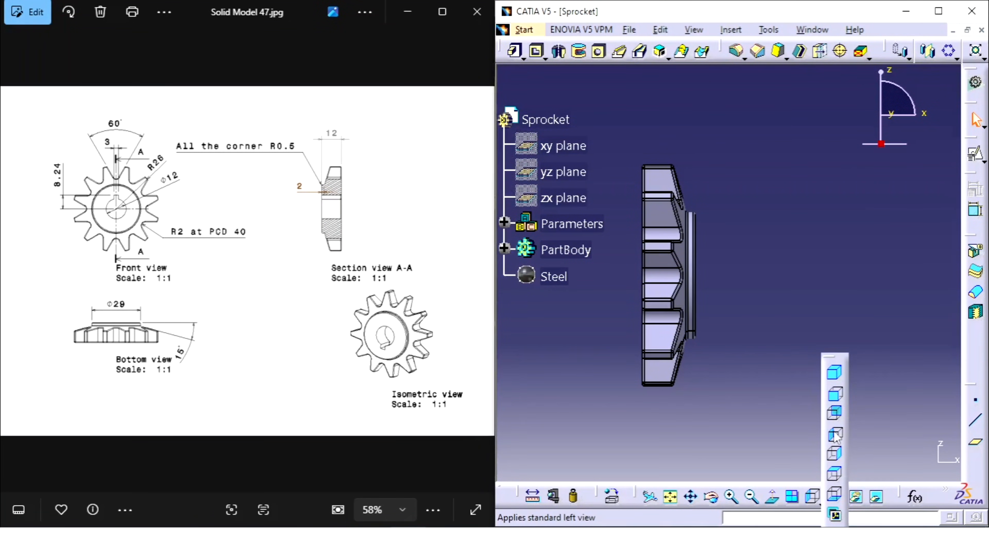
left_click(834, 455)
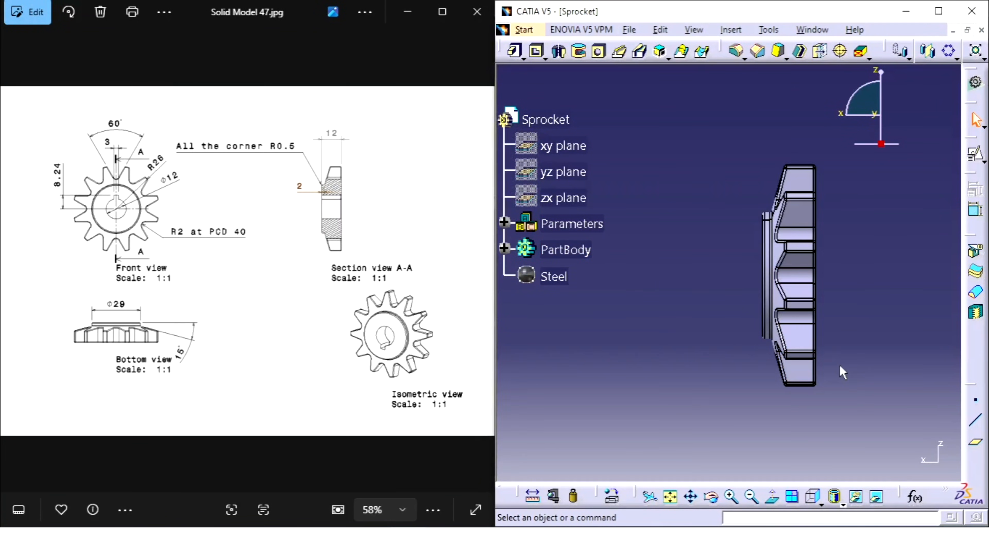
Maximize the modelling window and set the finished sprocket to the standard isometric view.
left_click(938, 11)
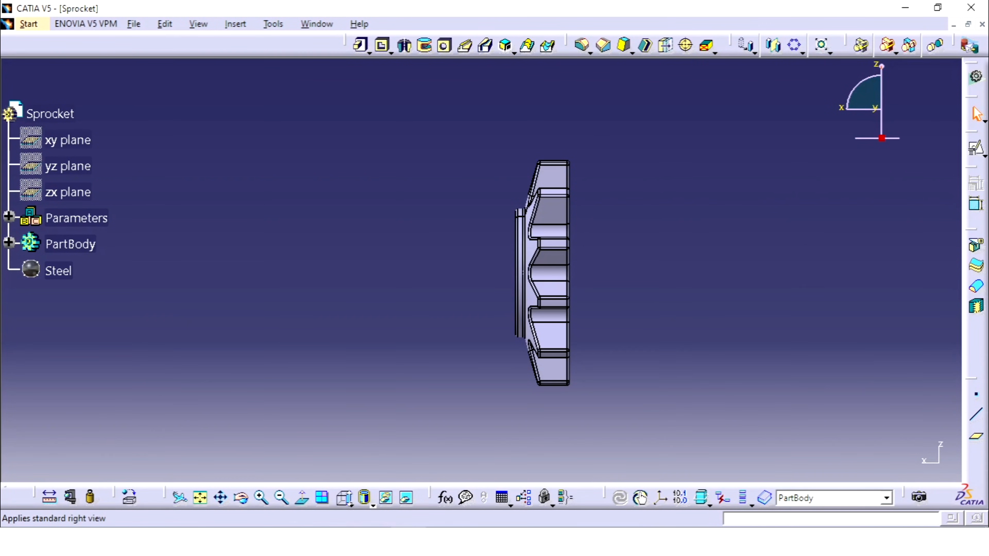
left_click(349, 501)
left_click(362, 376)
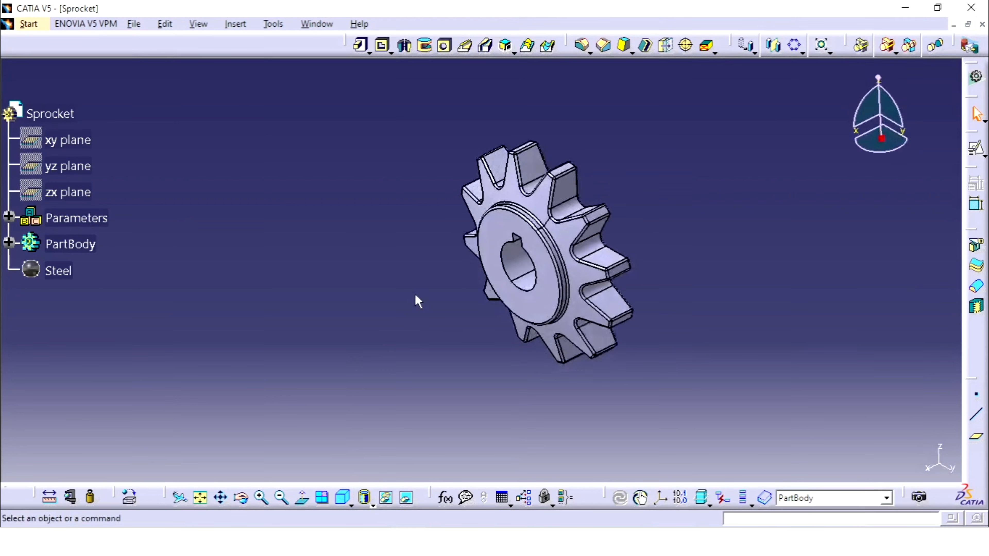